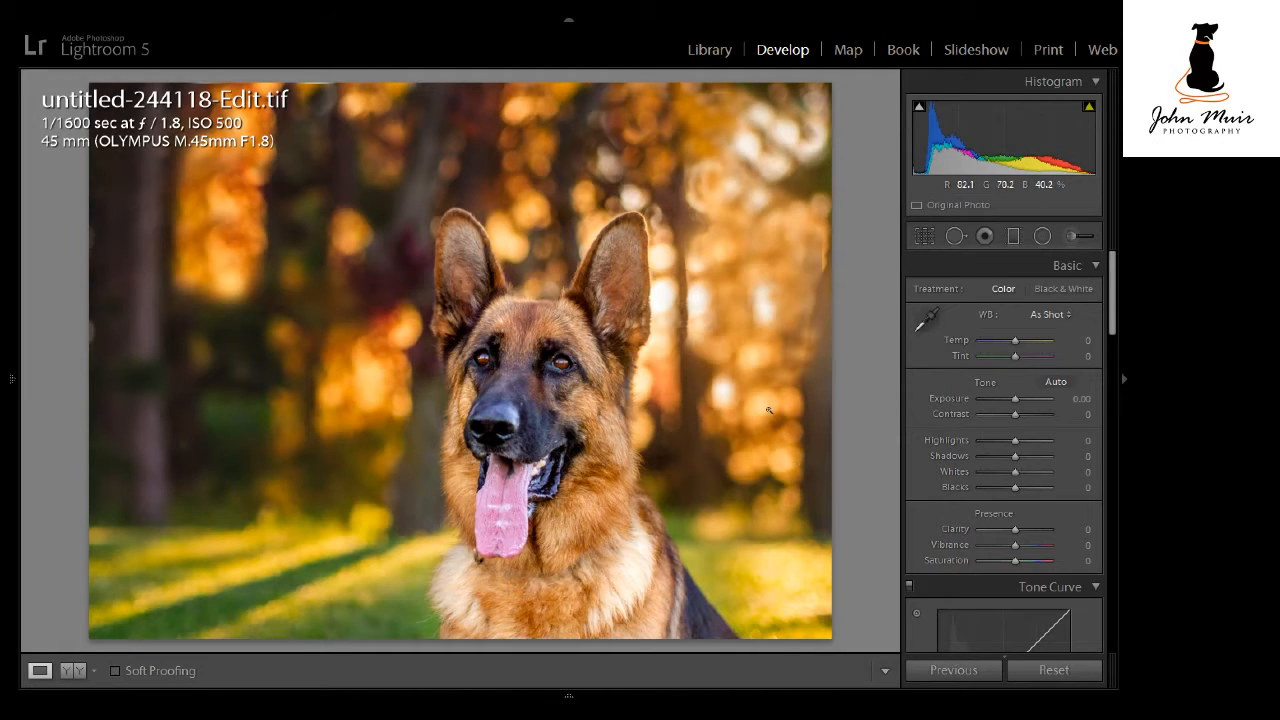
# Switch to the unedited dog photo copy, set Shadows to +98 and, with clipping warnings shown, set Blacks to -48
pyautogui.press('Left')
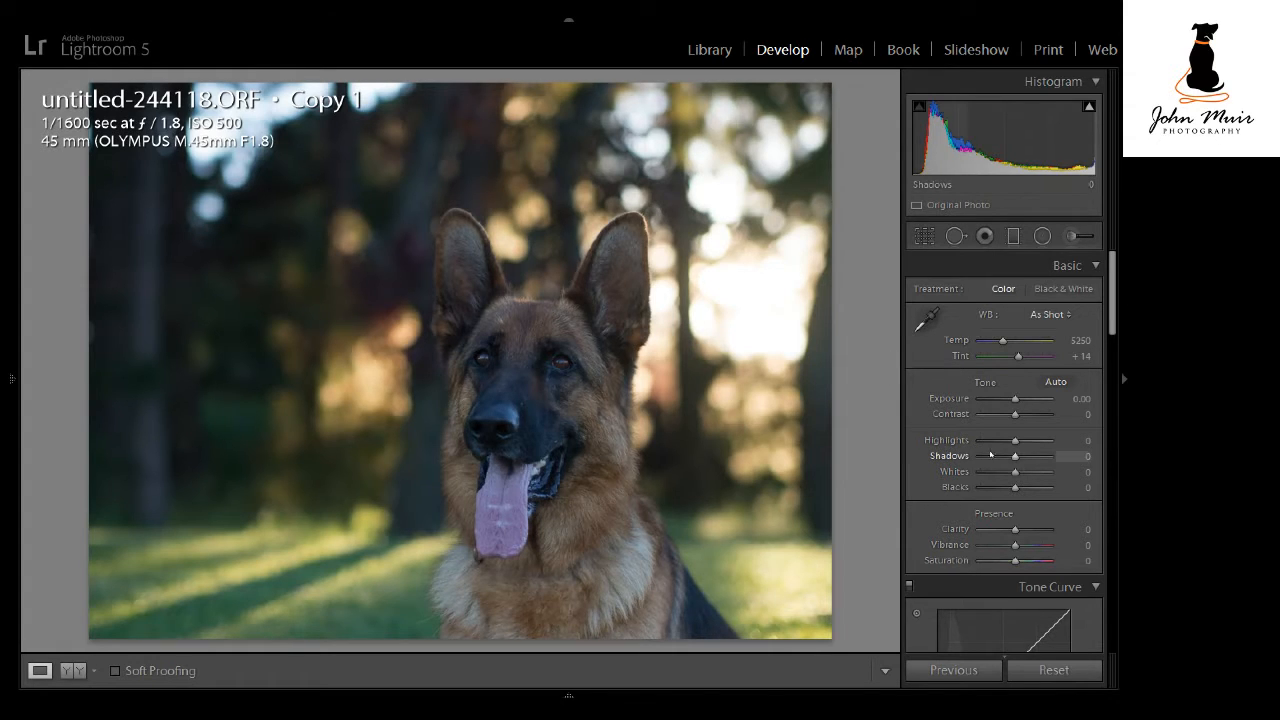
pyautogui.moveTo(1014, 456); pyautogui.dragTo(1049, 456)
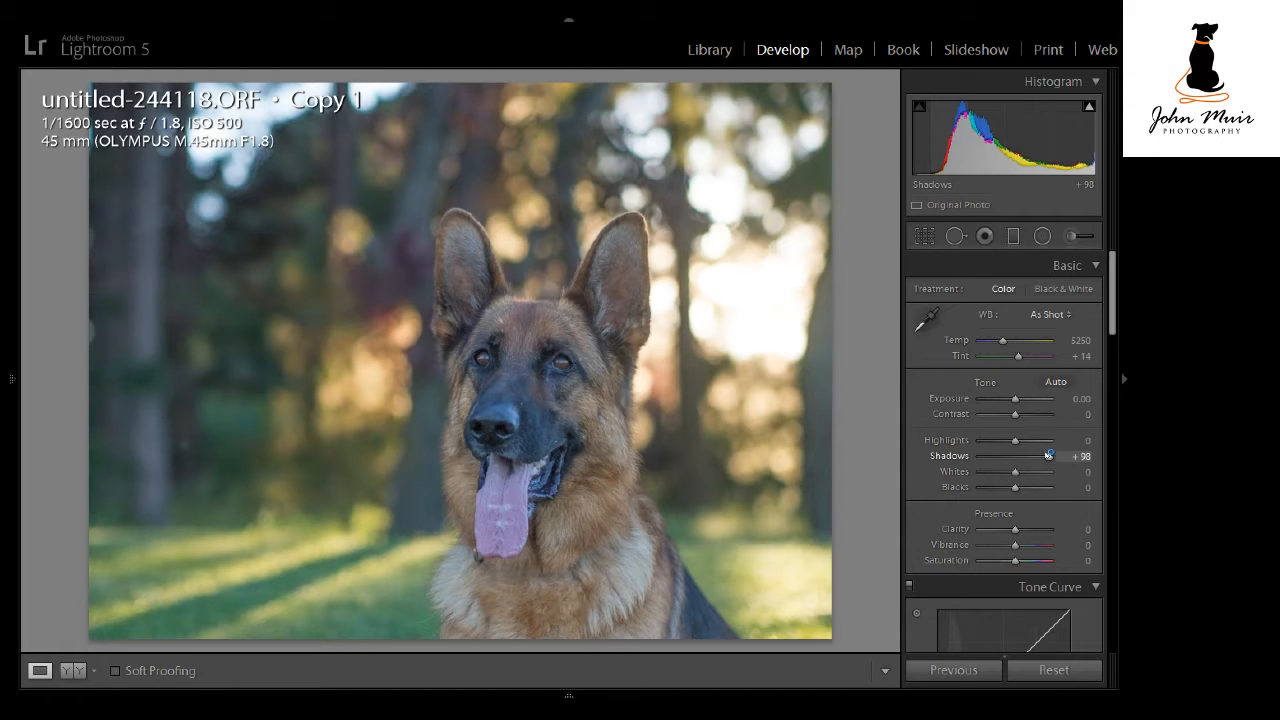
pyautogui.click(1089, 106)
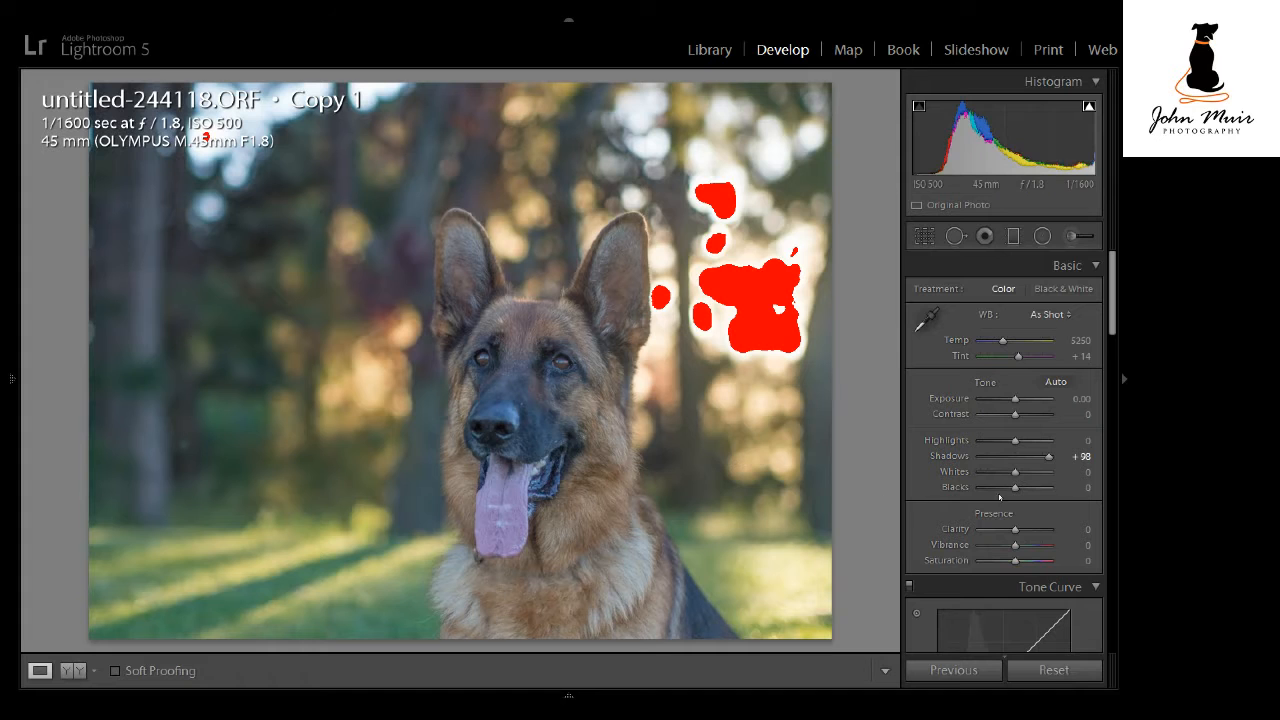
pyautogui.moveTo(1015, 488); pyautogui.dragTo(998, 491)
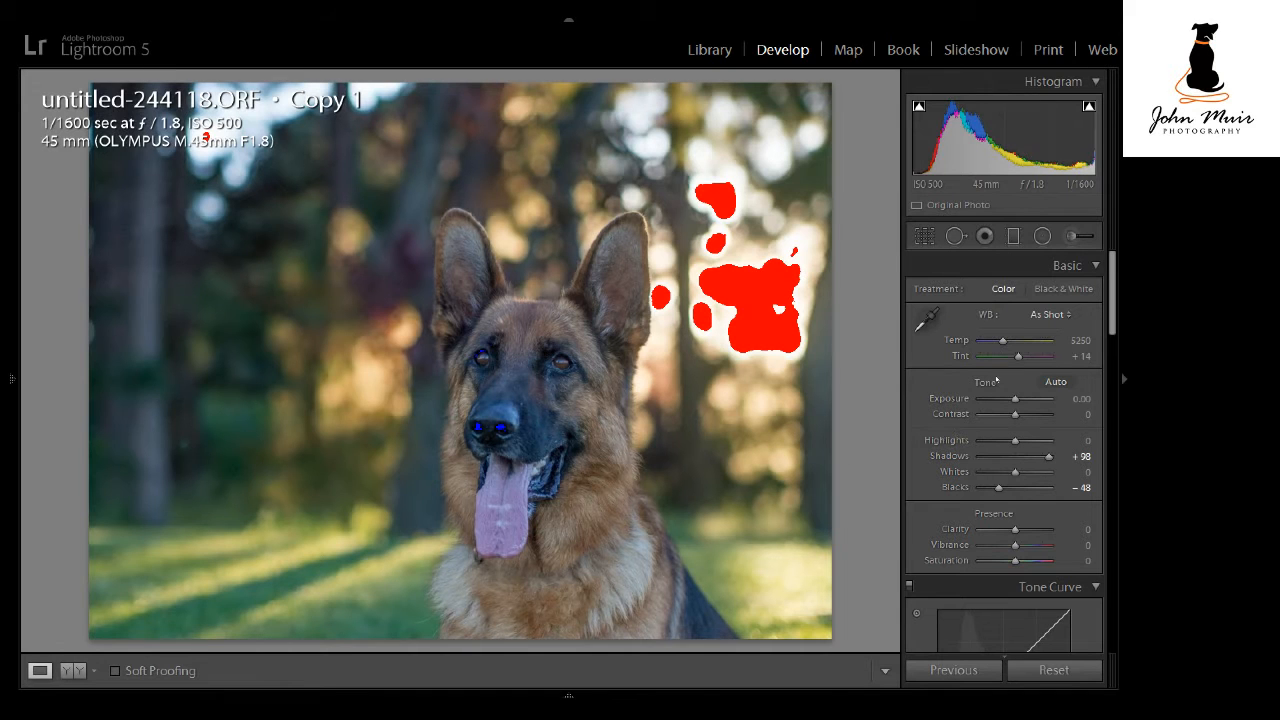
# Warm the dog photo's white balance by setting Temp to 6524 and Tint to +32
pyautogui.moveTo(1003, 341); pyautogui.dragTo(1011, 341)
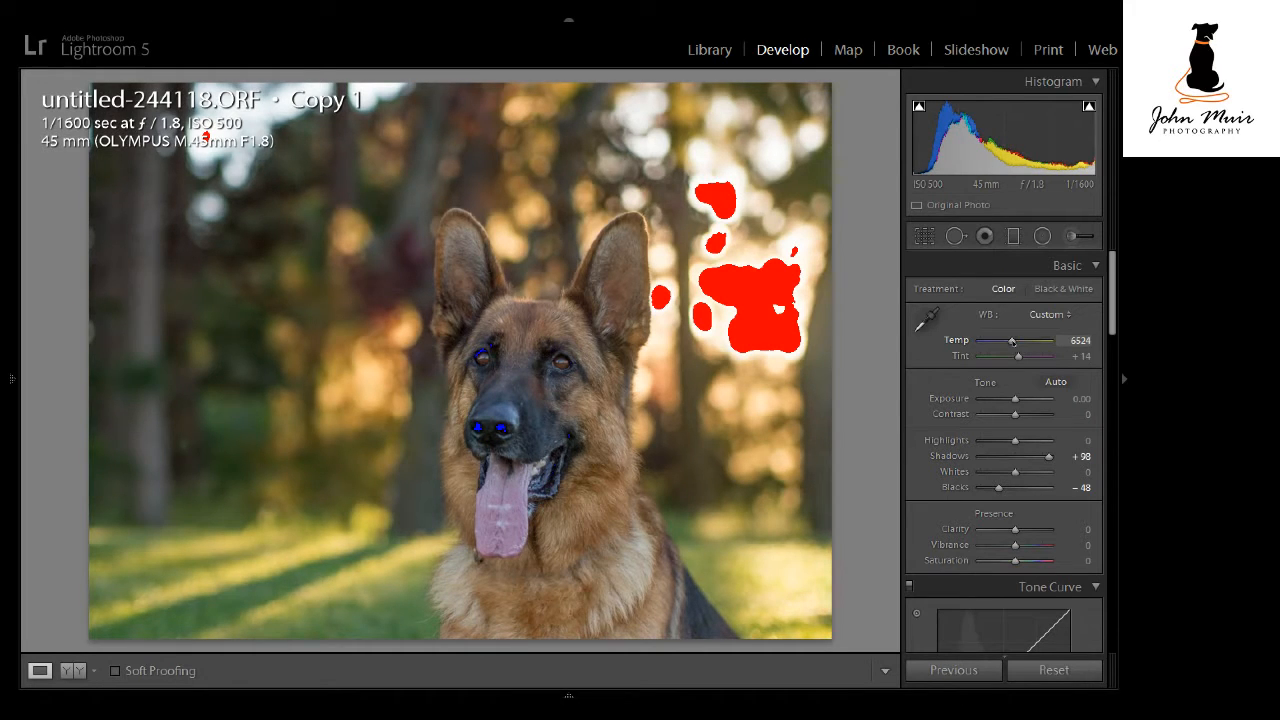
pyautogui.moveTo(1018, 356); pyautogui.dragTo(1022, 357)
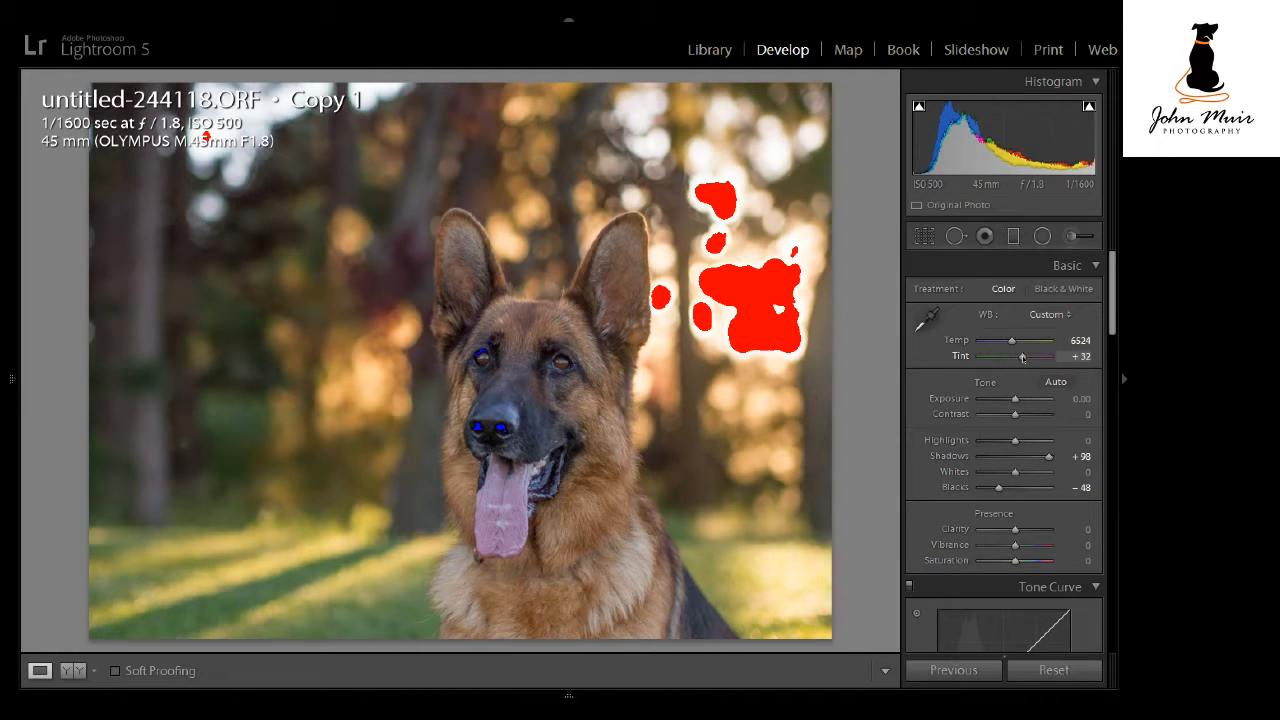
pyautogui.moveTo(1022, 357); pyautogui.dragTo(1023, 357)
pyautogui.moveTo(1023, 357); pyautogui.dragTo(1021, 357)
# Brighten the dark tones in the tone curve by setting Darks to +28
pyautogui.scroll(-1, 1111, 326)
pyautogui.moveTo(1111, 326); pyautogui.dragTo(1112, 386)
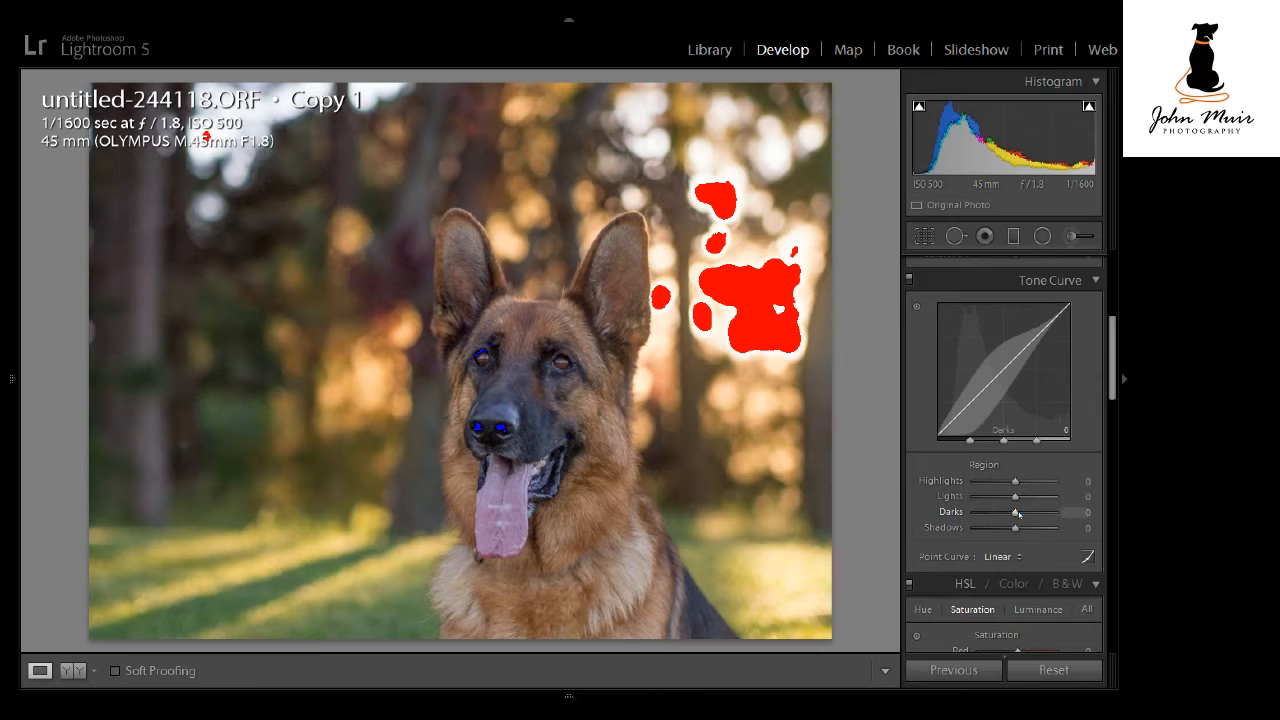
pyautogui.moveTo(1015, 512); pyautogui.dragTo(1034, 512)
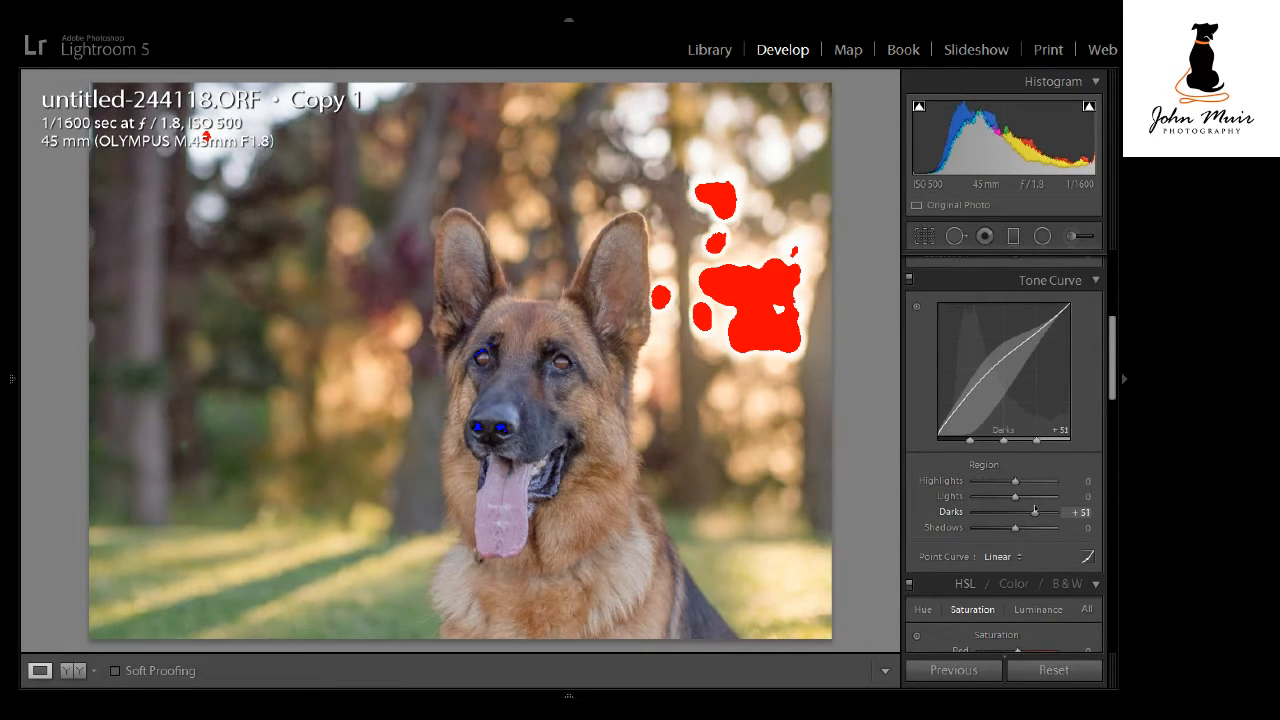
pyautogui.moveTo(1034, 512); pyautogui.dragTo(1026, 512)
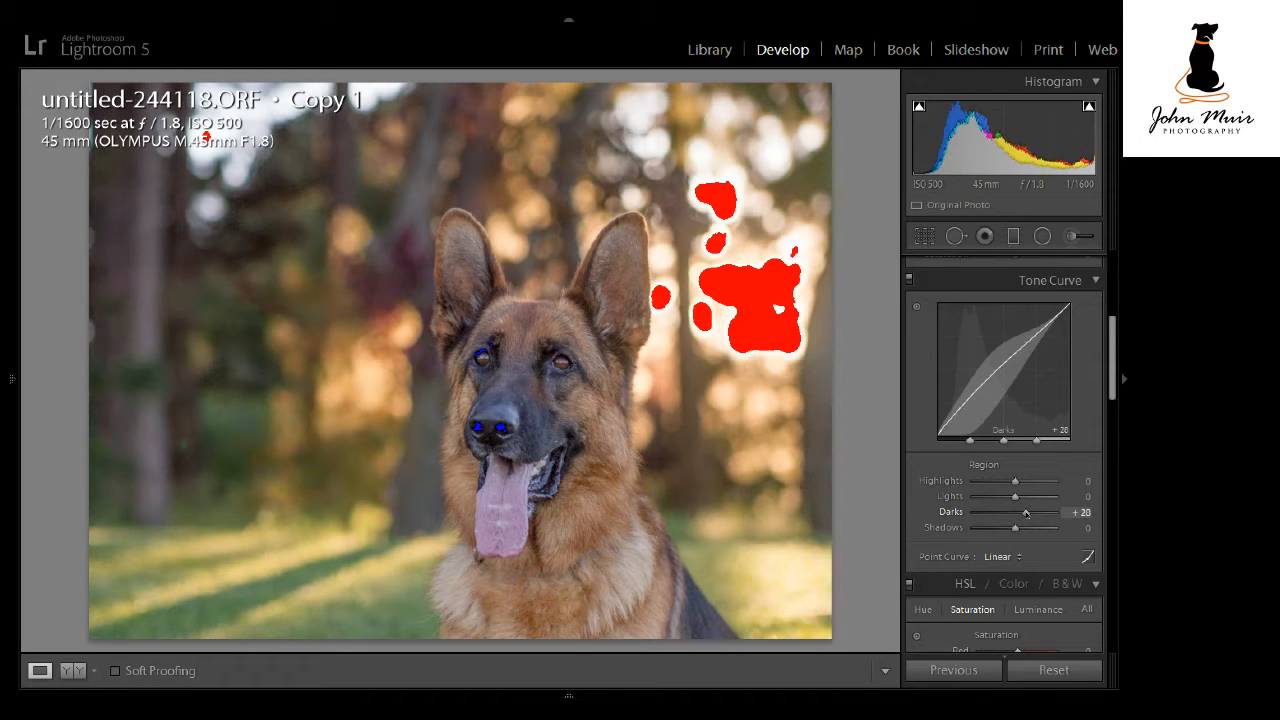
pyautogui.doubleClick(1026, 512)
# Set Blacks to -60 and Whites to +19 in the basic tone adjustments
pyautogui.moveTo(1111, 362); pyautogui.dragTo(1110, 316)
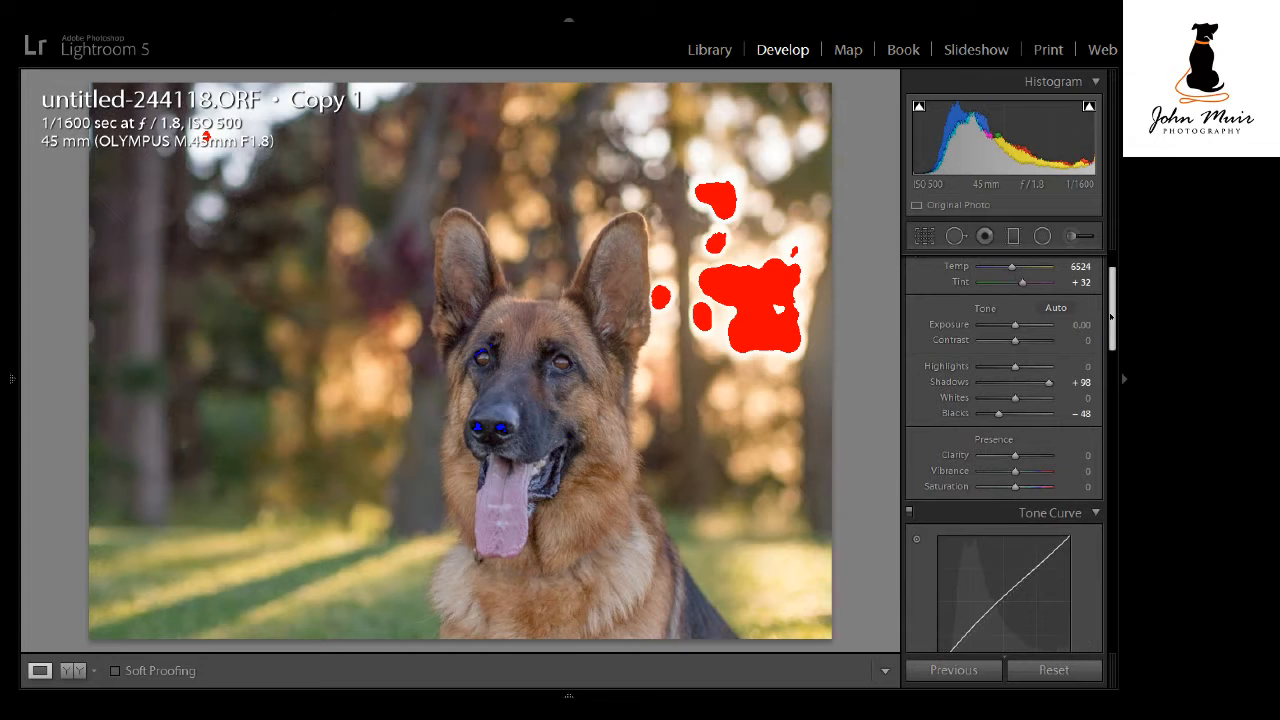
pyautogui.moveTo(998, 413); pyautogui.dragTo(993, 413)
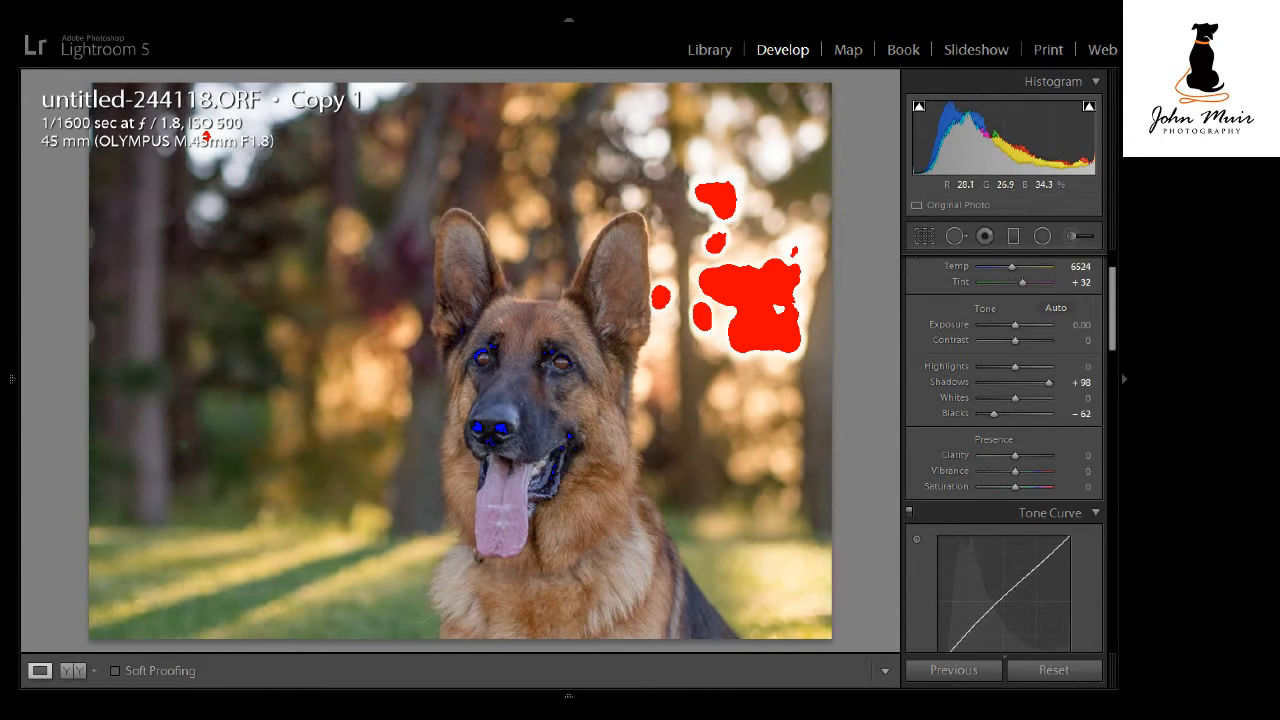
pyautogui.moveTo(993, 413); pyautogui.dragTo(994, 414)
pyautogui.moveTo(1015, 398); pyautogui.dragTo(1026, 401)
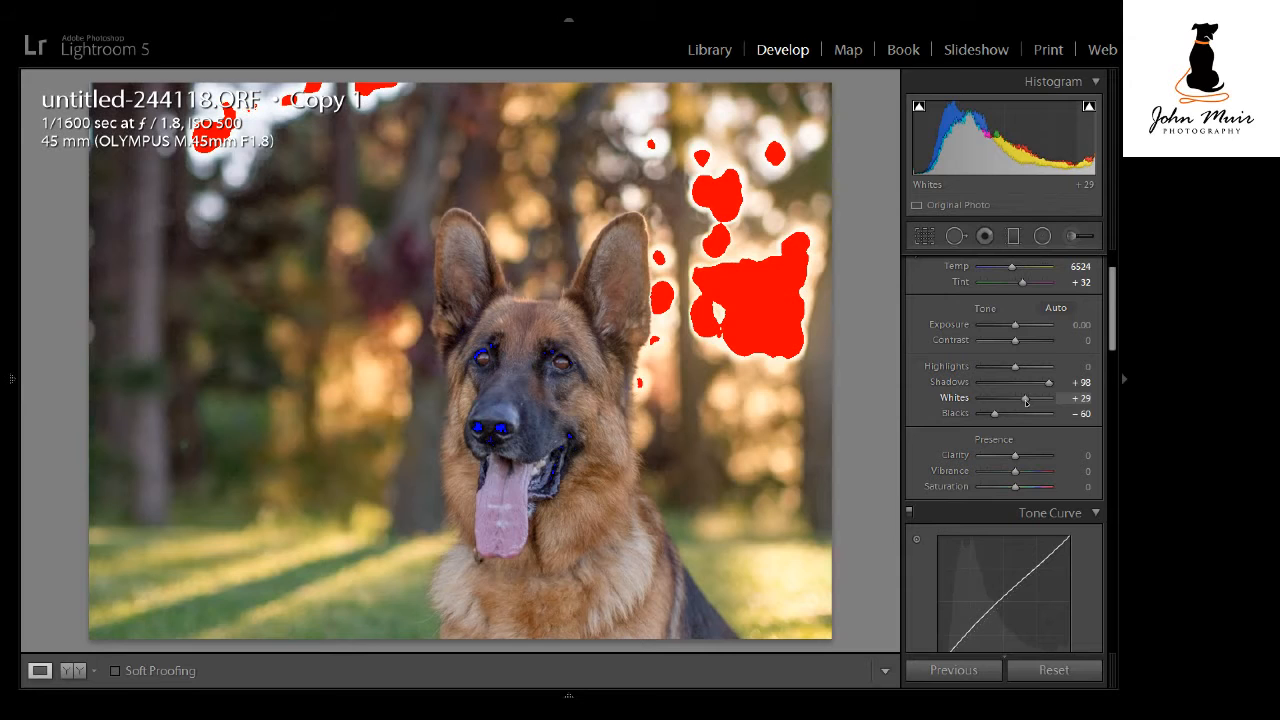
pyautogui.moveTo(1026, 401); pyautogui.dragTo(1022, 400)
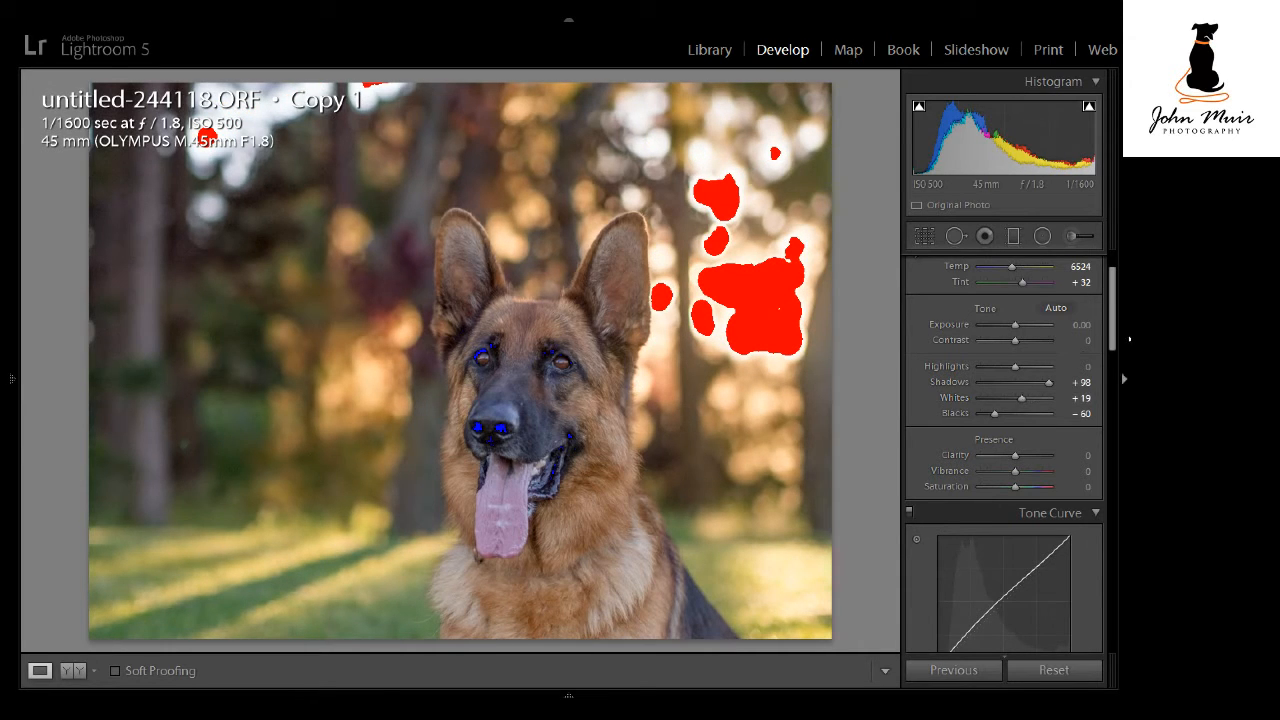
# Raise the Exposure to +0.30 and deepen Blacks to -74
pyautogui.click(1078, 324)
pyautogui.press('Down')
pyautogui.press('Down')
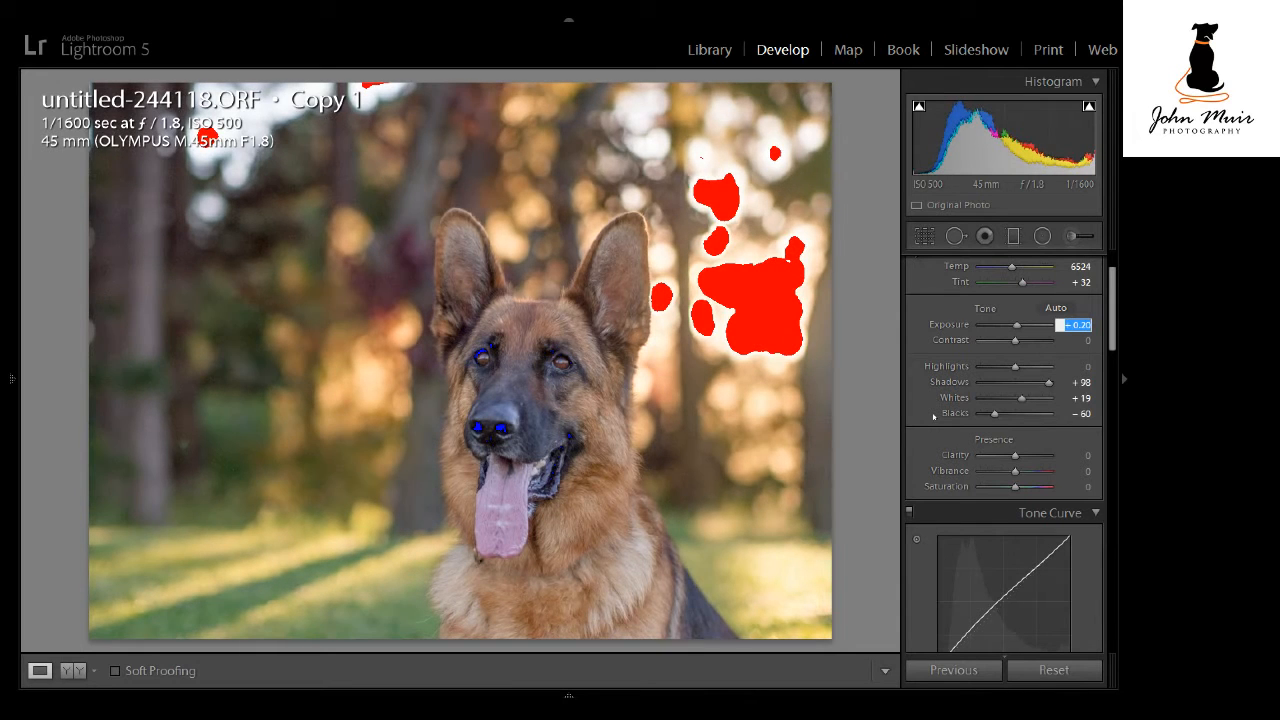
pyautogui.press('Down')
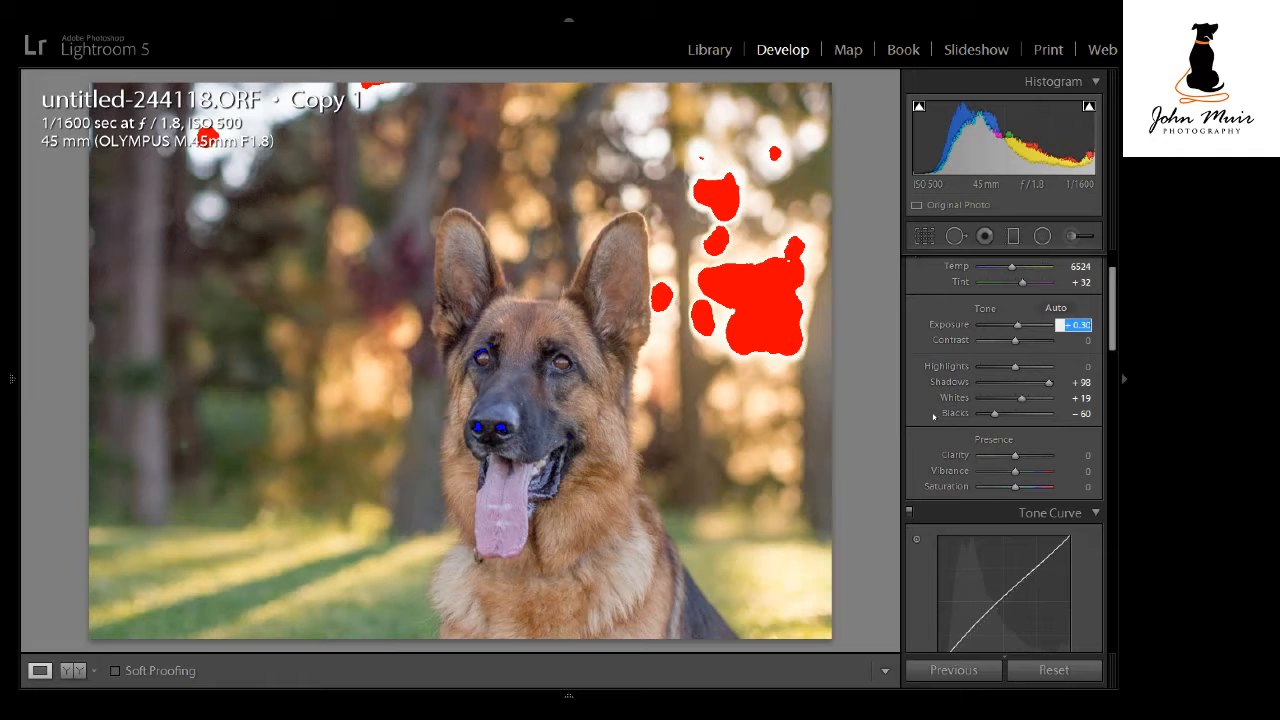
pyautogui.press('Return')
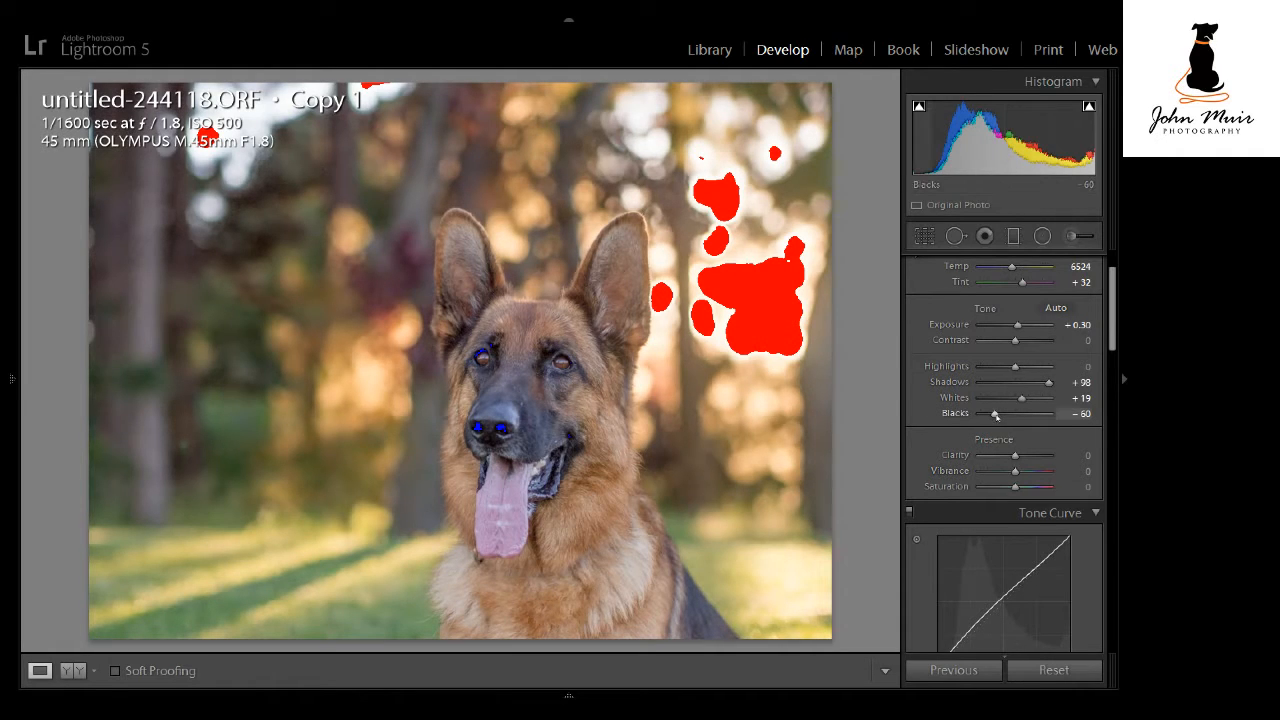
pyautogui.moveTo(995, 414); pyautogui.dragTo(990, 416)
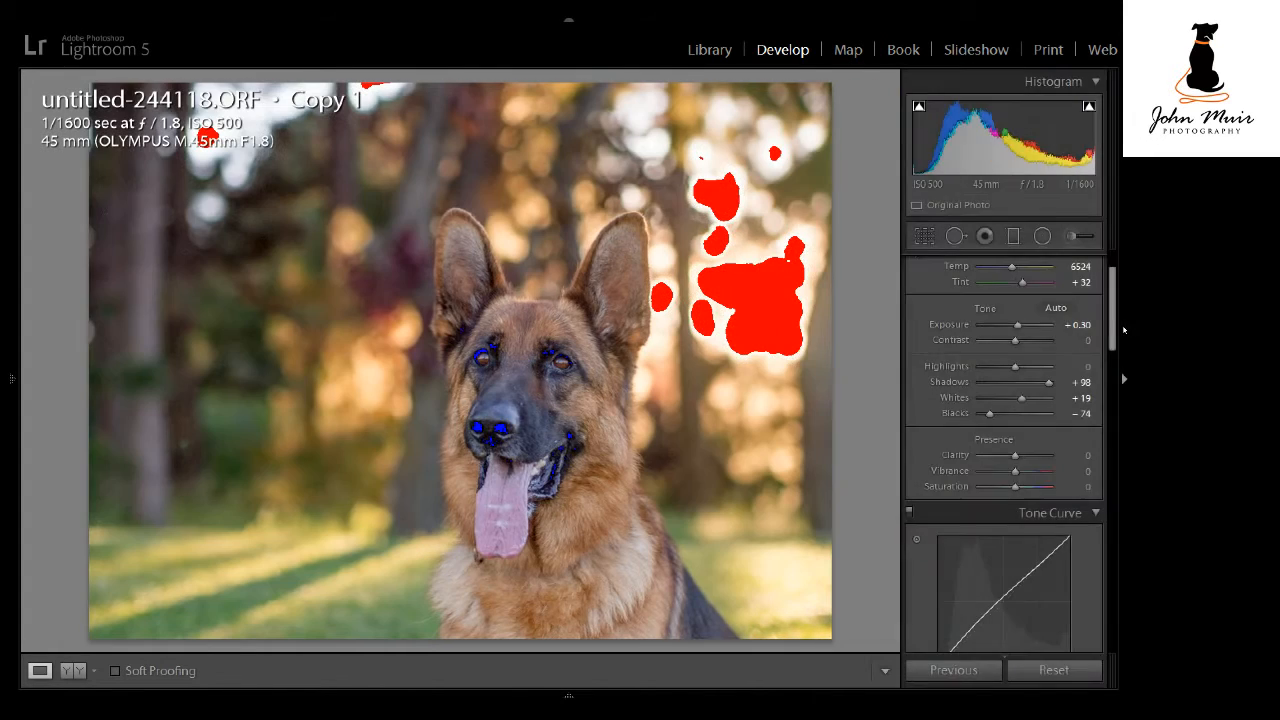
# Warm the photo further by setting Temp to 6924
pyautogui.click(1076, 266)
pyautogui.press('Up')
pyautogui.press('Up')
pyautogui.press('Up')
pyautogui.press('Up')
pyautogui.press('Up')
pyautogui.press('Up')
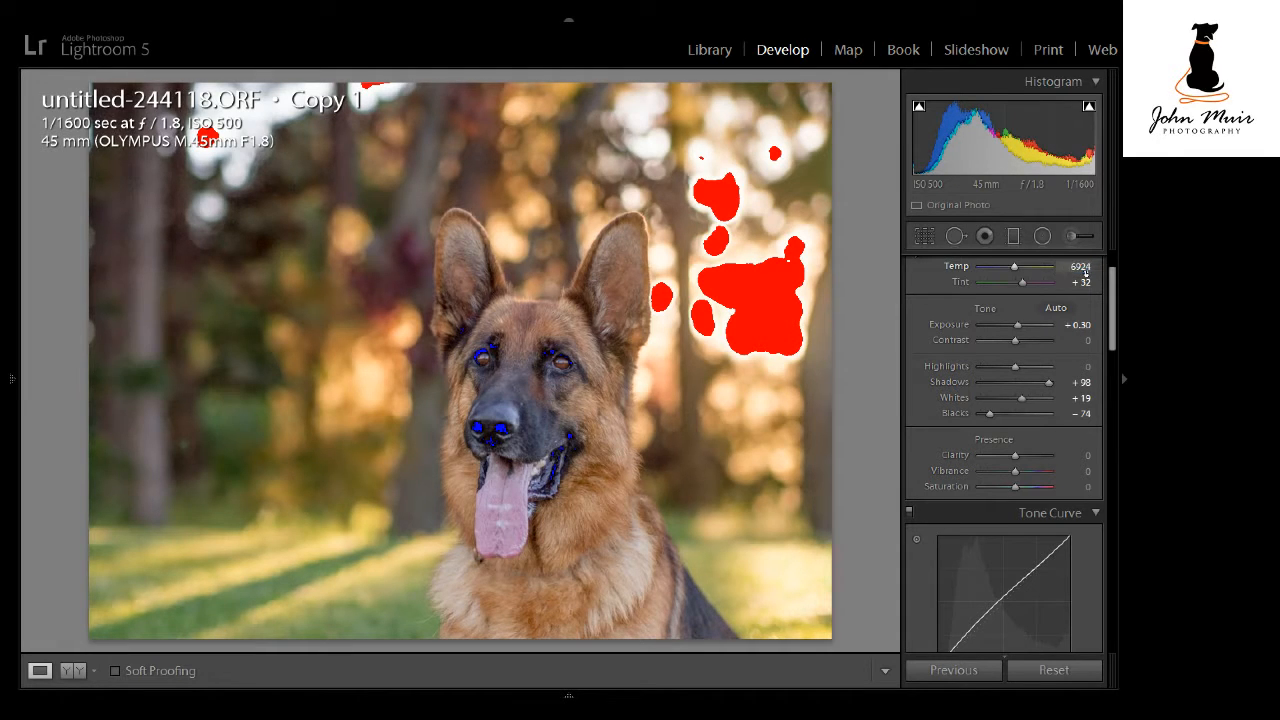
# Hide the clipping warnings and compare the edited photo with its Before view
pyautogui.press('j')
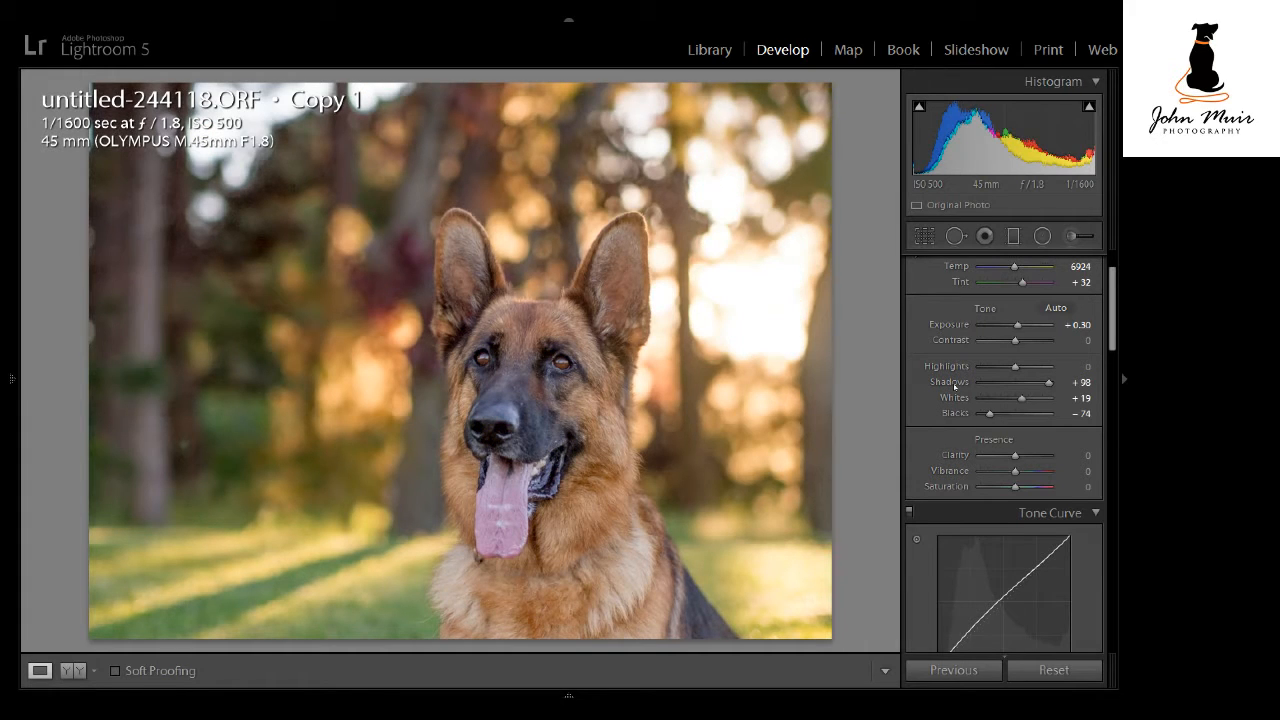
pyautogui.press('\\')
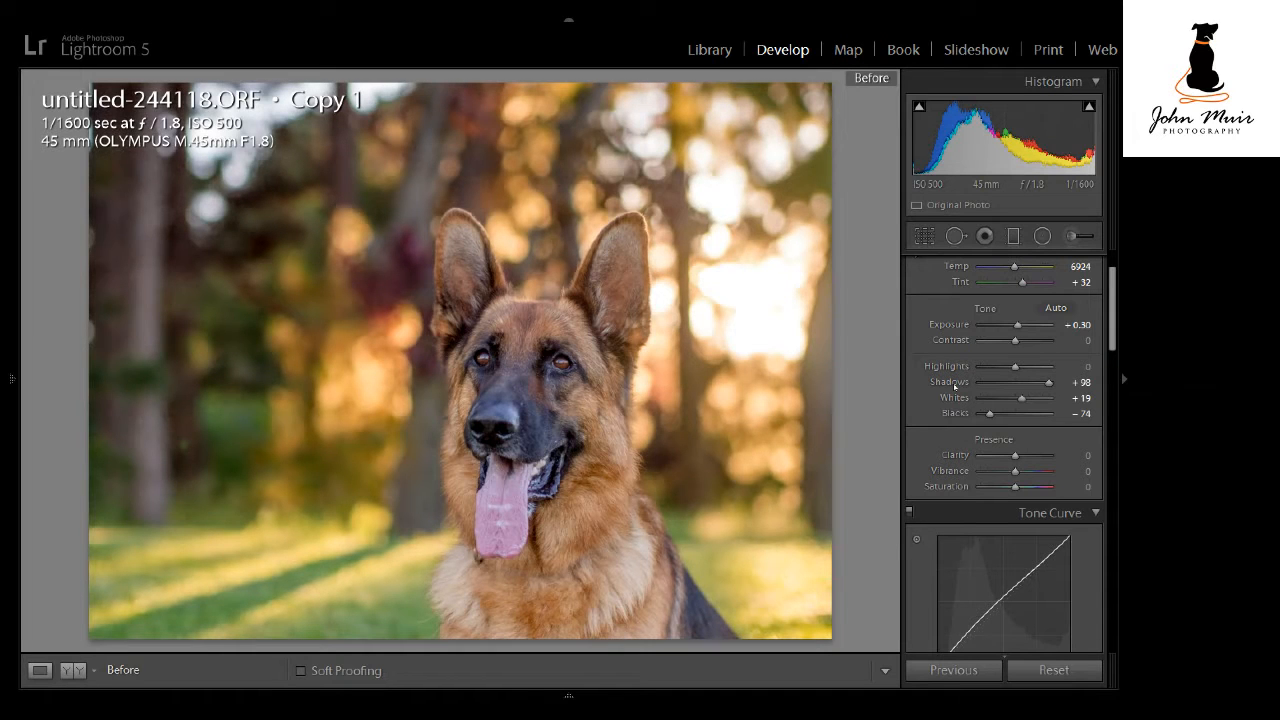
pyautogui.press('\\')
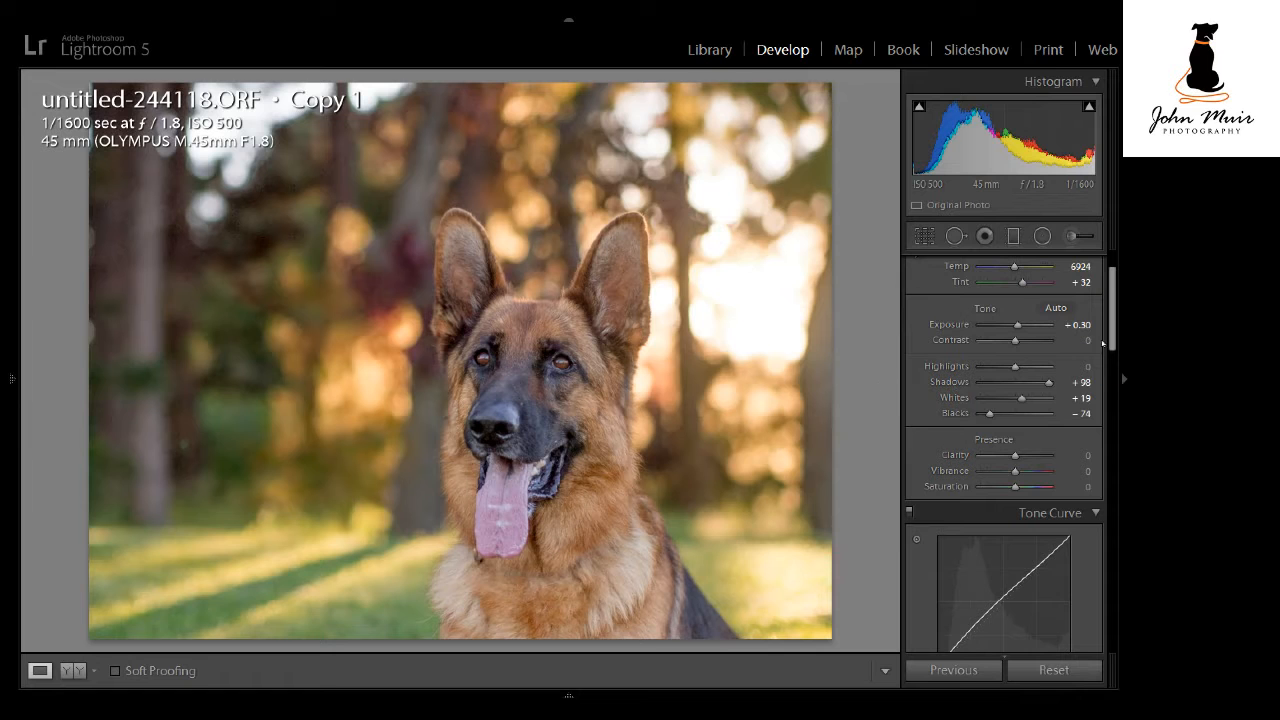
# Reduce the noise seen close up on the dog's face, with Luminance noise reduction at 32 and its Detail at 46
pyautogui.moveTo(1112, 333); pyautogui.dragTo(1112, 401)
pyautogui.click(550, 368)
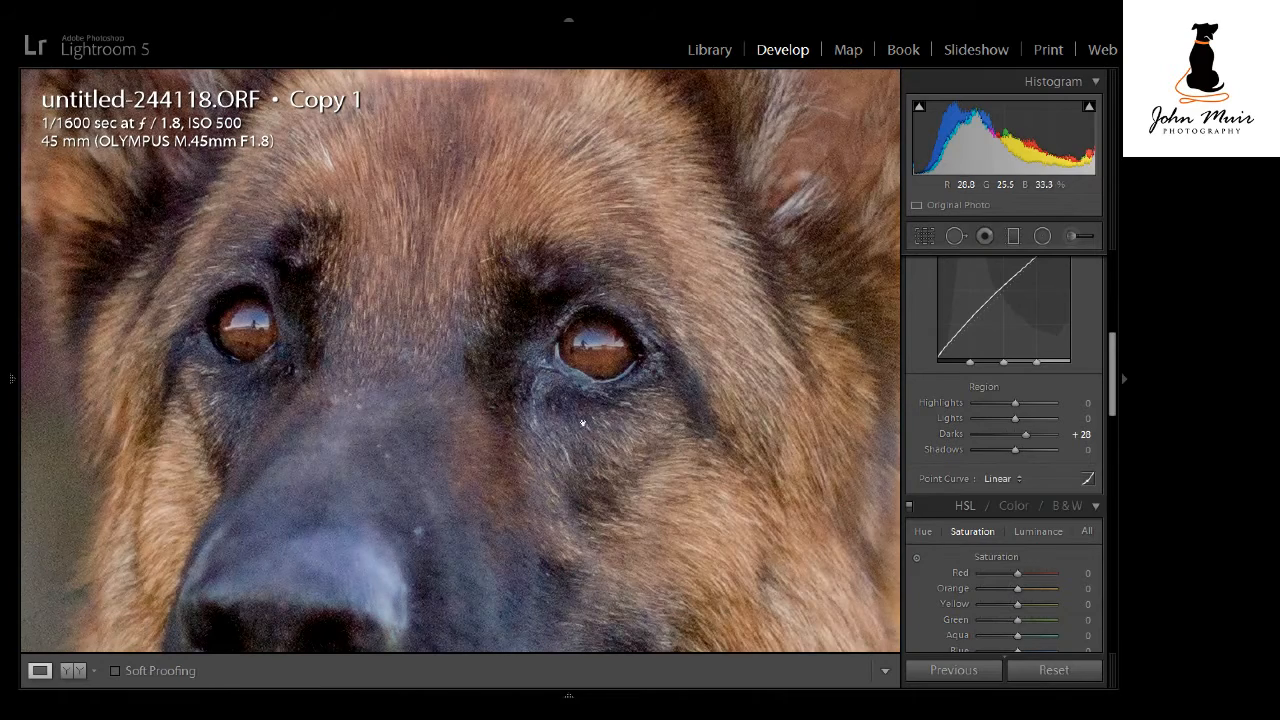
pyautogui.moveTo(549, 380); pyautogui.dragTo(683, 391)
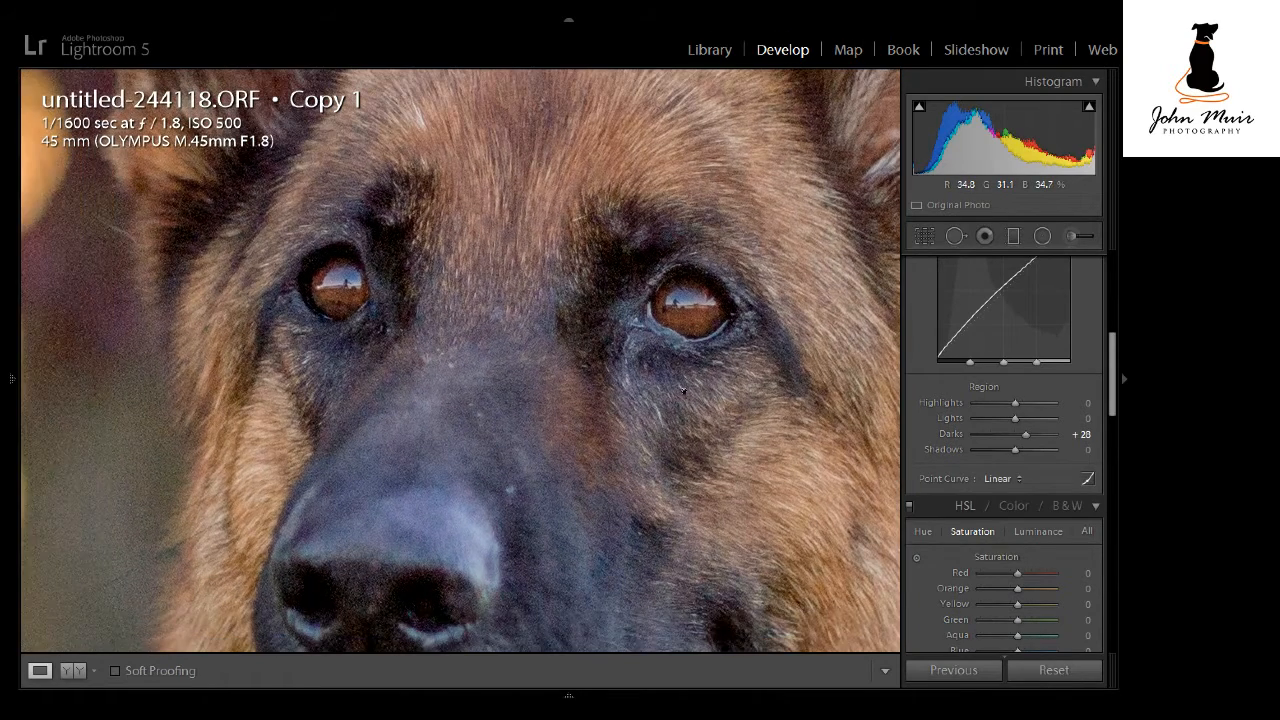
pyautogui.moveTo(1113, 393); pyautogui.dragTo(1123, 540)
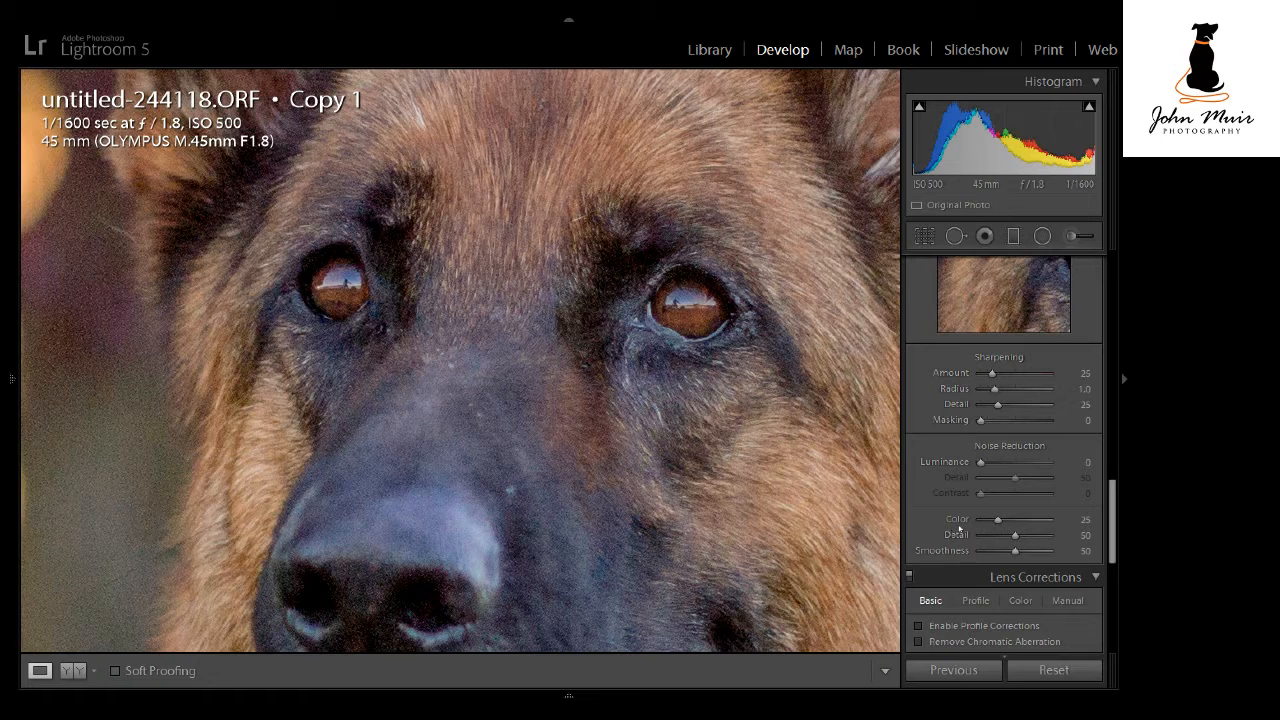
pyautogui.moveTo(980, 462); pyautogui.dragTo(990, 463)
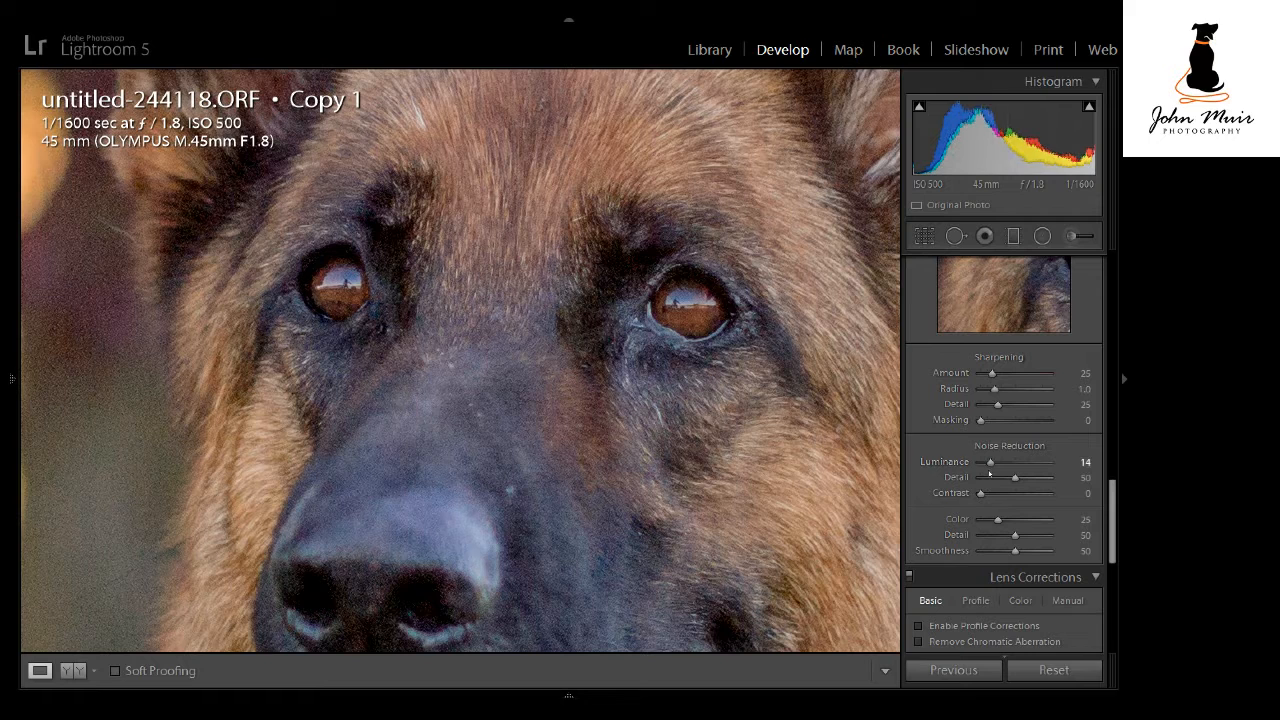
pyautogui.moveTo(990, 463); pyautogui.dragTo(994, 464)
pyautogui.moveTo(1014, 479); pyautogui.dragTo(1003, 462)
# Compare the dog's face with the Detail adjustments switched off and on
pyautogui.moveTo(1112, 514); pyautogui.dragTo(1112, 486)
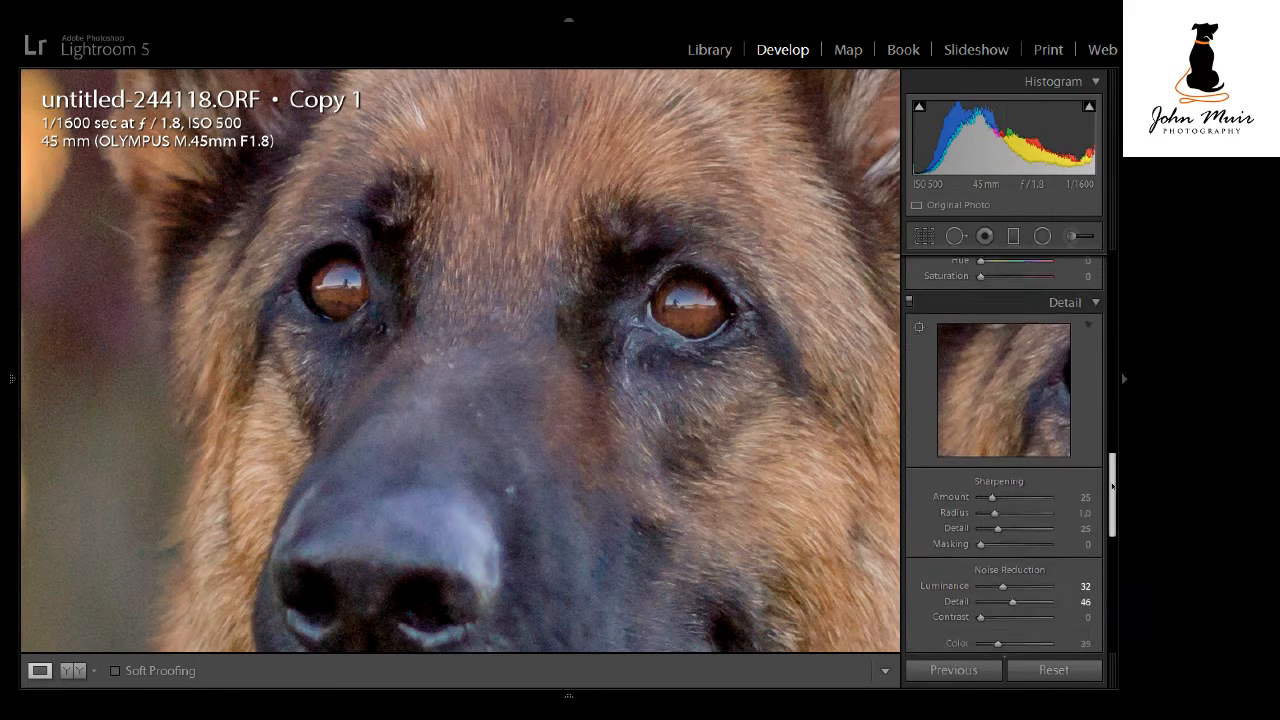
pyautogui.click(908, 313)
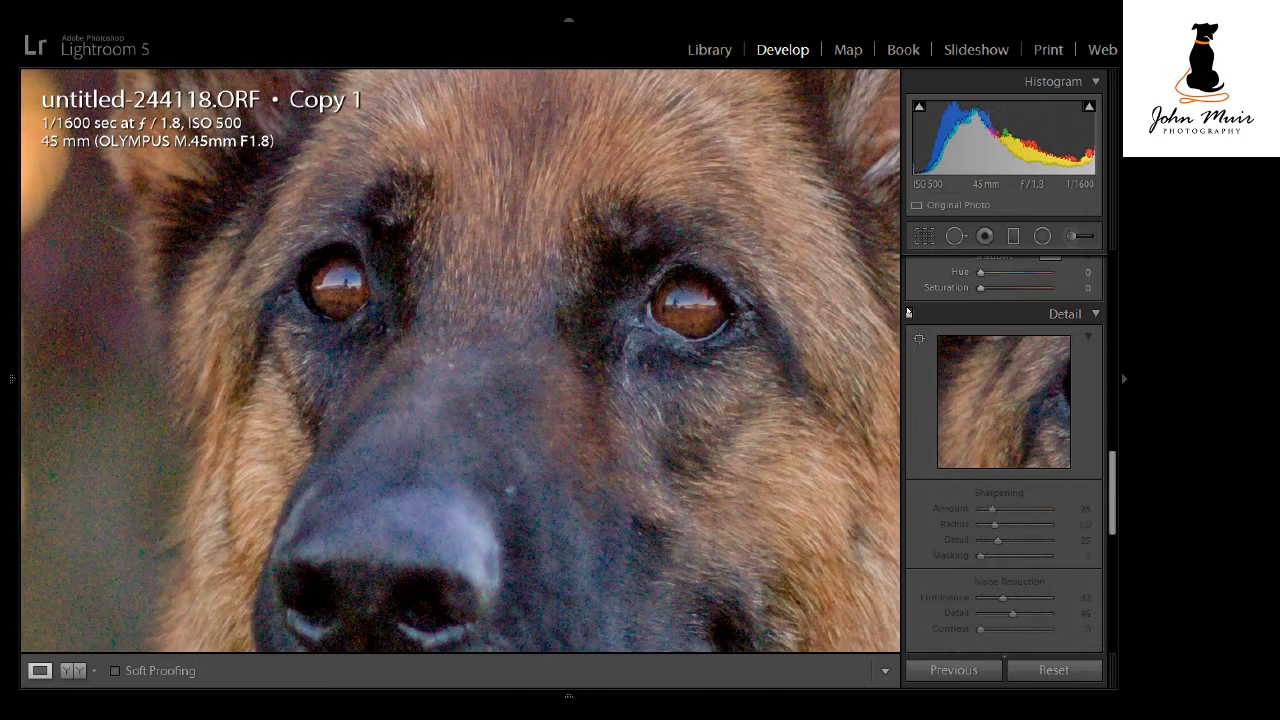
pyautogui.click(908, 313)
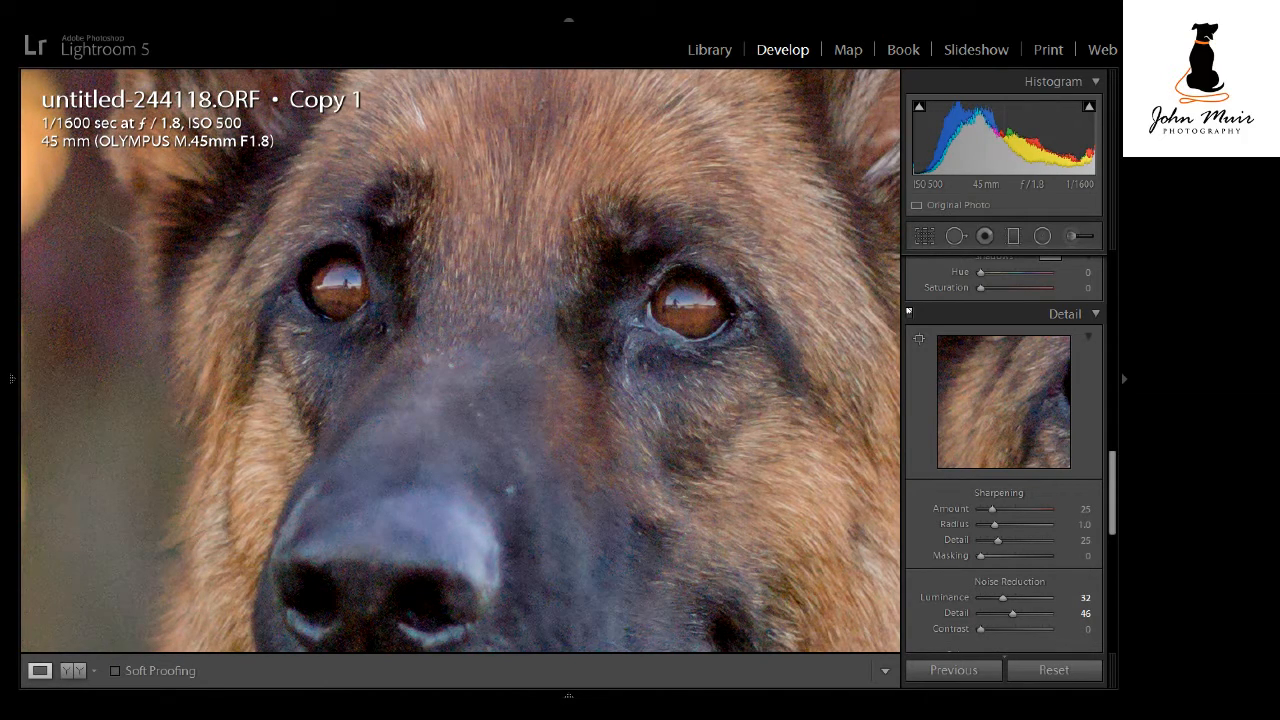
# Set the luminance noise reduction Detail to 79 and check the face with the Detail adjustments off and on
pyautogui.moveTo(1012, 613); pyautogui.dragTo(1017, 613)
pyautogui.moveTo(1017, 613); pyautogui.dragTo(1034, 613)
pyautogui.click(909, 313)
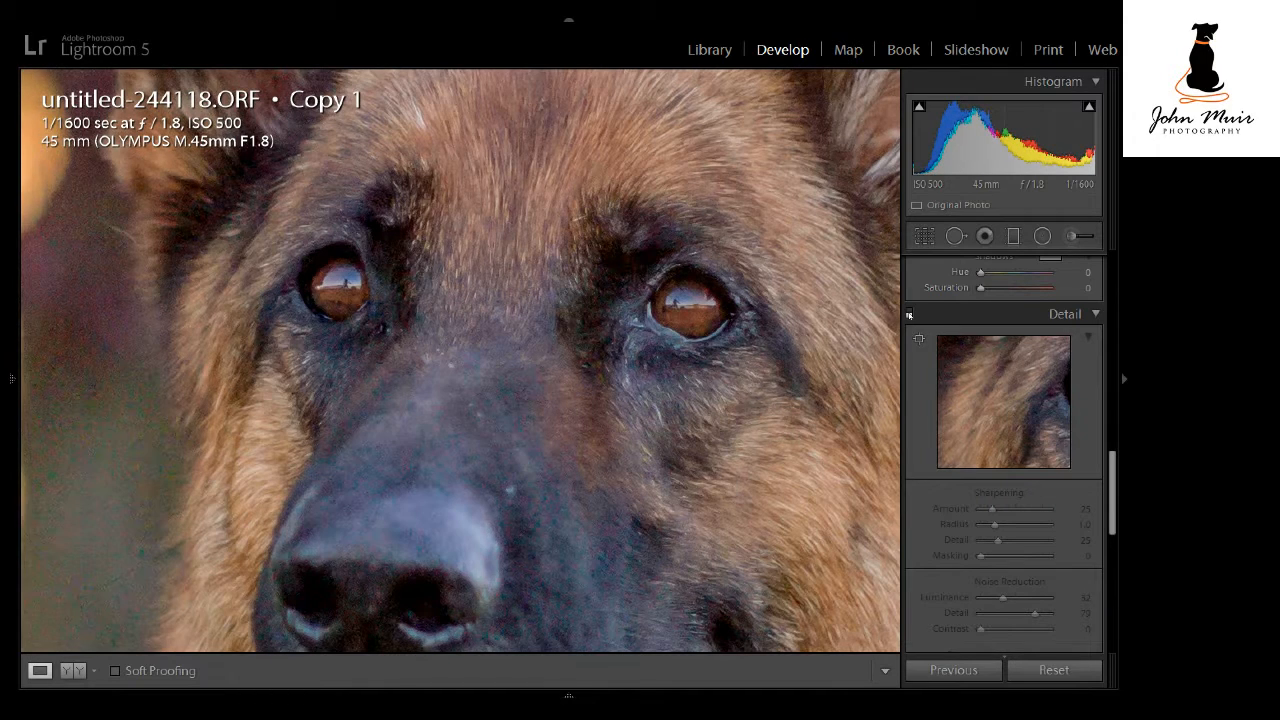
pyautogui.click(909, 313)
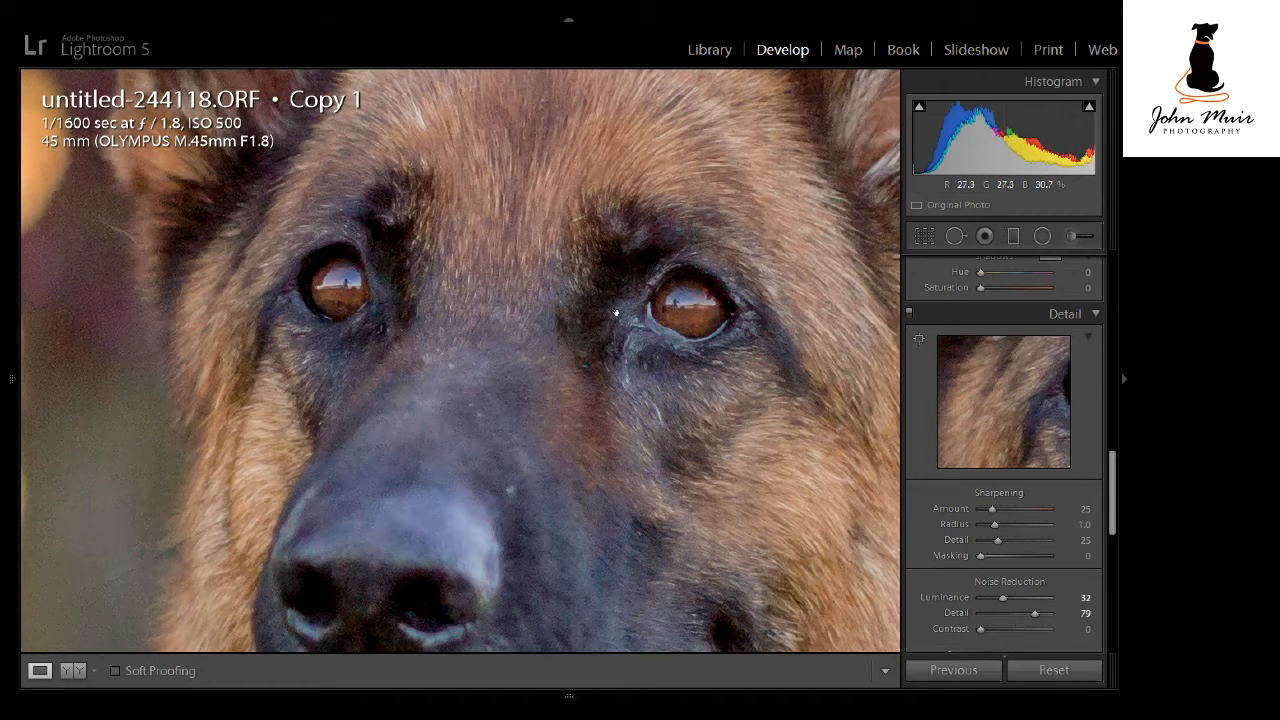
pyautogui.click(616, 313)
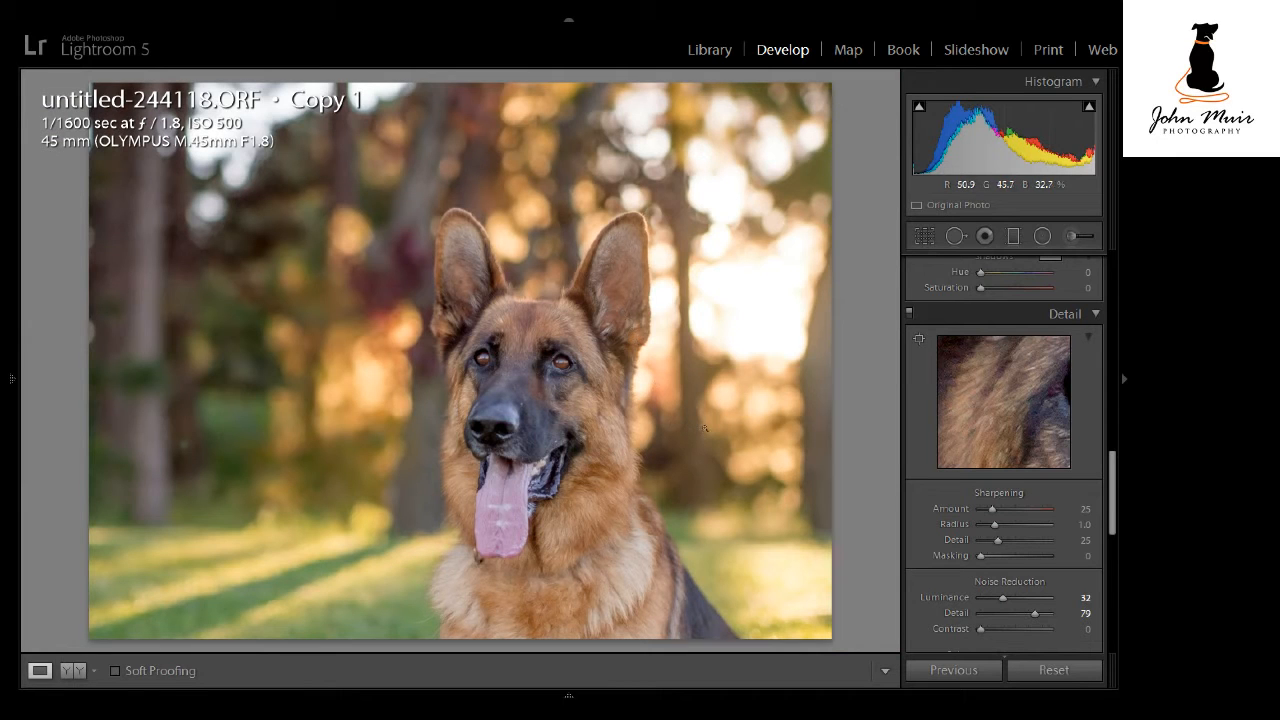
# Shift the white balance toward magenta by setting Tint to +41
pyautogui.moveTo(1109, 498); pyautogui.dragTo(1124, 288)
pyautogui.click(1083, 356)
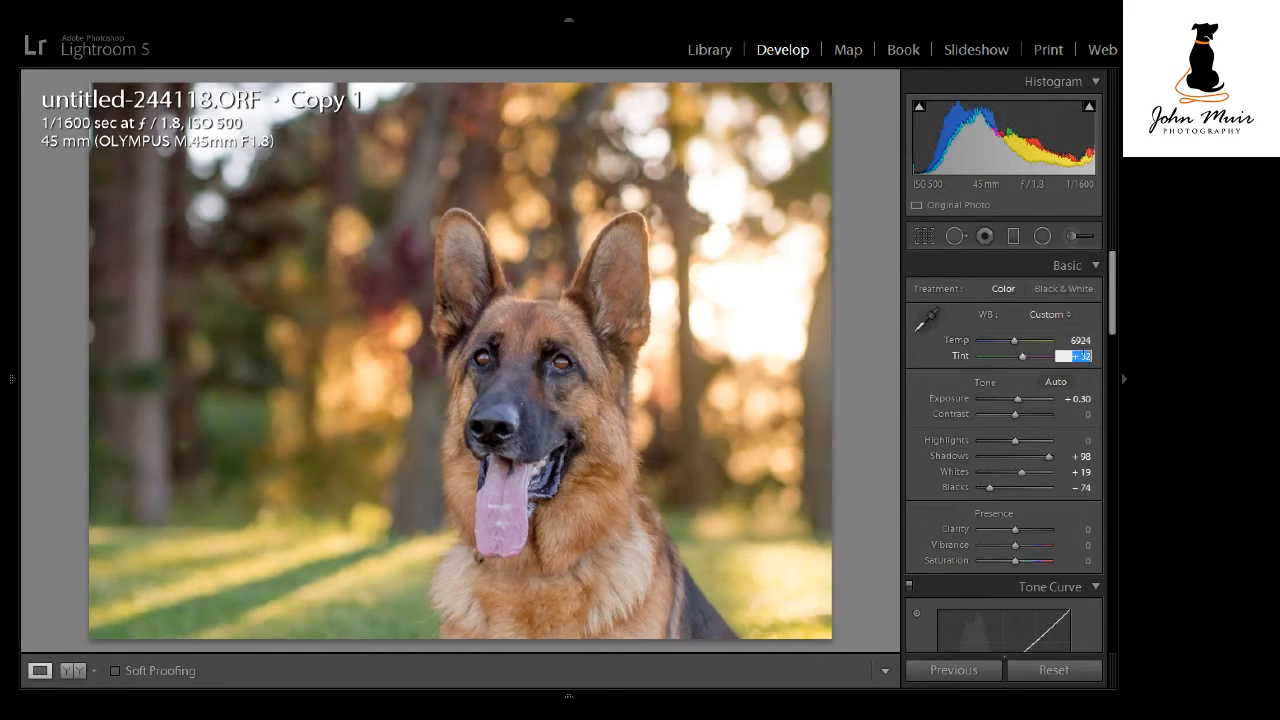
pyautogui.press('Up')
pyautogui.press('Up')
pyautogui.press('Up')
pyautogui.press('Up')
pyautogui.press('Return')
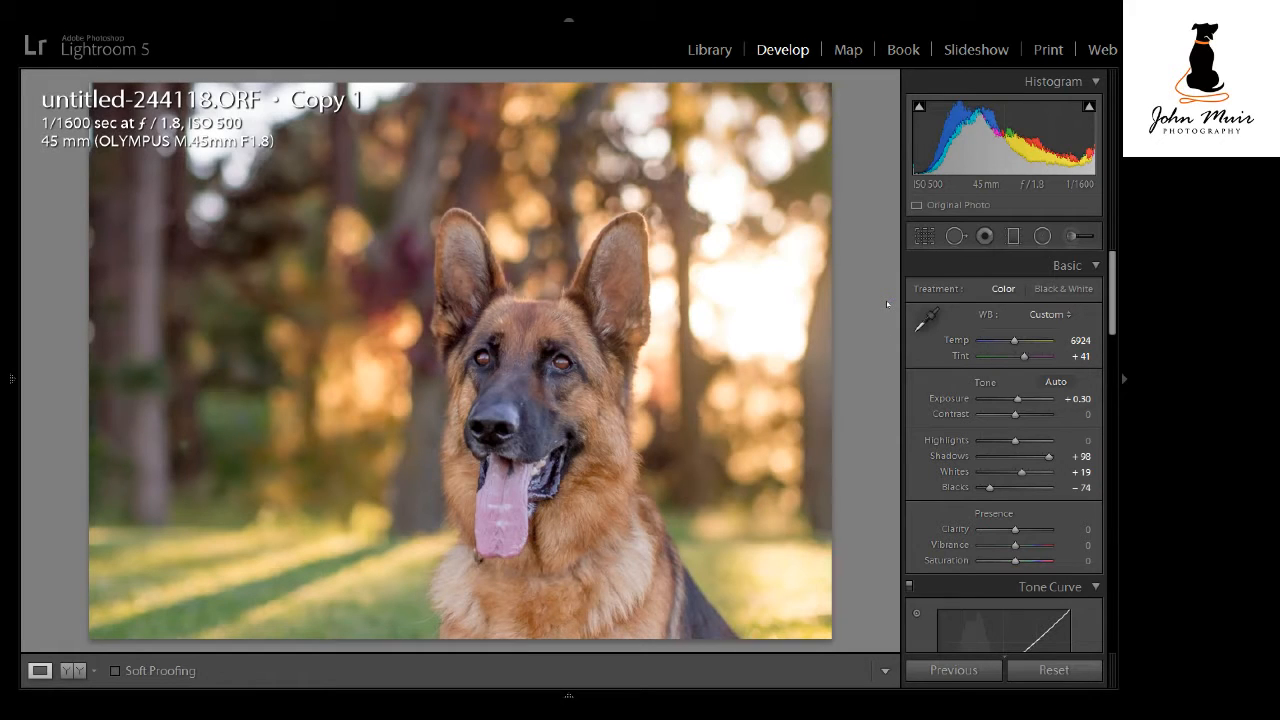
# Open the adjusted dog photo in Photoshop for further editing, viewed at 33.3%
pyautogui.hotkey('ctrl', 'e')
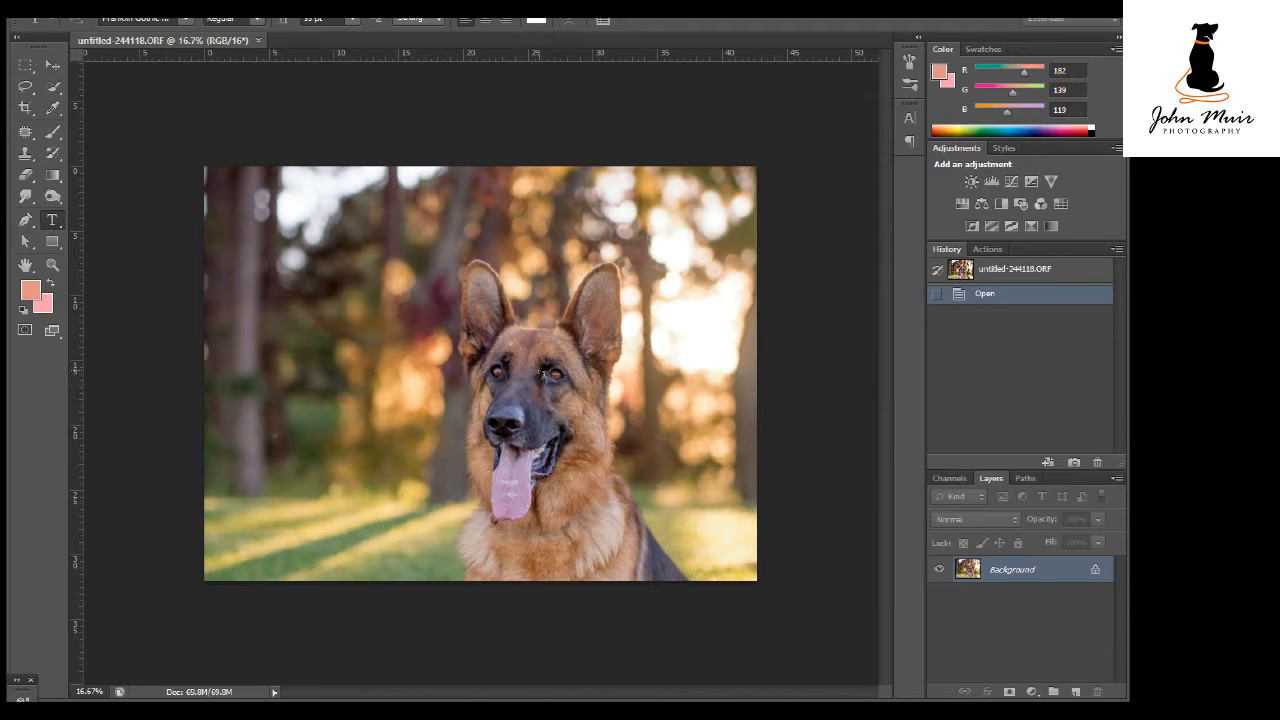
pyautogui.scroll(2, 562, 381)
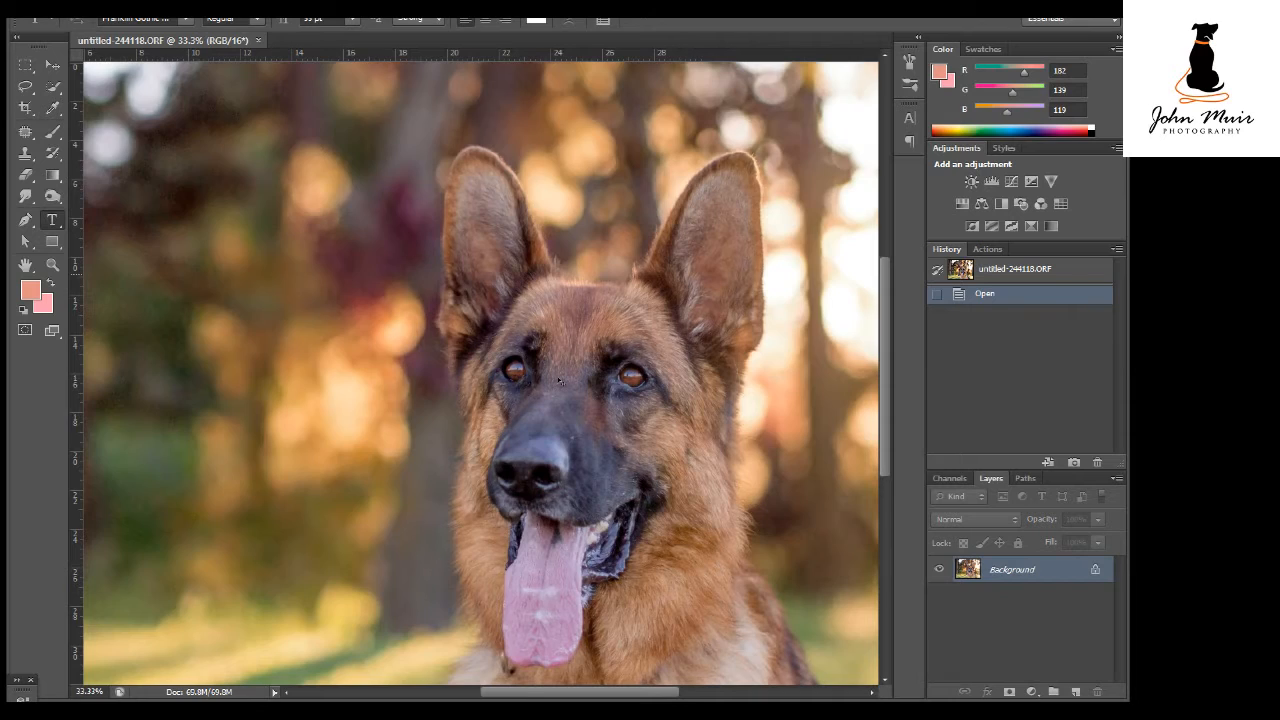
# Clone out the pale, shiny hairs beneath the dog's left eye using the Clone Stamp at a 45 px brush size
pyautogui.scroll(3, 560, 380)
pyautogui.moveTo(576, 693); pyautogui.dragTo(616, 690)
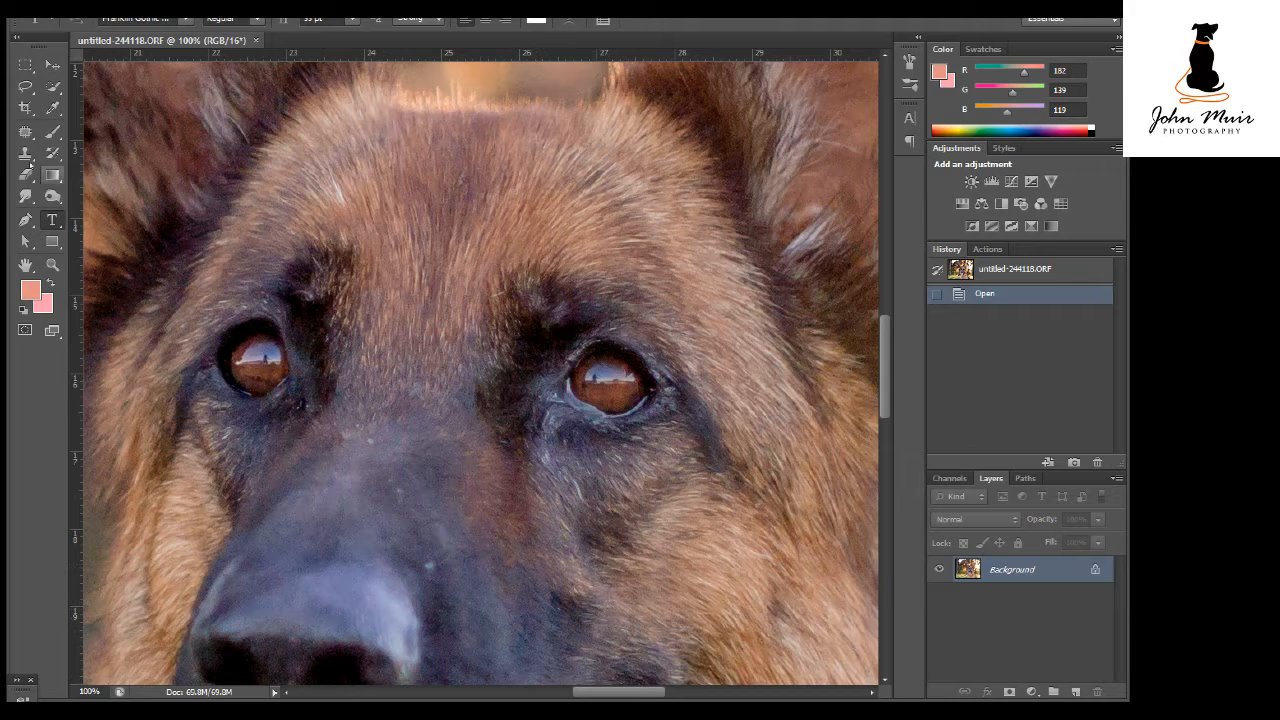
pyautogui.click(28, 156)
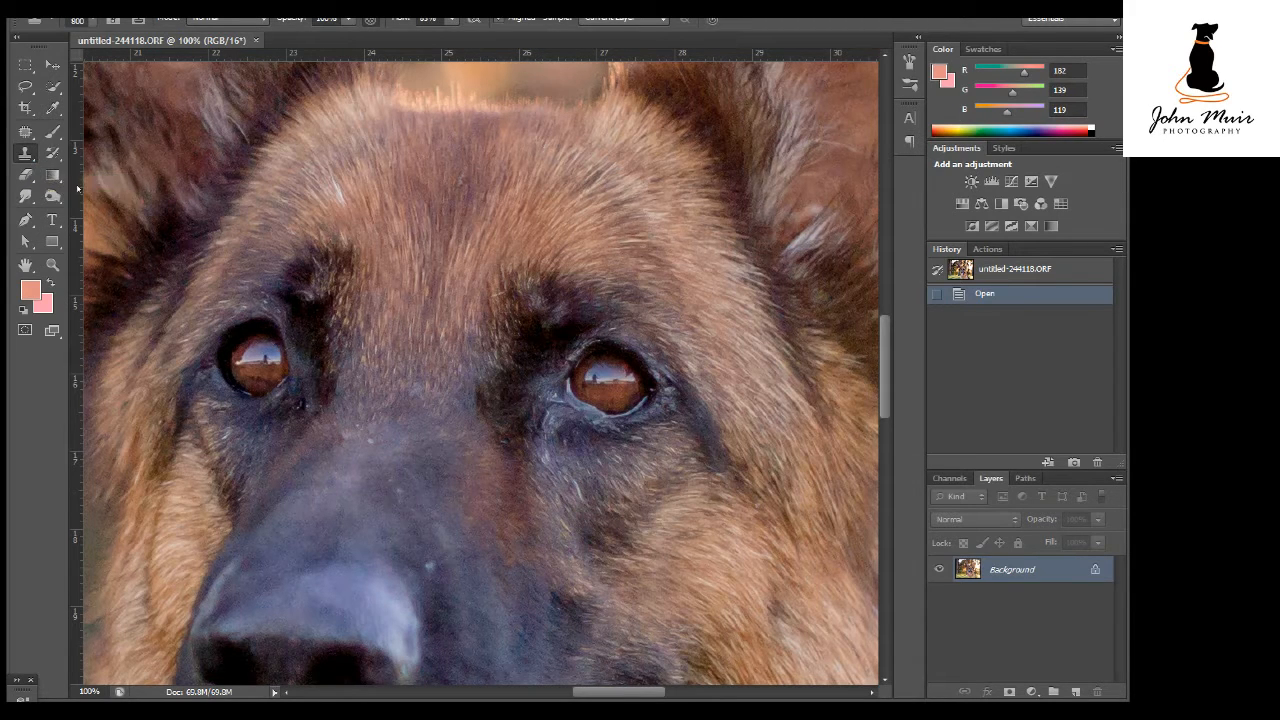
pyautogui.press('[')
pyautogui.press('[')
pyautogui.press('[')
pyautogui.press('[')
pyautogui.press('[')
pyautogui.press('[')
pyautogui.press('[')
pyautogui.press('[')
pyautogui.press('[')
pyautogui.press('[')
pyautogui.press('[')
pyautogui.press('[')
pyautogui.press('[')
pyautogui.click(594, 420)
pyautogui.click(586, 412)
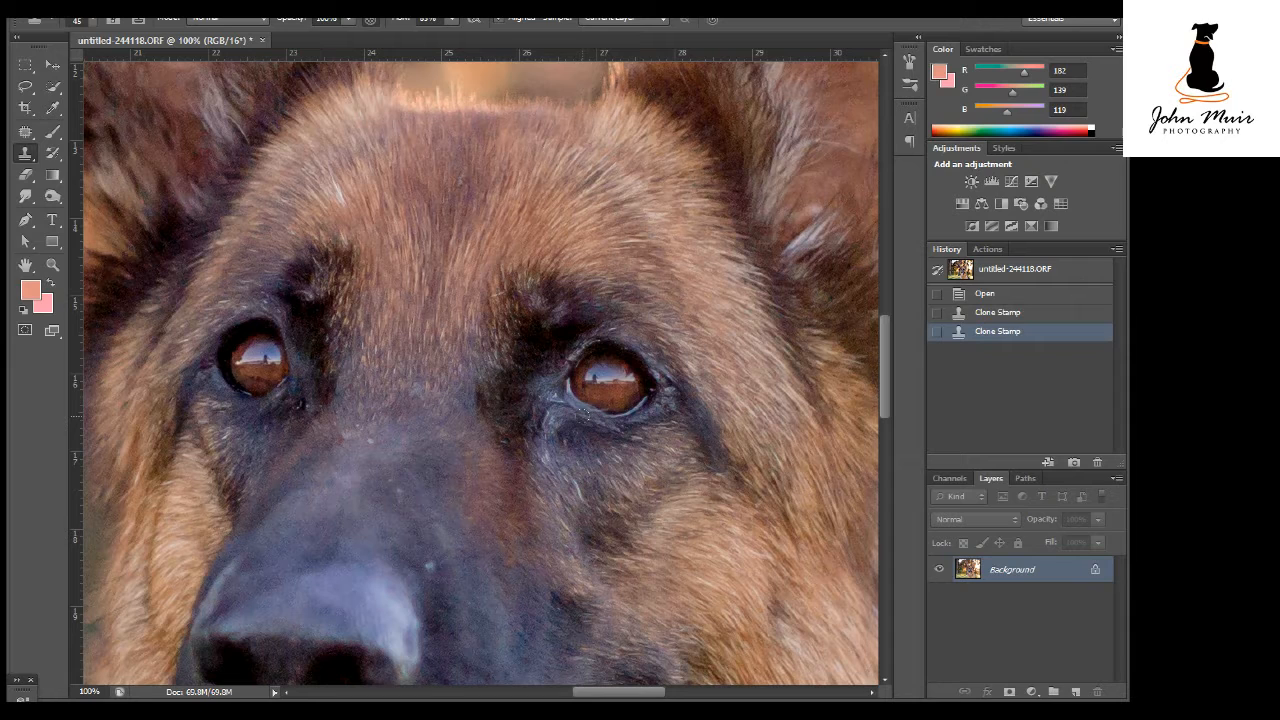
pyautogui.click(578, 416)
pyautogui.click(566, 420)
pyautogui.click(556, 426)
pyautogui.click(560, 440)
pyautogui.click(545, 430)
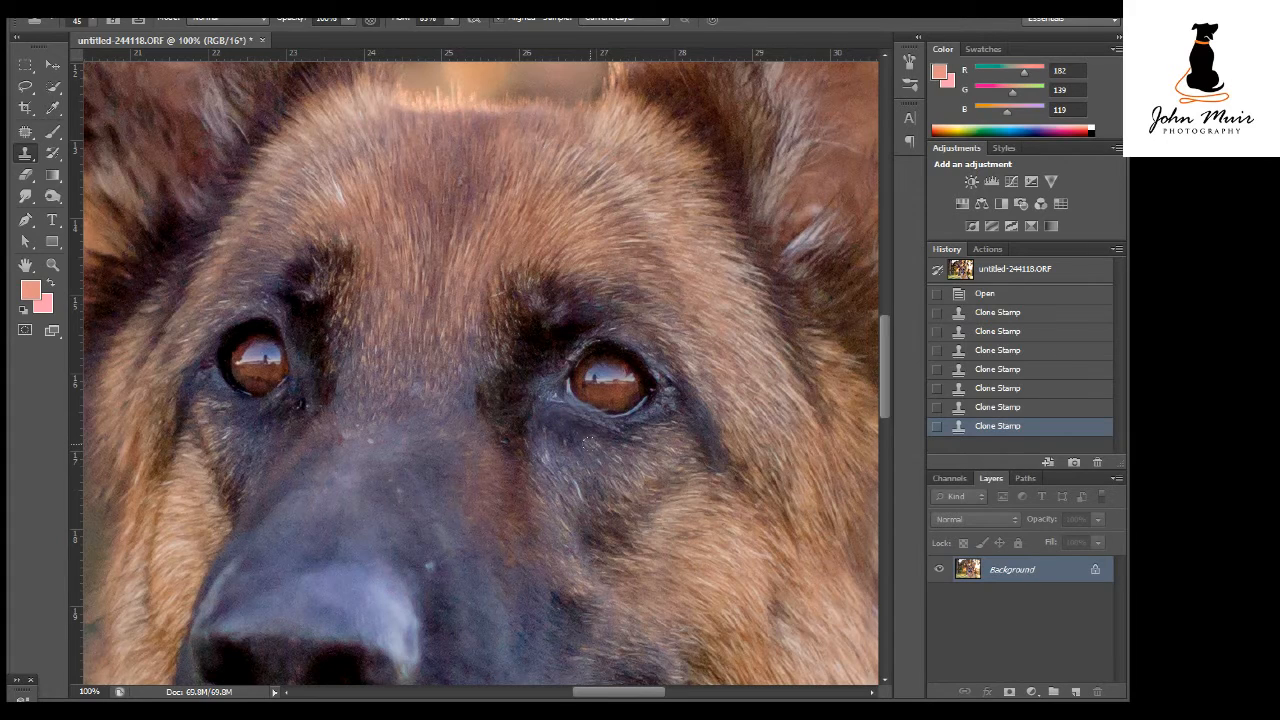
# Clone away the remaining light spots below the dog's left eye and in the fur beneath its left ear
pyautogui.hotkey('ctrl', '-')
pyautogui.hotkey('ctrl', '-')
pyautogui.hotkey('ctrl', '-')
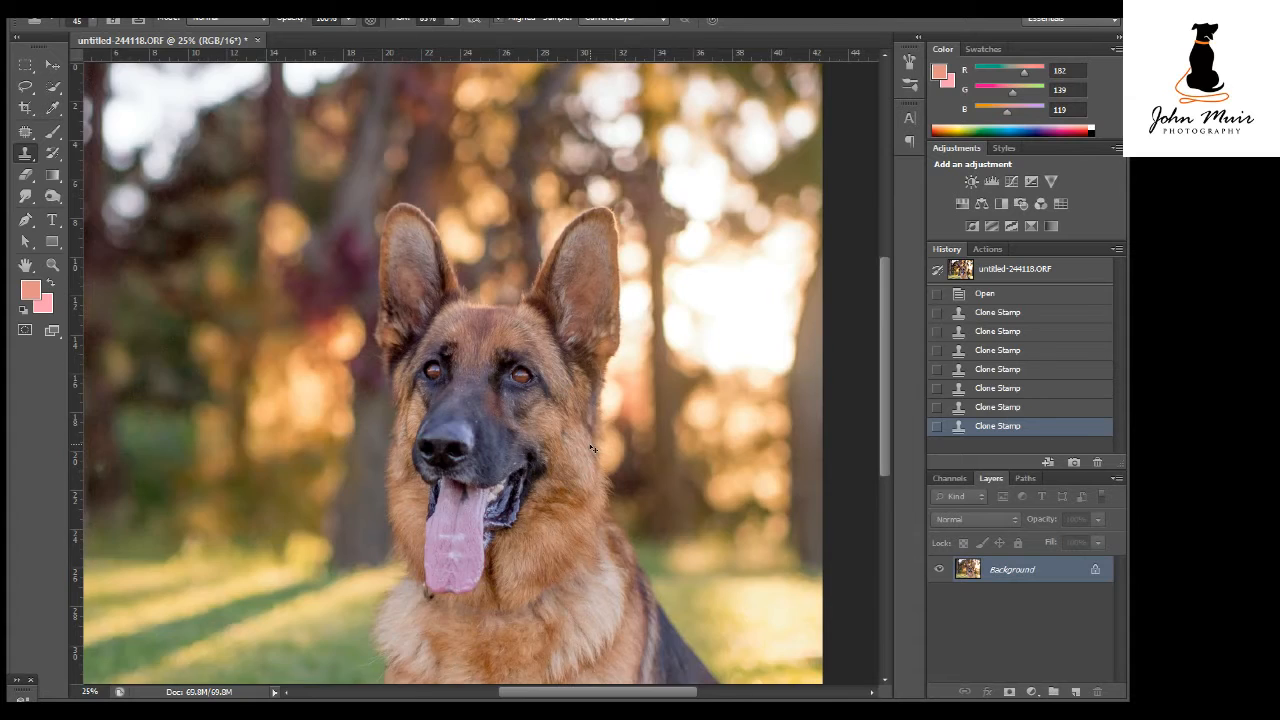
pyautogui.hotkey('ctrl', '-')
pyautogui.hotkey('ctrl', '+')
pyautogui.hotkey('ctrl', '+')
pyautogui.hotkey('ctrl', '+')
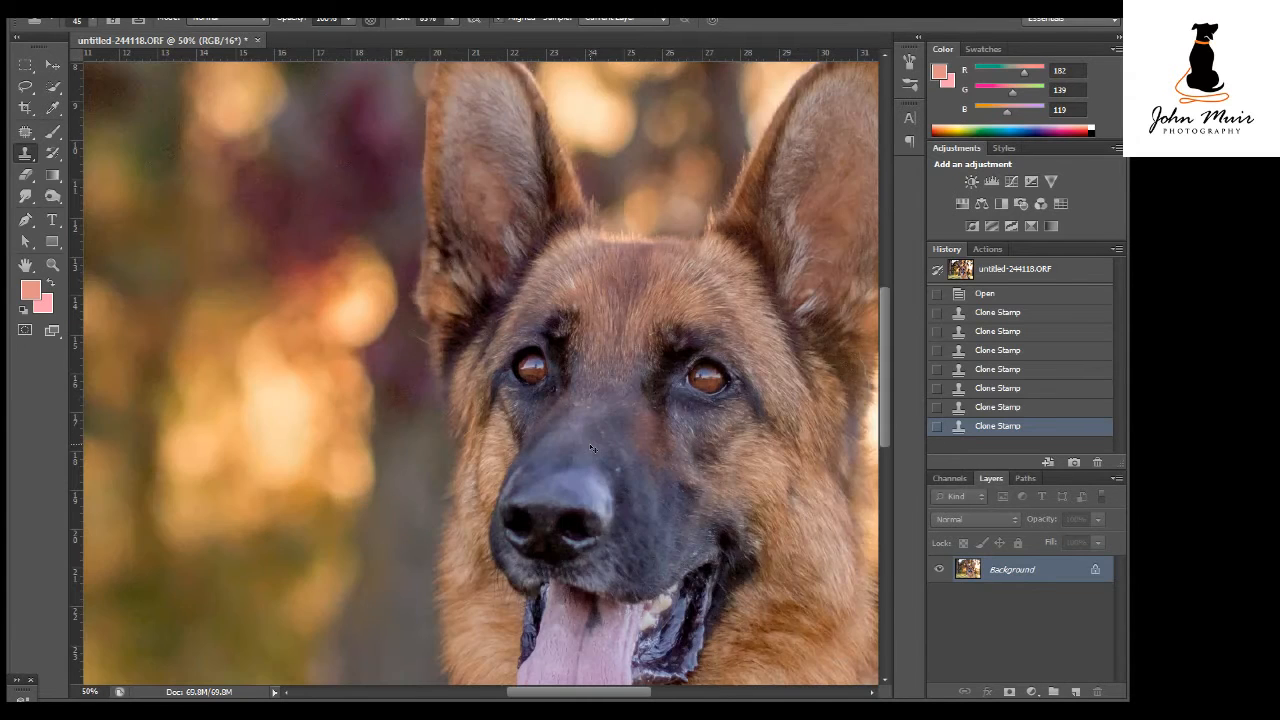
pyautogui.hotkey('ctrl', '+')
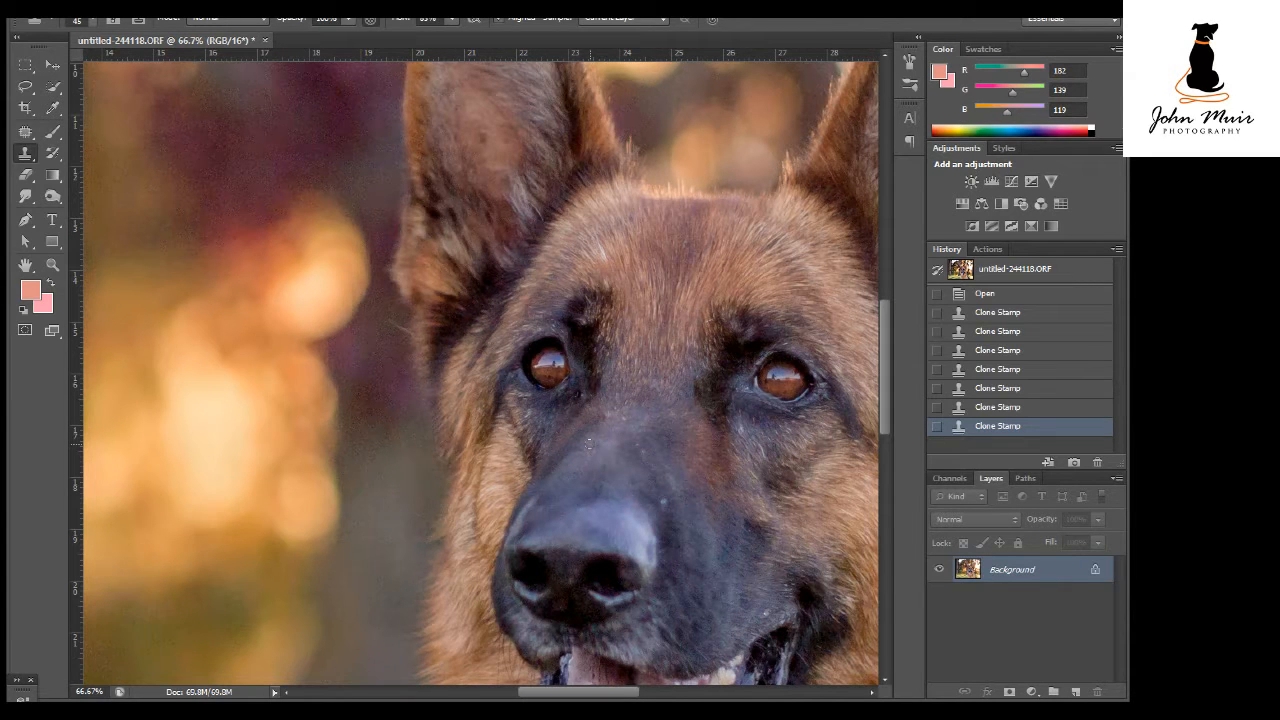
pyautogui.moveTo(561, 691); pyautogui.dragTo(591, 691)
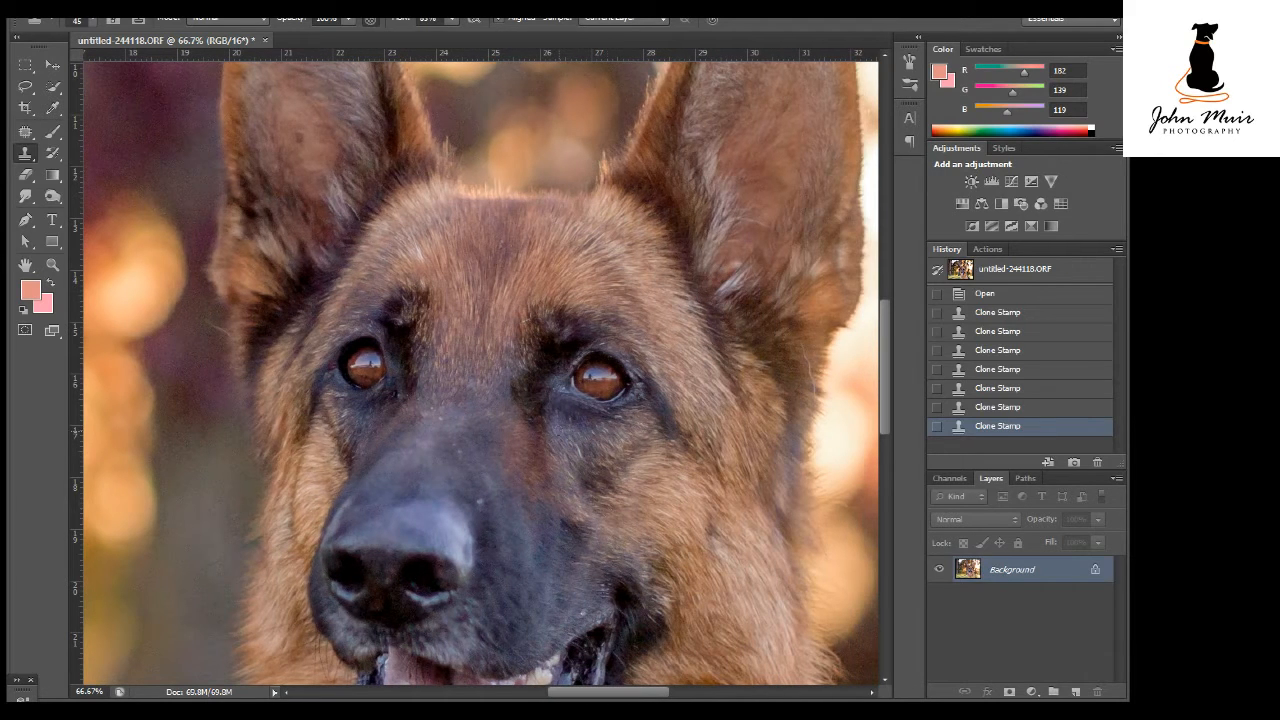
pyautogui.click(559, 430)
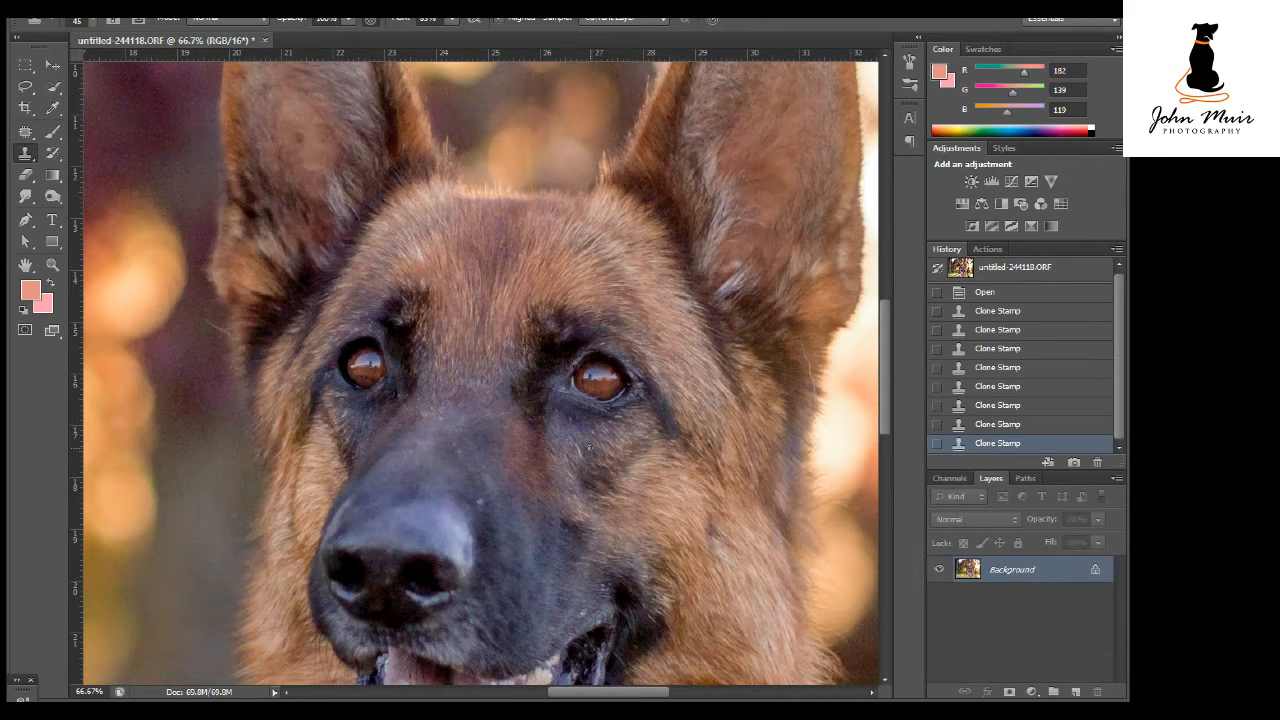
pyautogui.click(590, 450)
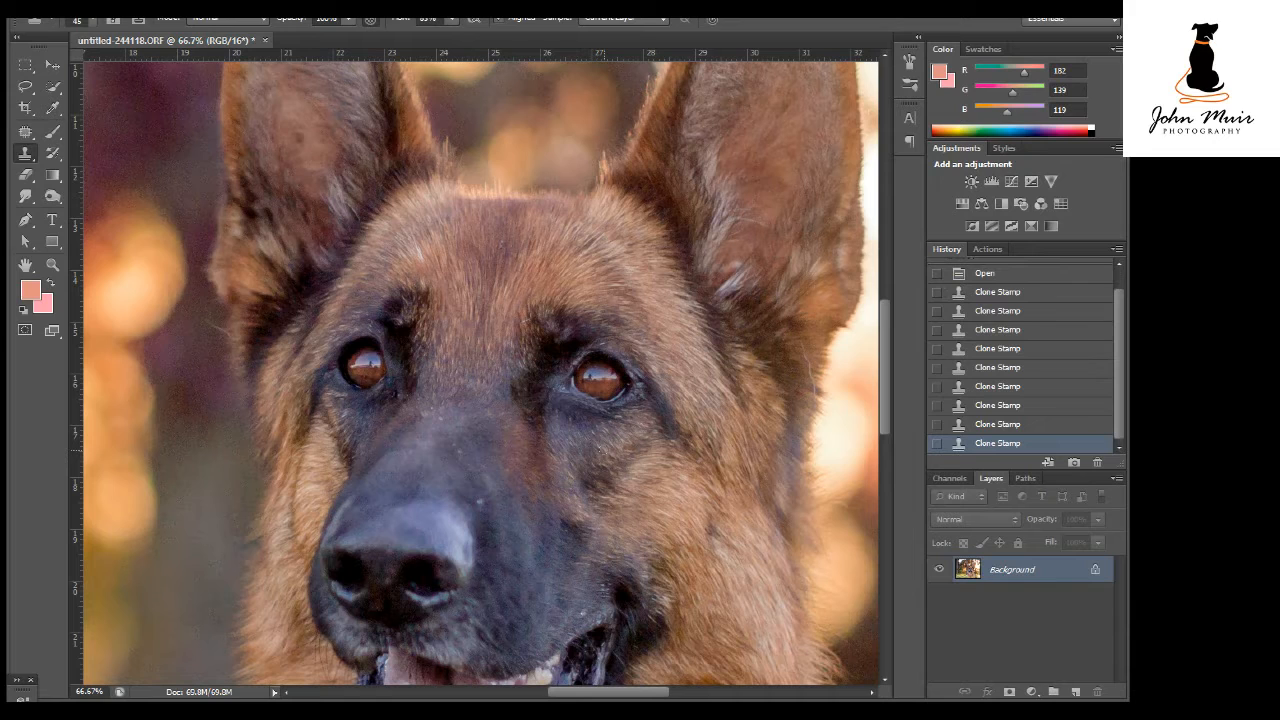
pyautogui.click(797, 360)
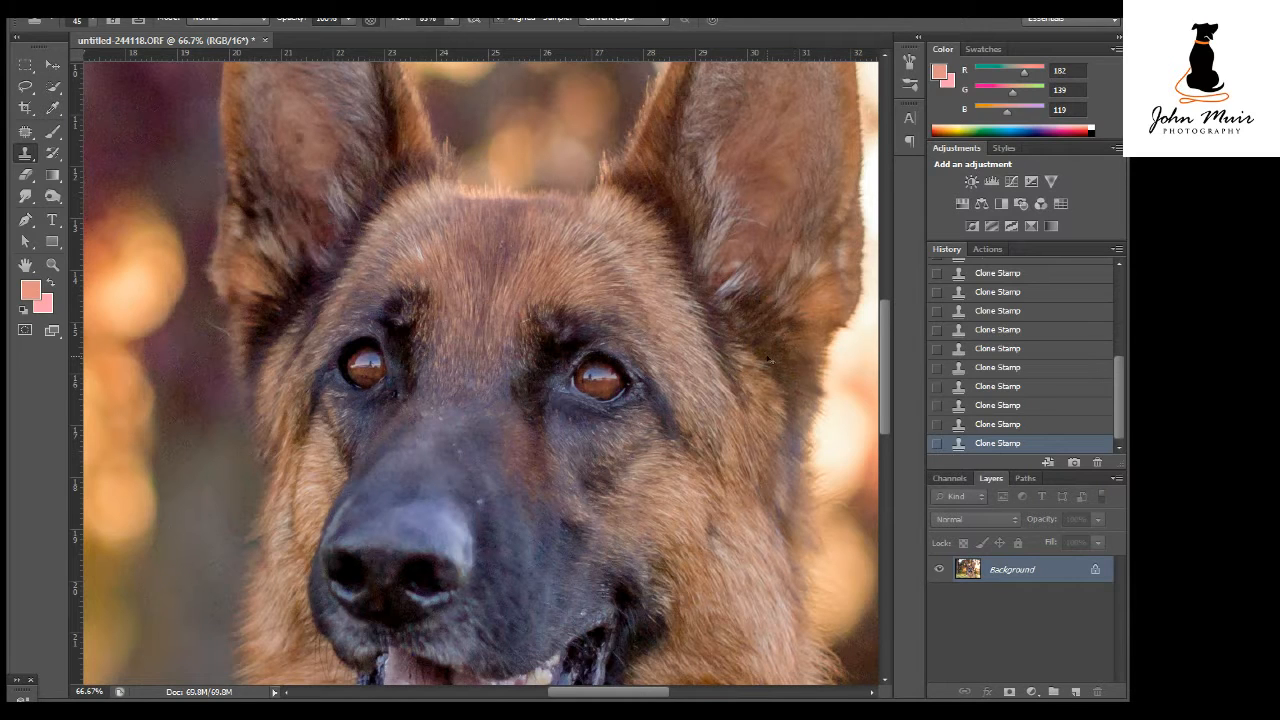
# Add a Levels adjustment layer above the background and set its blending mode to Soft Light
pyautogui.hotkey('ctrl', '-')
pyautogui.hotkey('ctrl', '-')
pyautogui.hotkey('ctrl', '-')
pyautogui.hotkey('ctrl', '-')
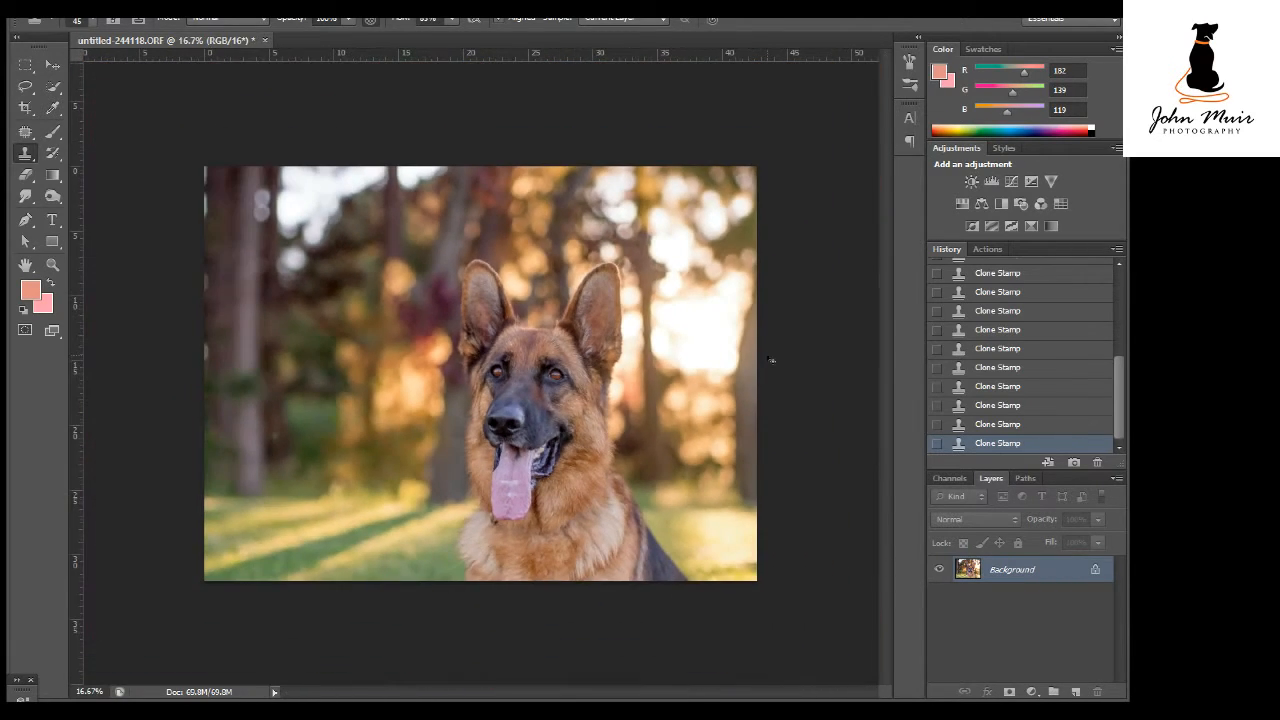
pyautogui.hotkey('ctrl', '+')
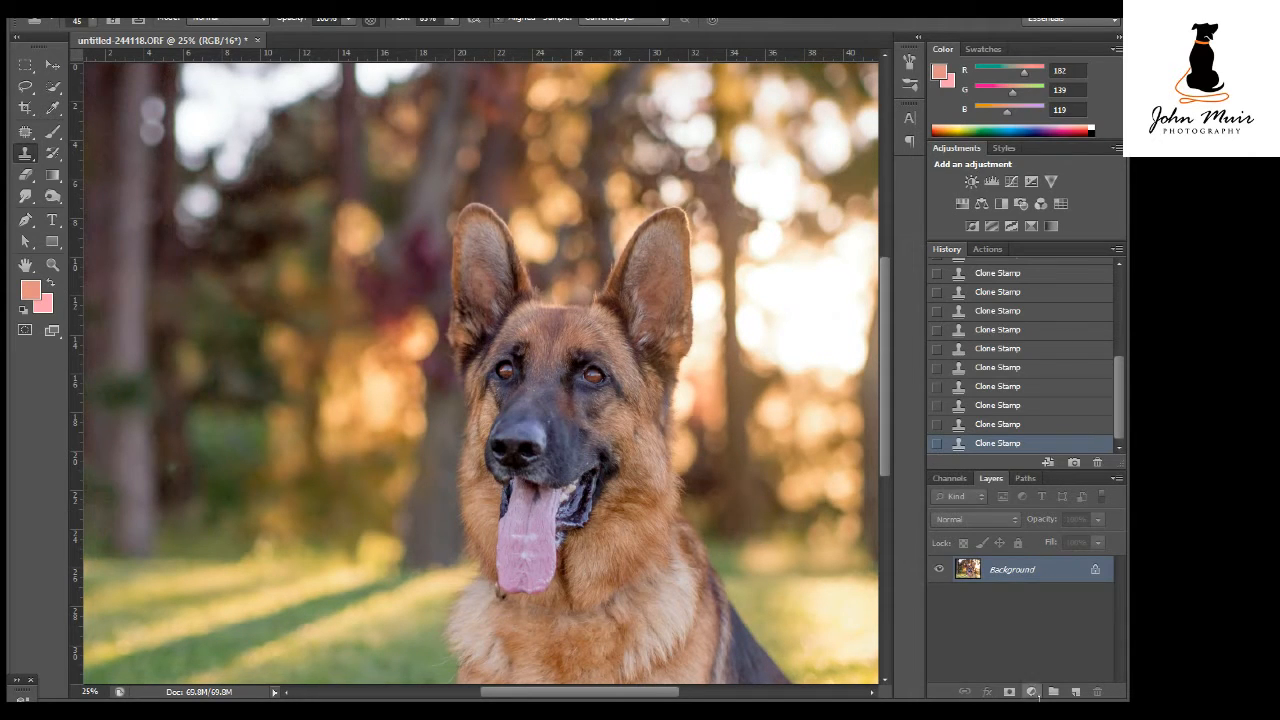
pyautogui.click(1032, 692)
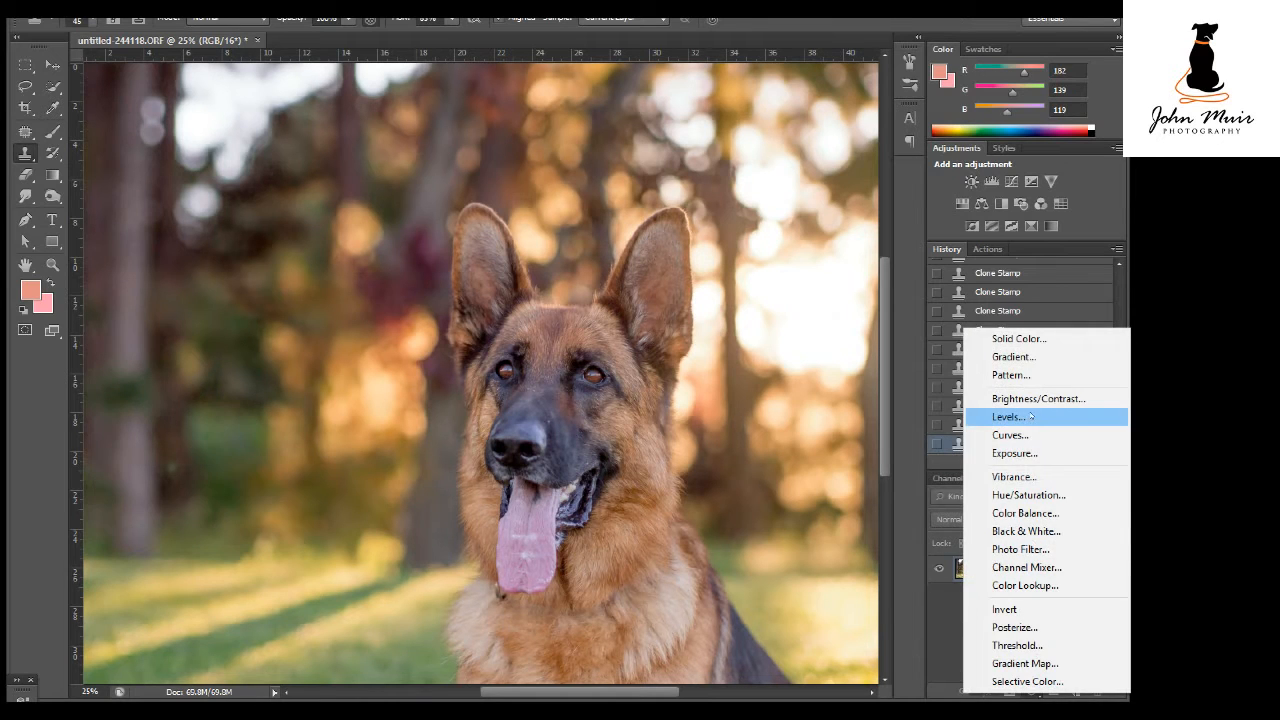
pyautogui.click(1034, 416)
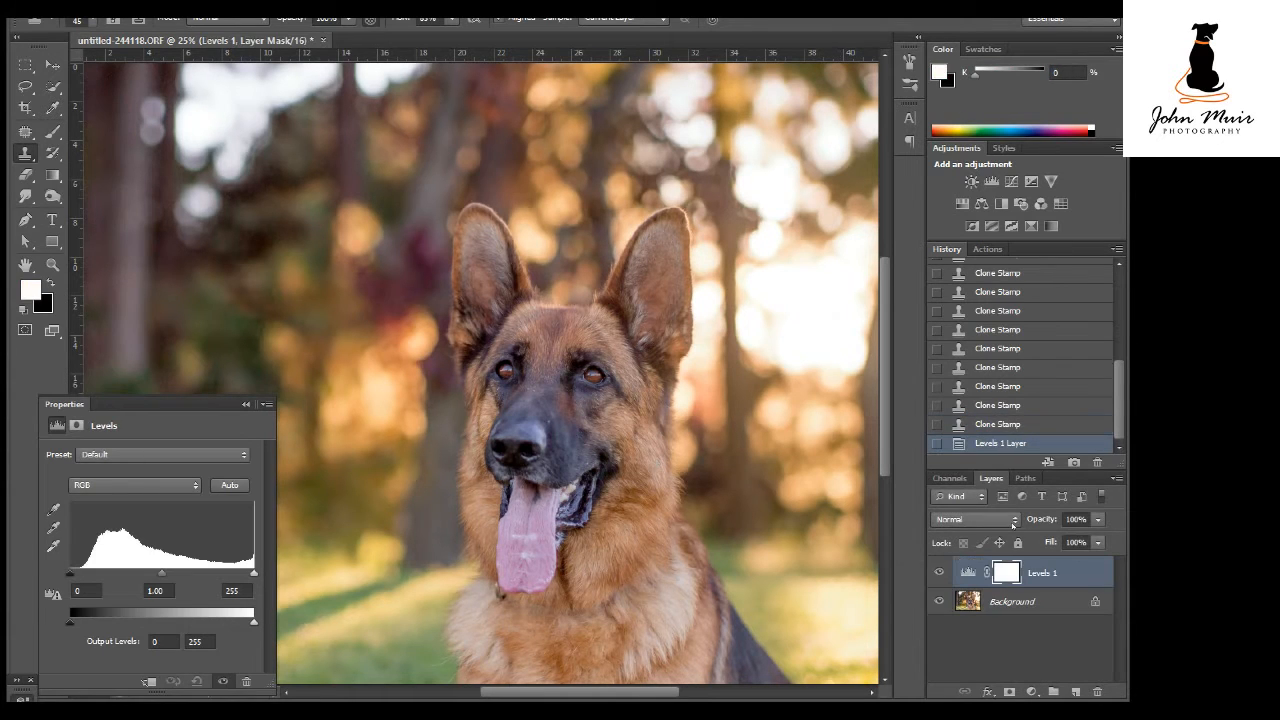
pyautogui.click(1012, 520)
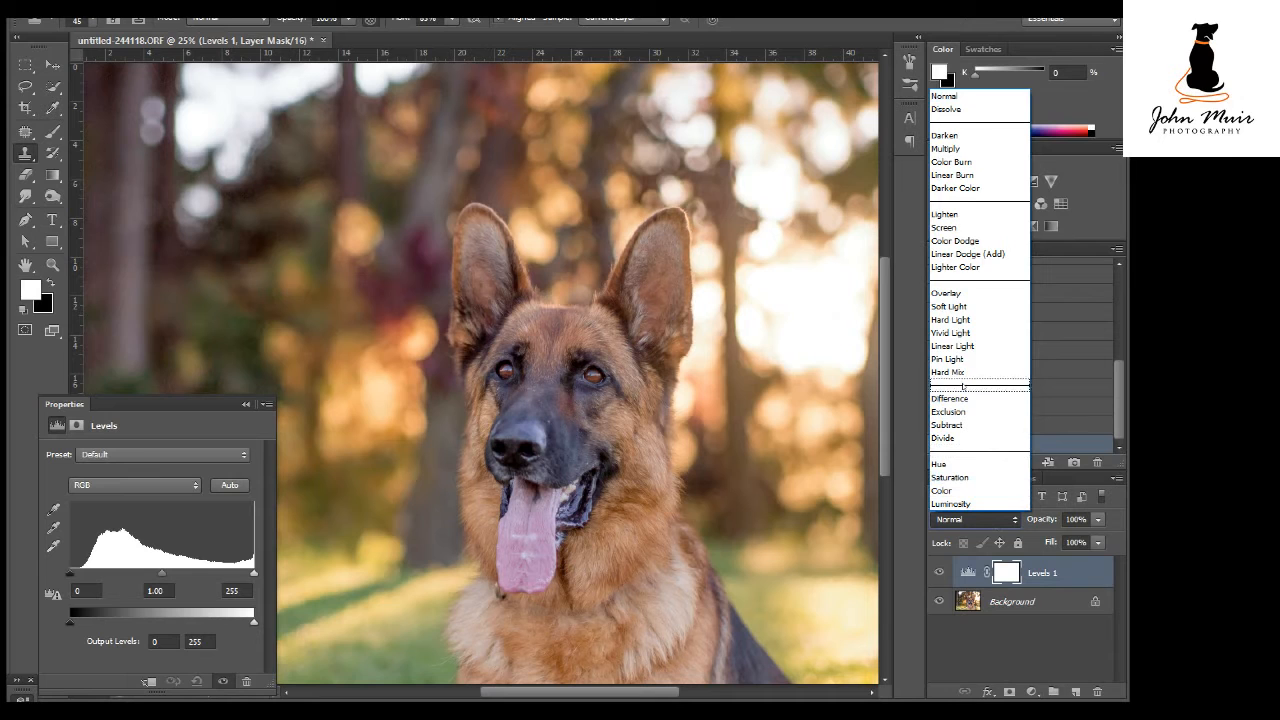
pyautogui.click(962, 307)
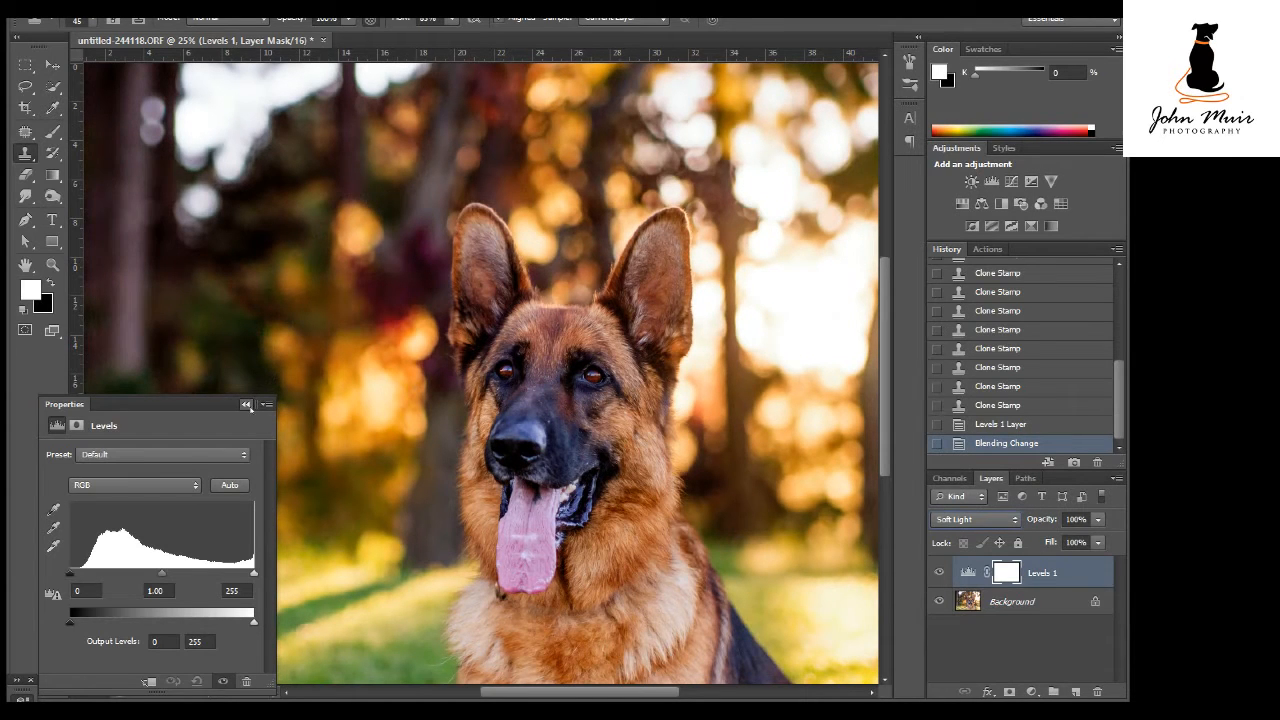
pyautogui.click(246, 404)
# Set the Soft Light Levels layer's opacity to 30% and compare the photo with the layer off and on
pyautogui.click(1075, 519)
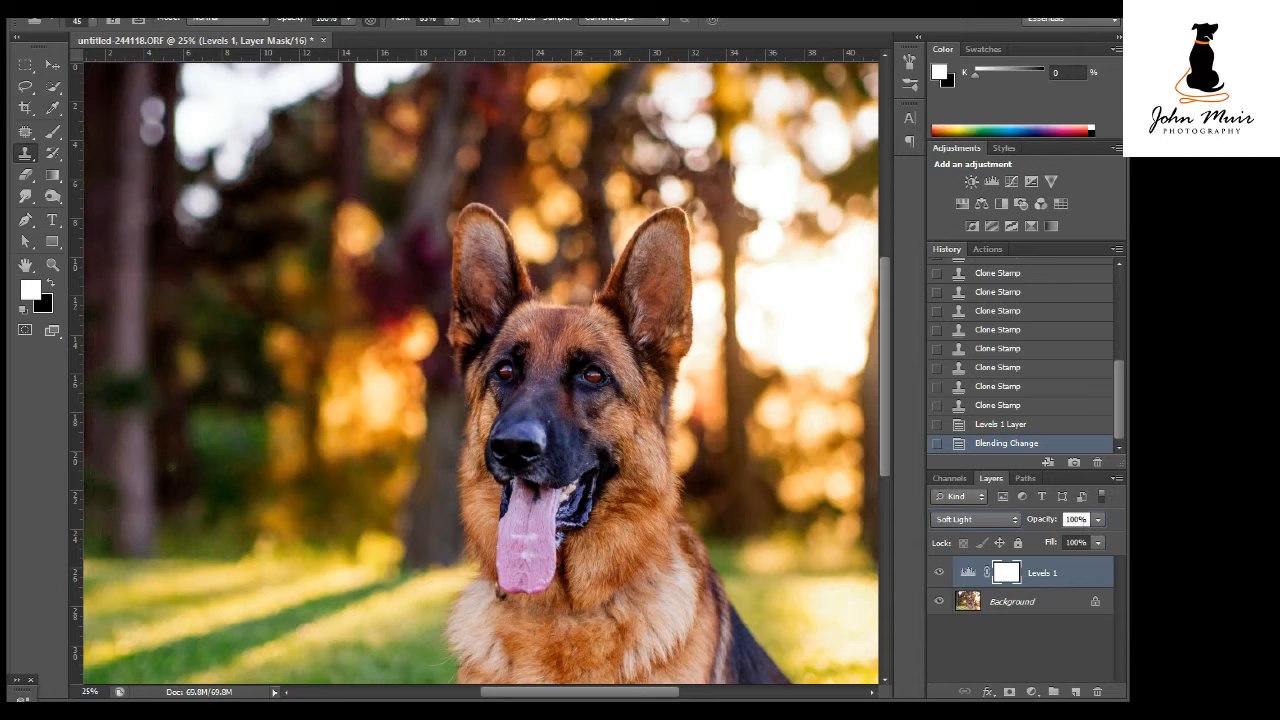
pyautogui.click(1075, 519)
pyautogui.write('30')
pyautogui.press('Return')
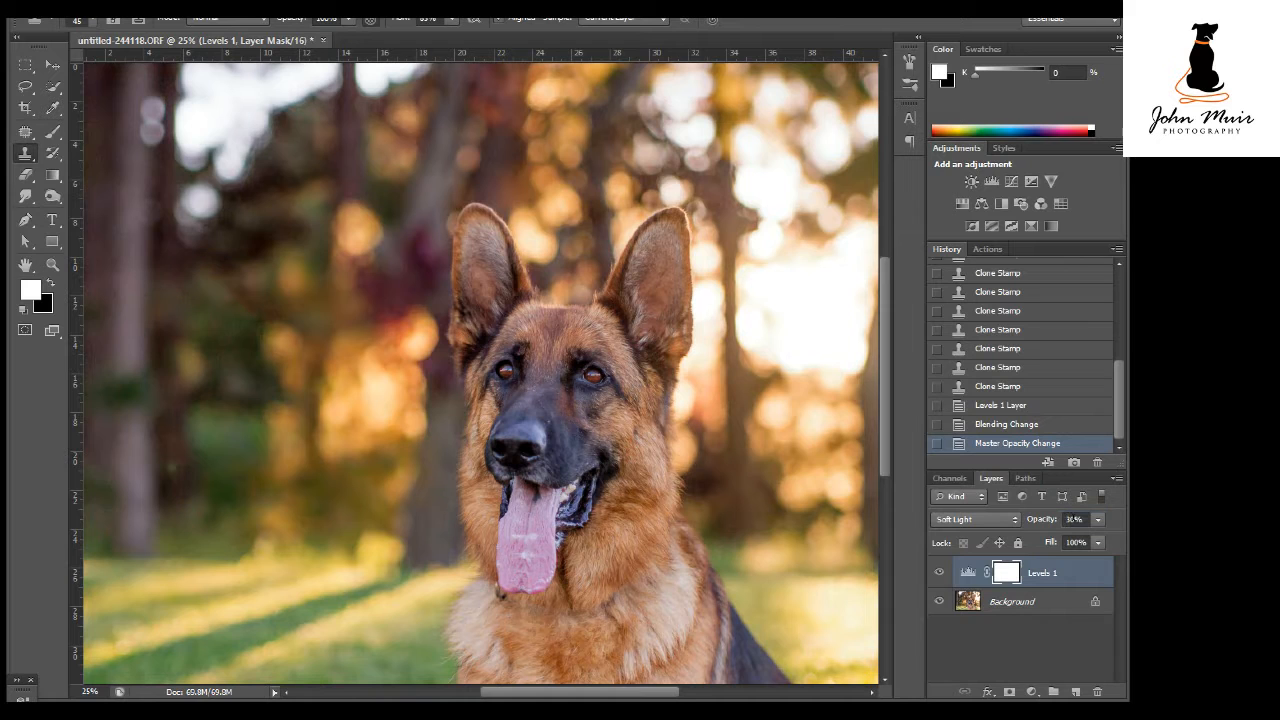
pyautogui.click(938, 572)
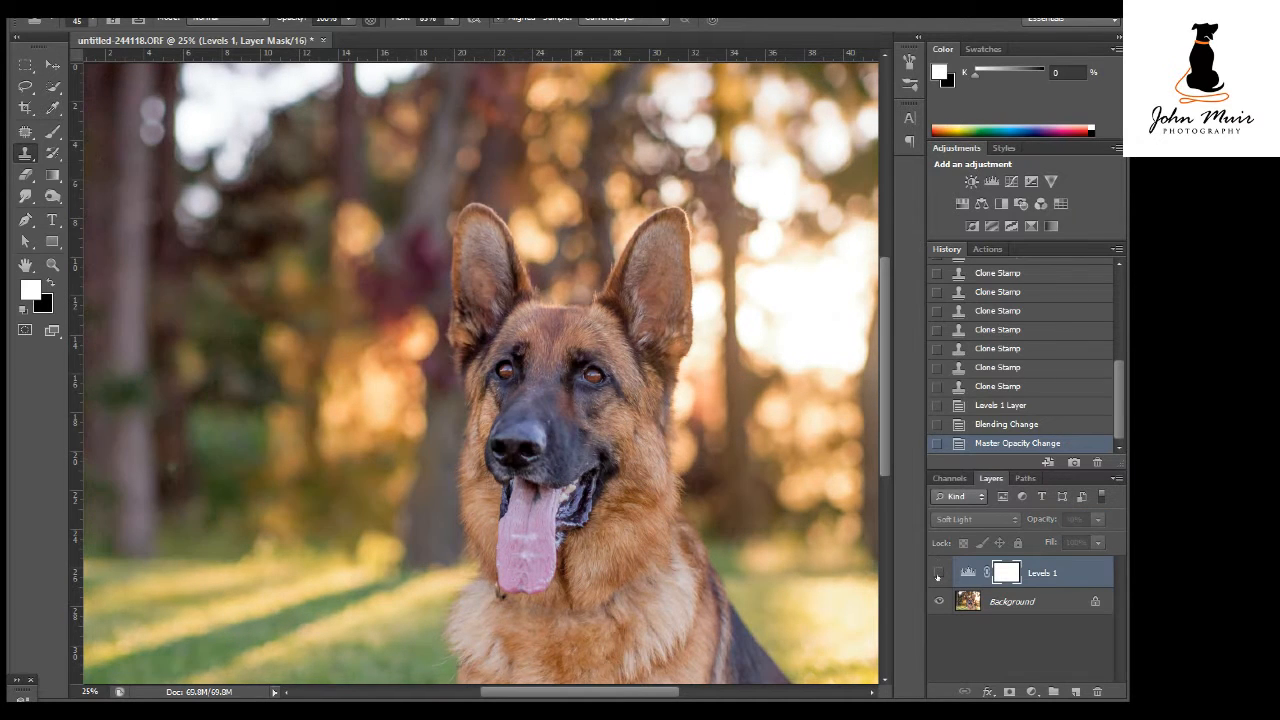
pyautogui.click(938, 573)
pyautogui.click(938, 573)
pyautogui.click(938, 573)
pyautogui.click(938, 573)
# Set the Soft Light Levels layer's opacity to 25%
pyautogui.click(1080, 519)
pyautogui.moveTo(1083, 519); pyautogui.dragTo(1047, 527)
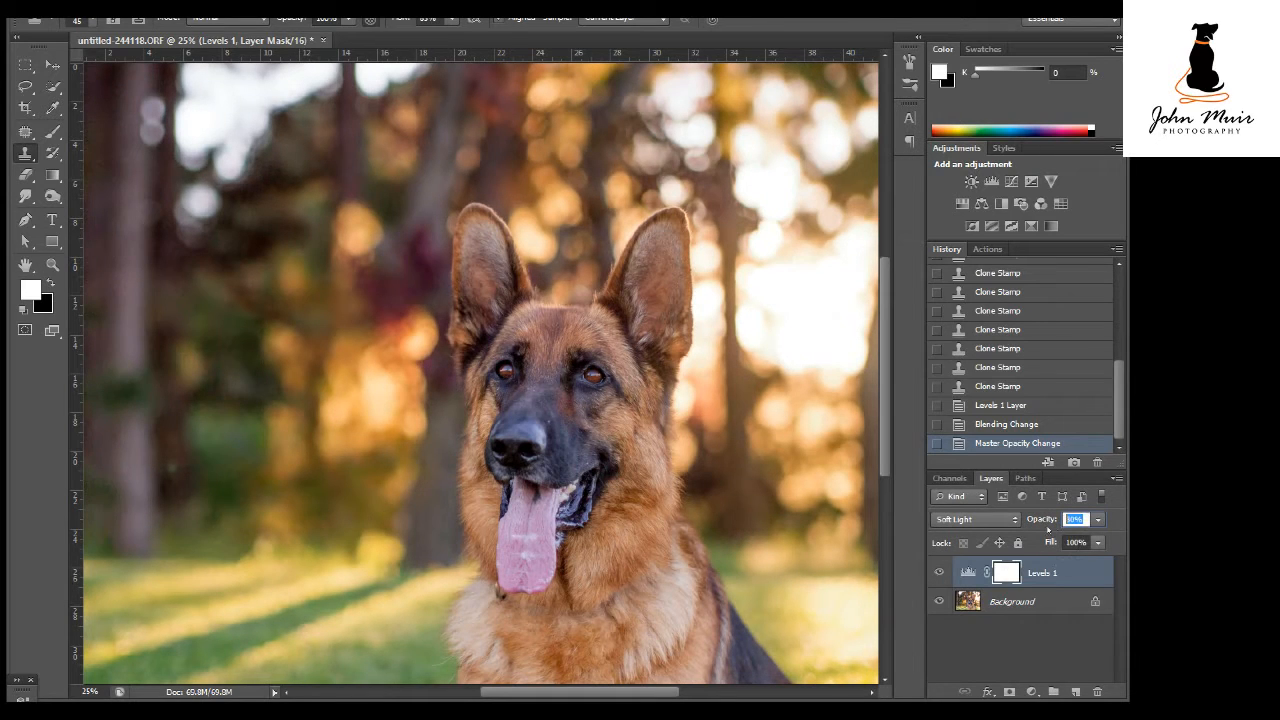
pyautogui.write('25')
pyautogui.press('Return')
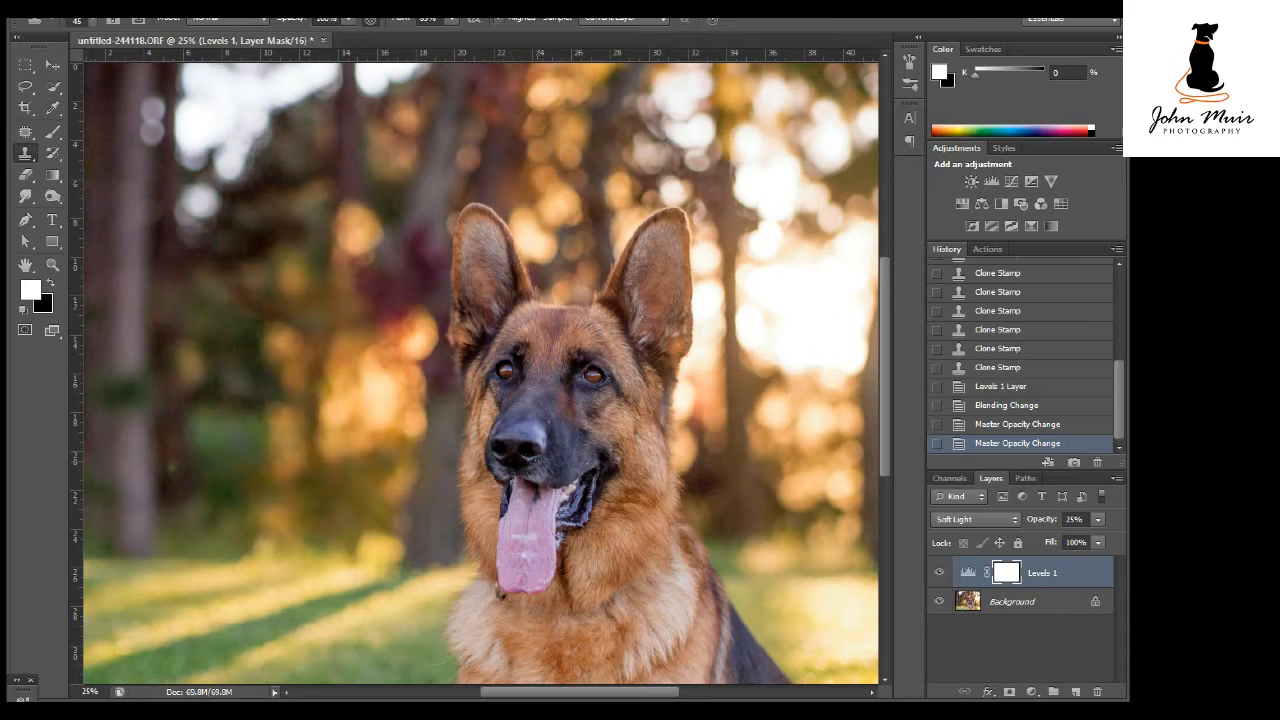
# Add a second Levels layer with input levels 10, 0.76 and 245 and an output black level of 10
pyautogui.hotkey('ctrl', '-')
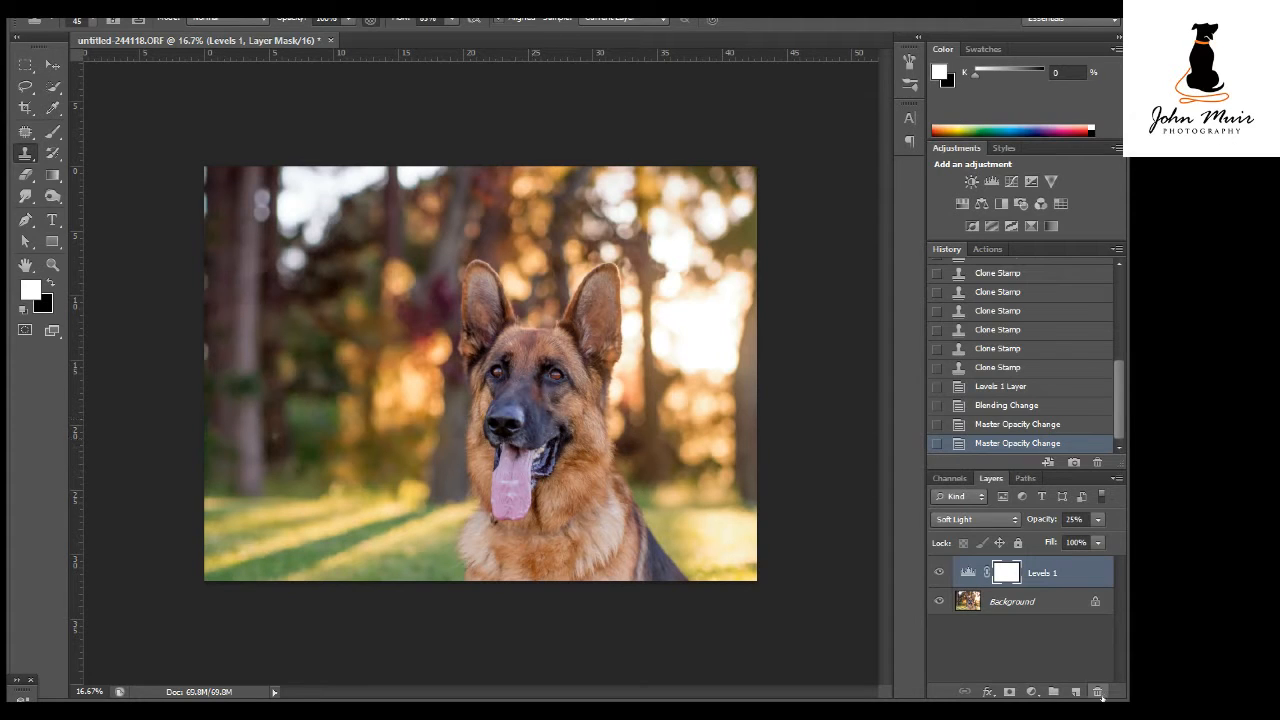
pyautogui.click(1031, 692)
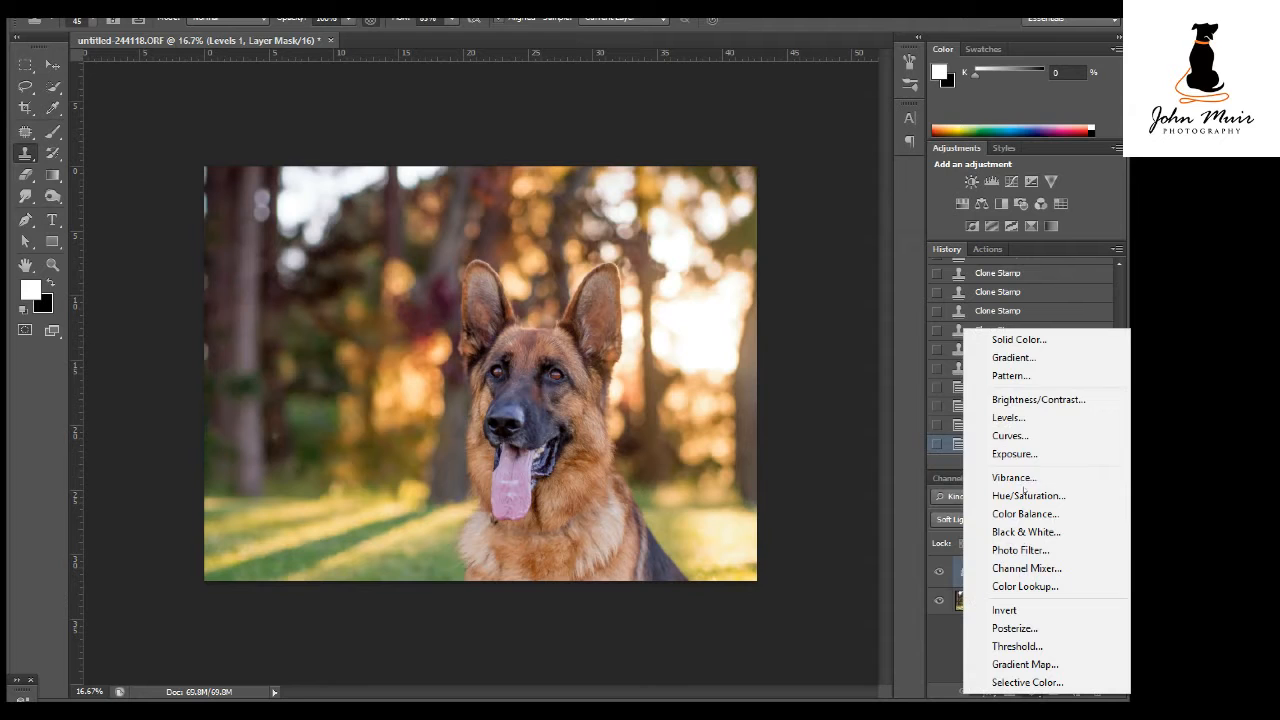
pyautogui.click(1030, 418)
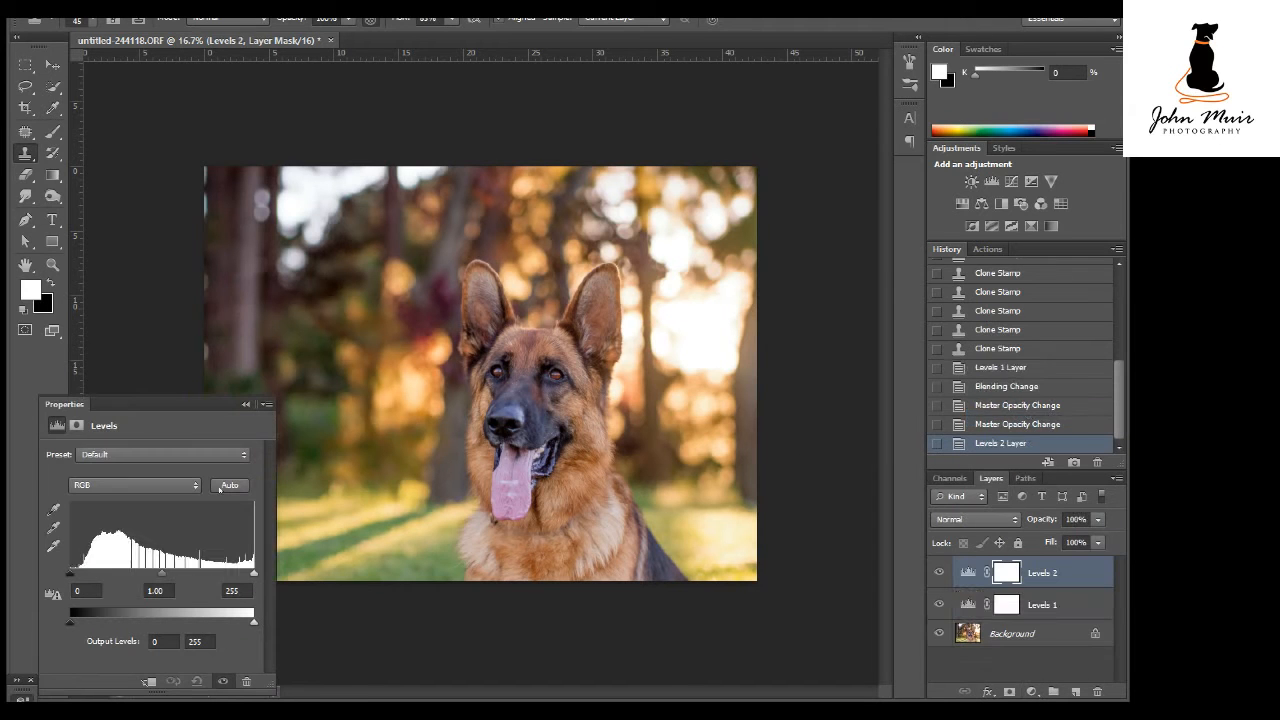
pyautogui.moveTo(162, 573); pyautogui.dragTo(247, 574)
pyautogui.moveTo(70, 573); pyautogui.dragTo(76, 573)
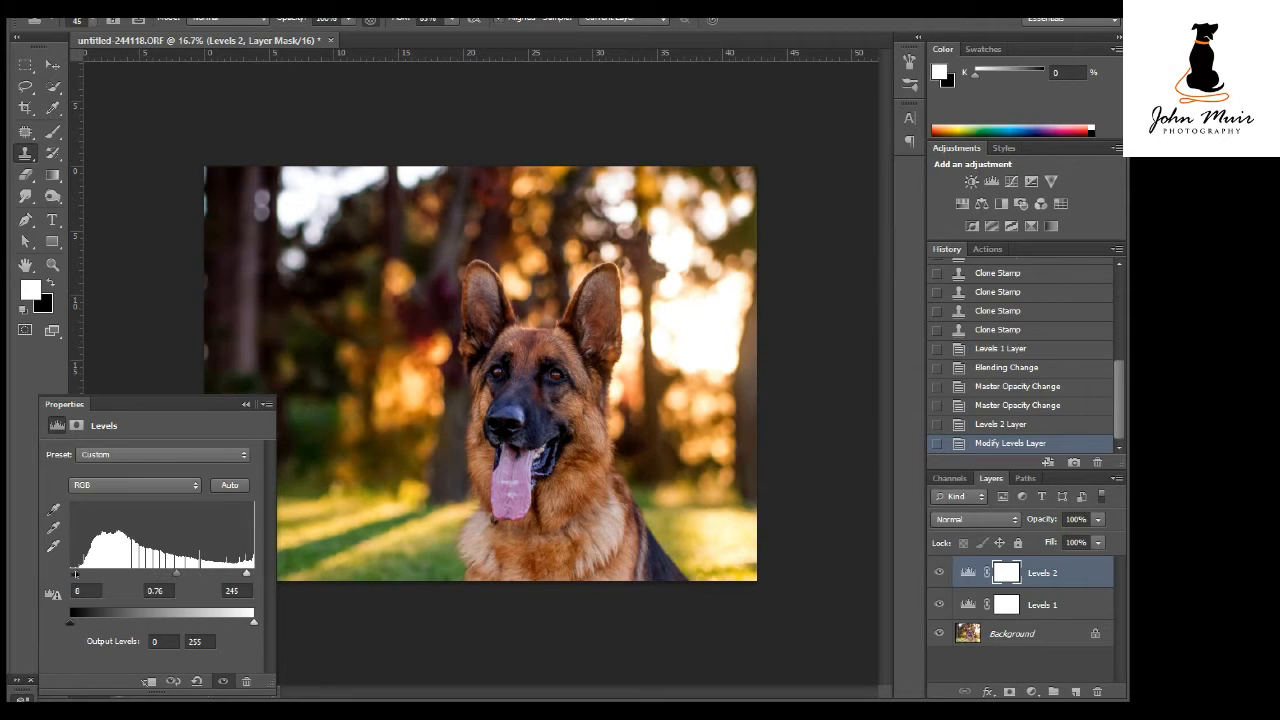
pyautogui.moveTo(76, 573); pyautogui.dragTo(78, 574)
pyautogui.doubleClick(157, 641)
pyautogui.write('10')
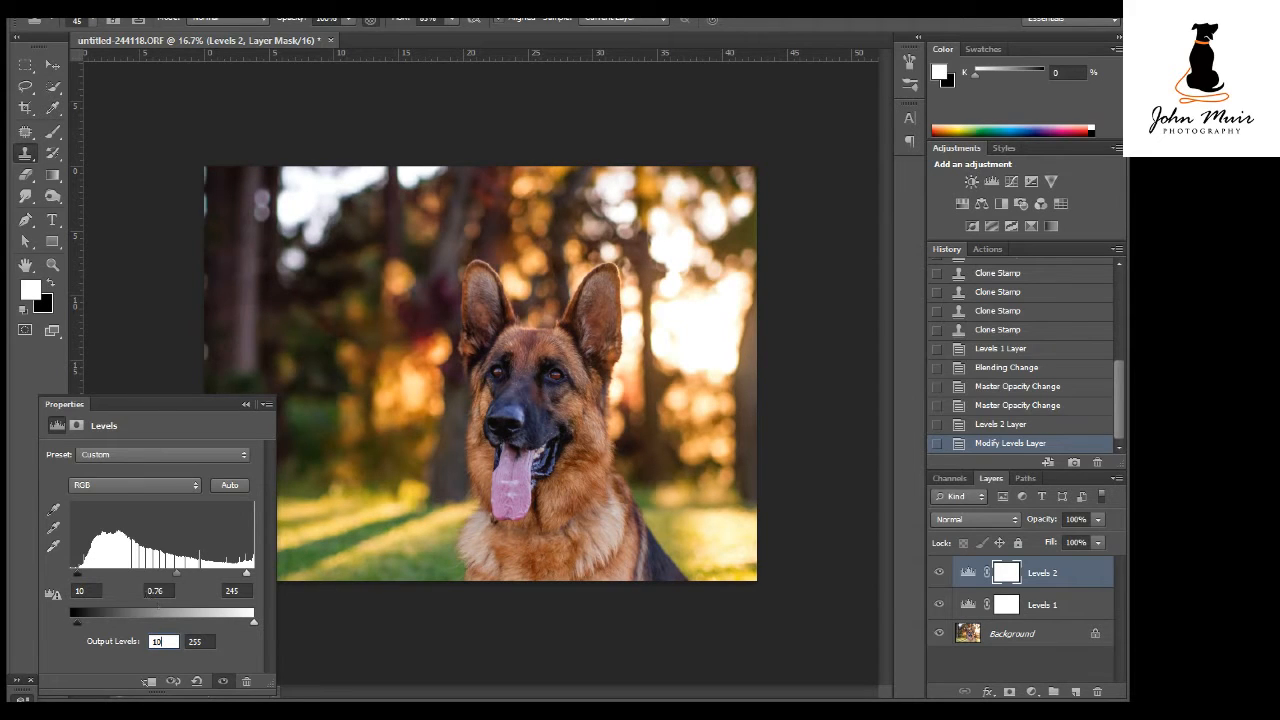
# Target the second Levels layer's mask and make black the foreground colour
pyautogui.click(1008, 573)
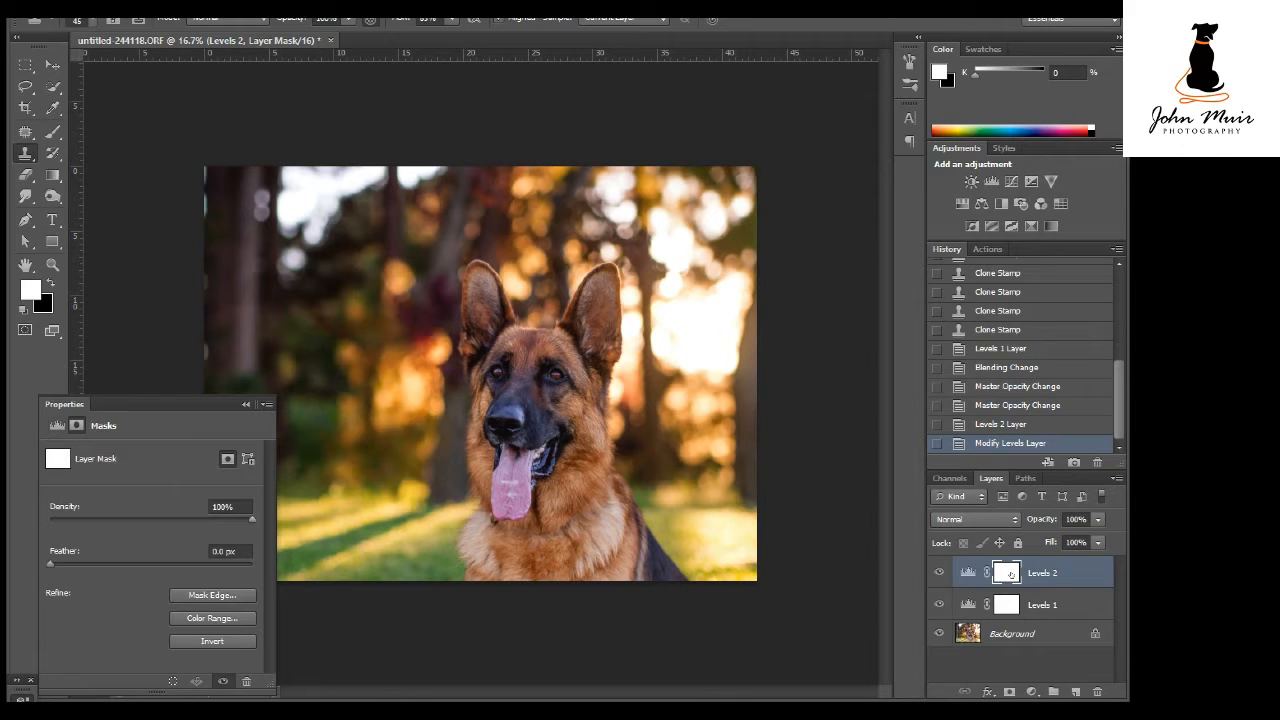
pyautogui.click(245, 406)
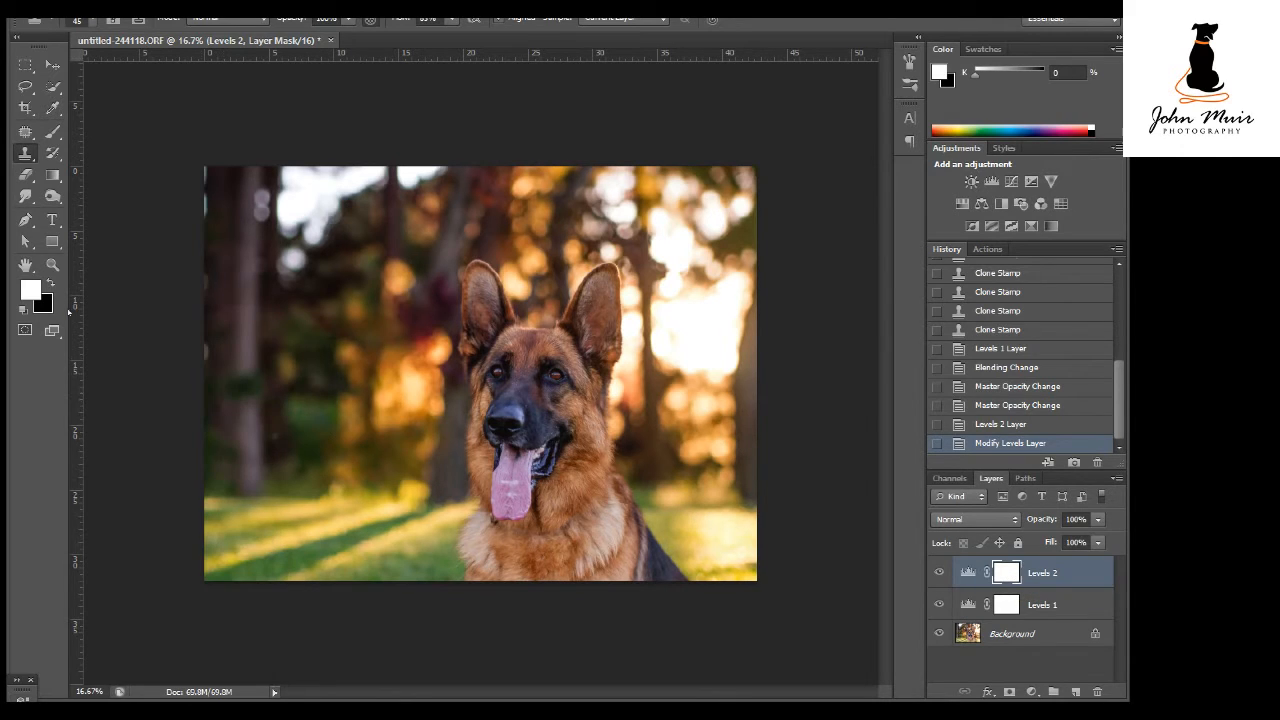
pyautogui.click(48, 285)
pyautogui.click(88, 19)
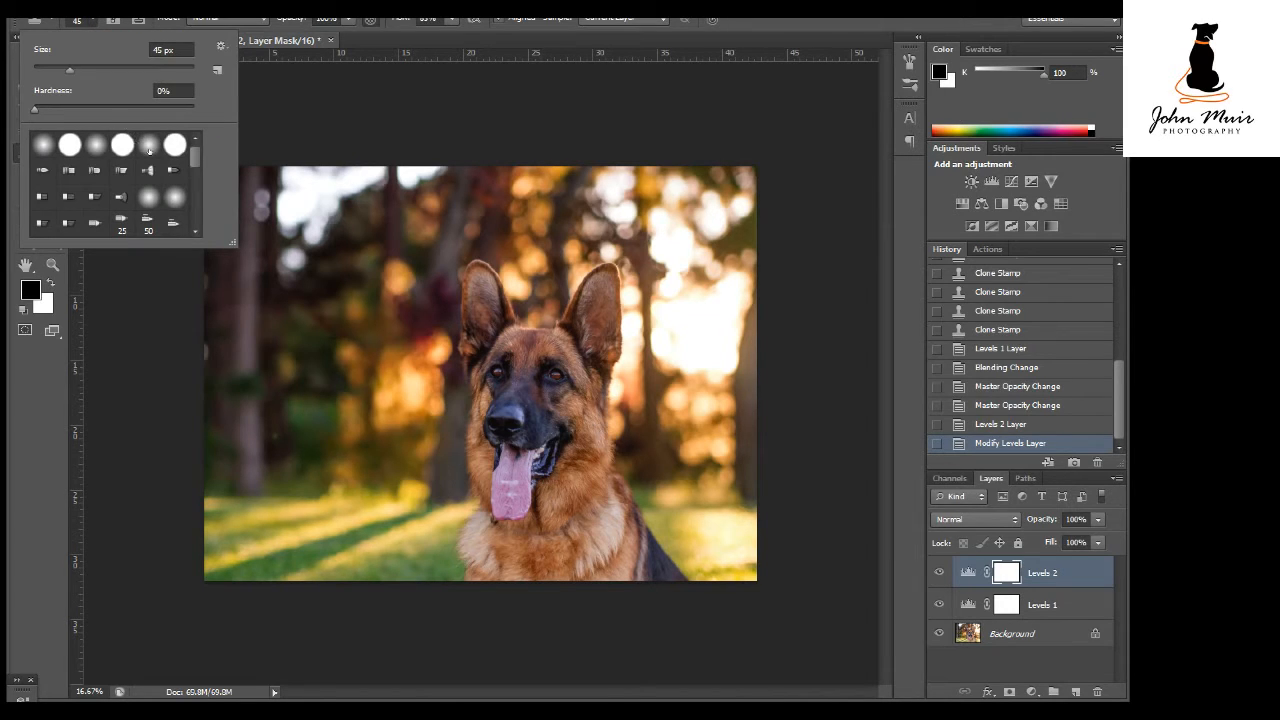
pyautogui.click(149, 147)
pyautogui.moveTo(68, 71); pyautogui.dragTo(123, 70)
pyautogui.press('BackSpace')
pyautogui.write('1')
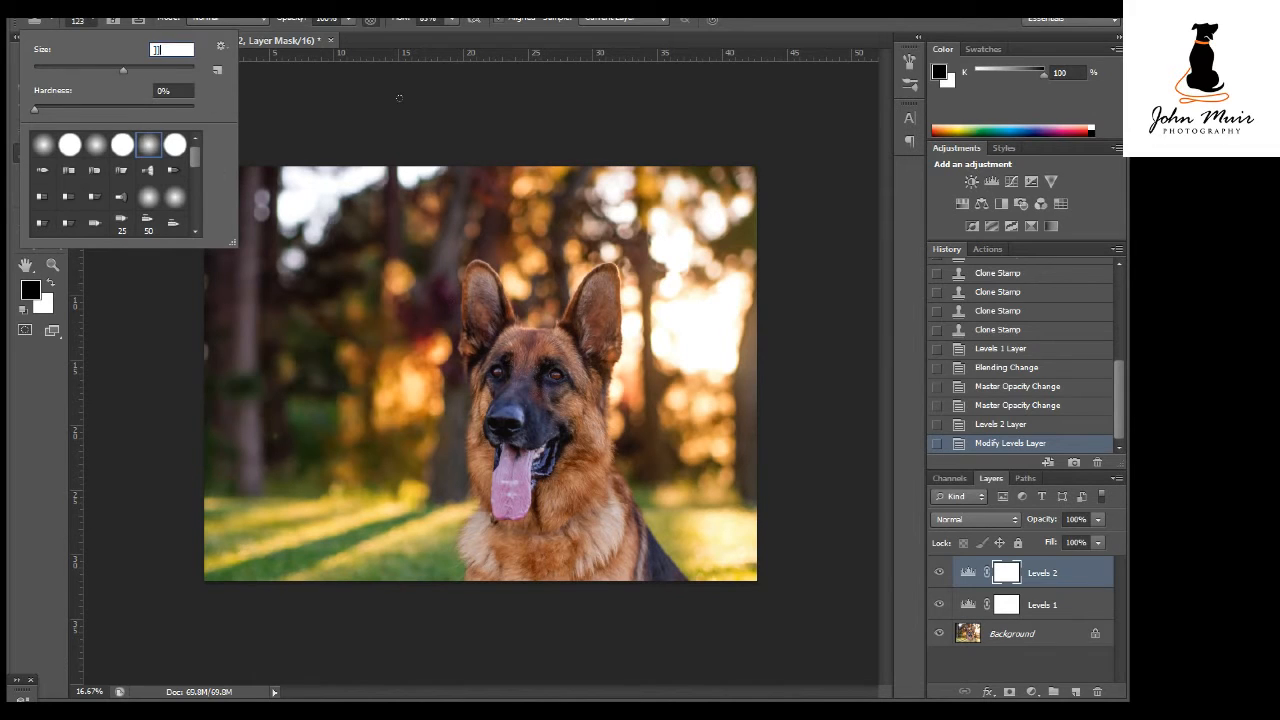
pyautogui.press('Return')
pyautogui.click(570, 266)
pyautogui.press('Escape')
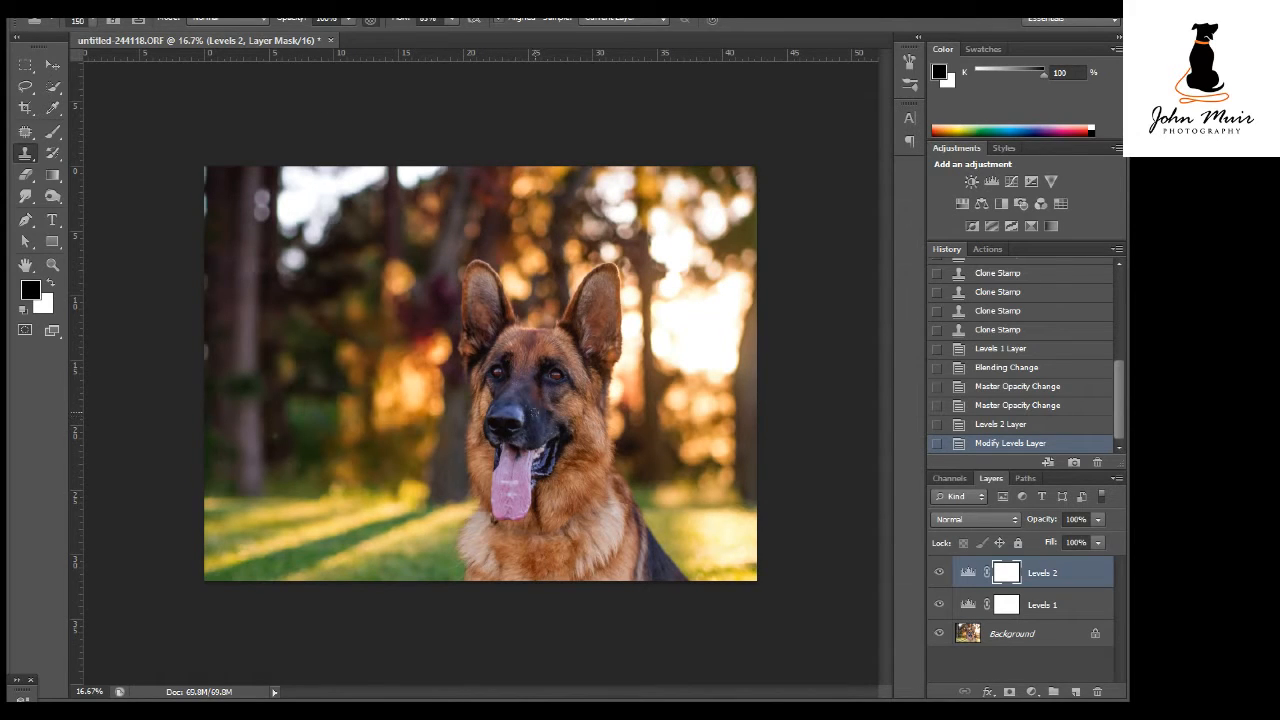
pyautogui.press(']')
pyautogui.press(']')
pyautogui.press(']')
pyautogui.press(']')
pyautogui.press(']')
pyautogui.press(']')
pyautogui.press(']')
pyautogui.press(']')
pyautogui.press(']')
pyautogui.press(']')
pyautogui.press(']')
pyautogui.press(']')
pyautogui.press(']')
pyautogui.press(']')
pyautogui.press(']')
pyautogui.press(']')
pyautogui.press(']')
pyautogui.click(594, 355)
pyautogui.click(580, 266)
# Paint black over the dog on the second Levels layer's mask using the Brush tool at 2100 px
pyautogui.click(53, 131)
pyautogui.press(']')
pyautogui.press(']')
pyautogui.press(']')
pyautogui.press(']')
pyautogui.press(']')
pyautogui.press(']')
pyautogui.press(']')
pyautogui.press(']')
pyautogui.press(']')
pyautogui.press(']')
pyautogui.press(']')
pyautogui.press(']')
pyautogui.press(']')
pyautogui.press(']')
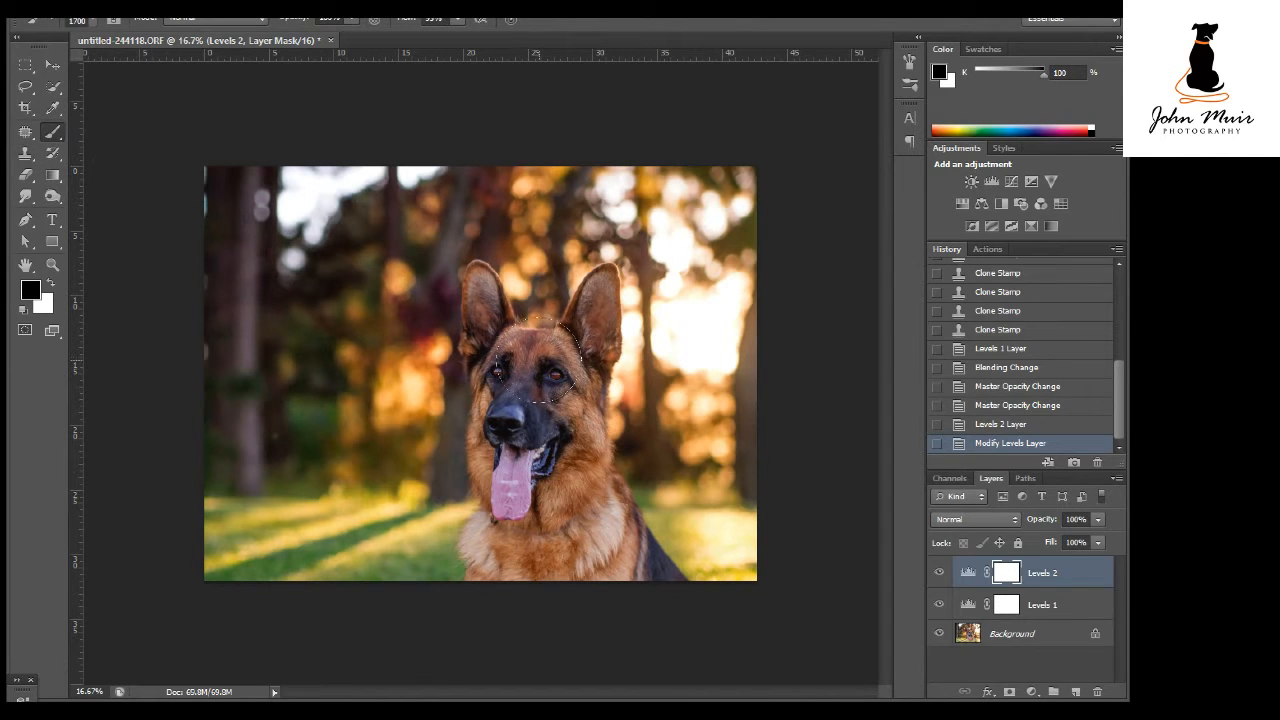
pyautogui.press(']')
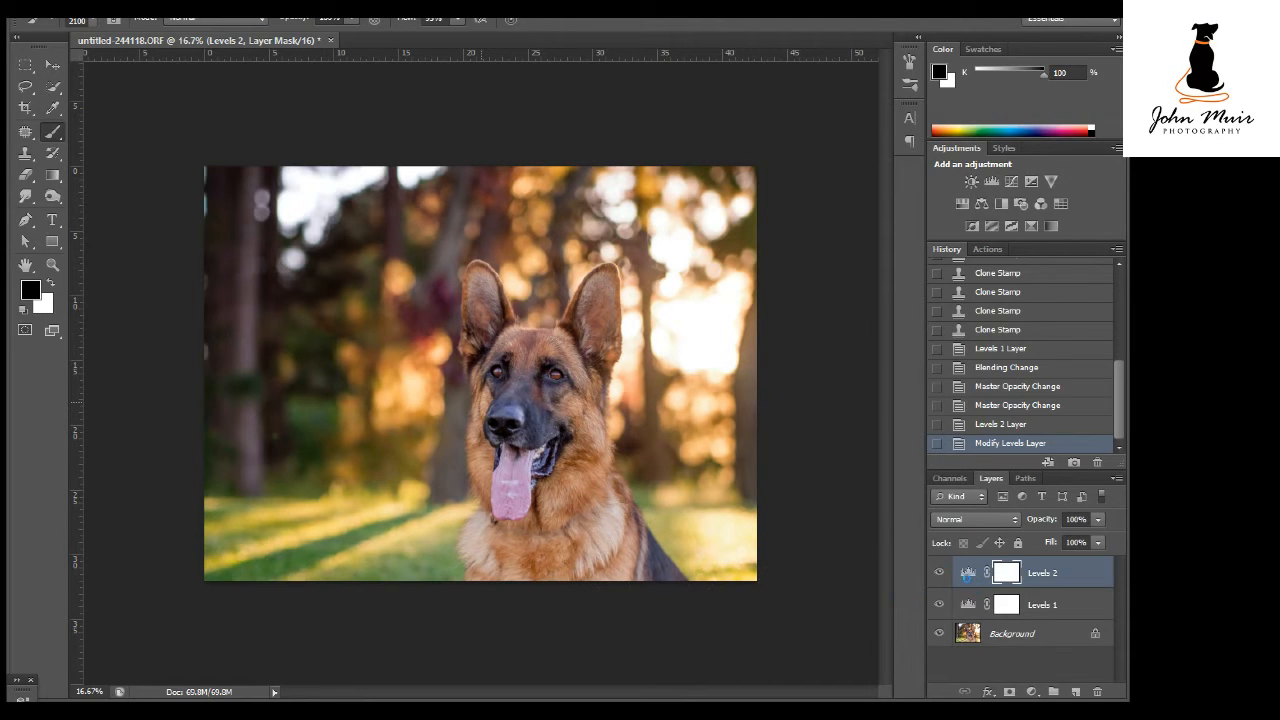
pyautogui.click(565, 430)
pyautogui.click(661, 482)
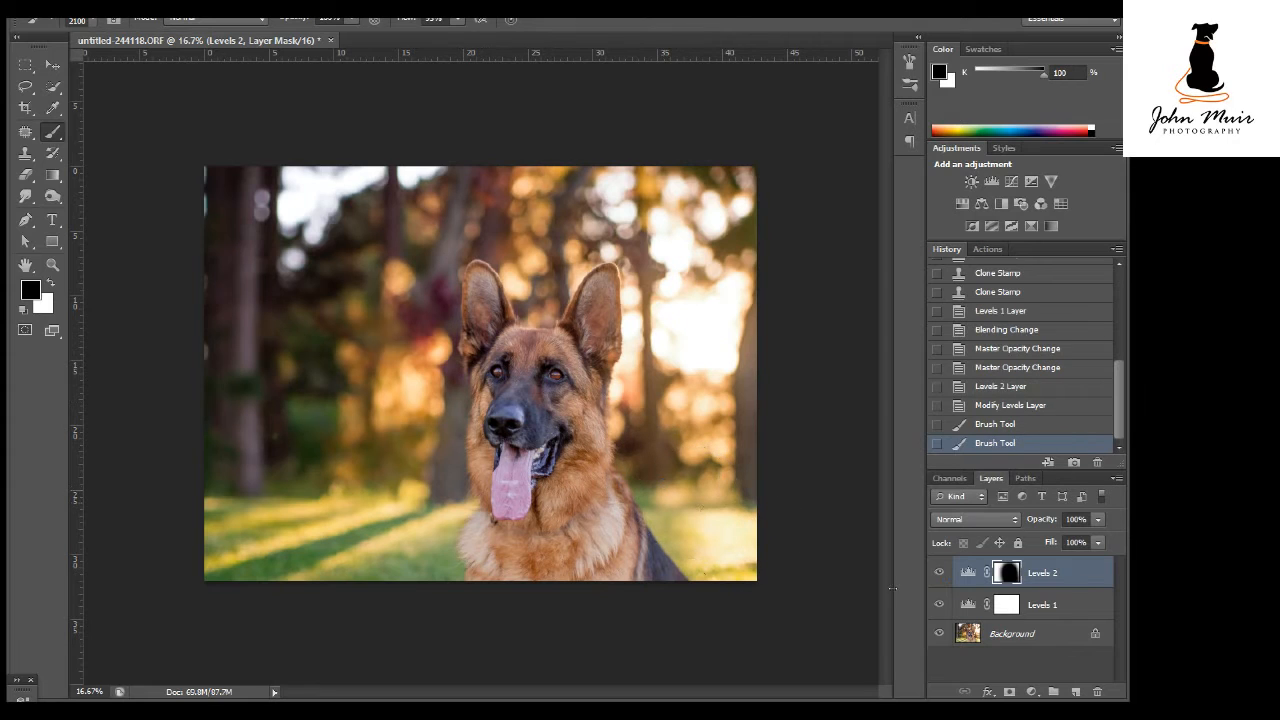
# Compare the photo with the second Levels layer hidden and shown, and make white the foreground colour
pyautogui.click(939, 574)
pyautogui.click(939, 574)
pyautogui.click(939, 574)
pyautogui.click(939, 574)
pyautogui.press('x')
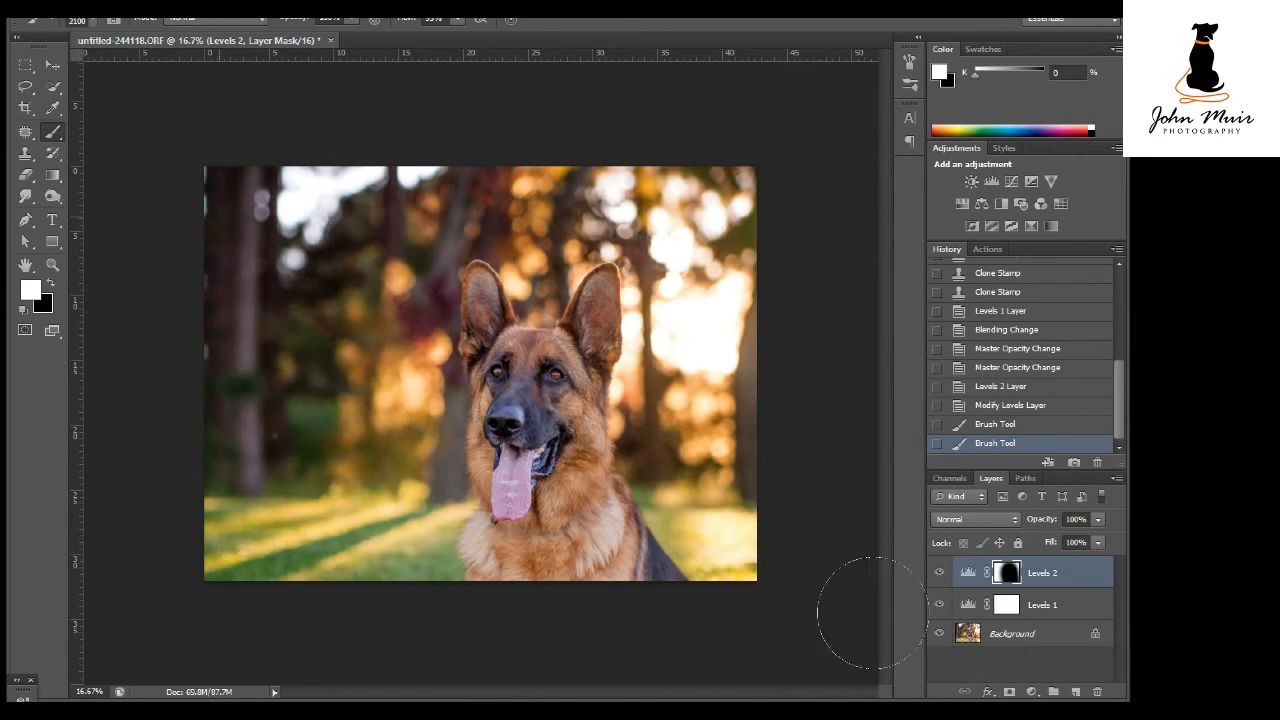
# Reopen the second Levels layer's settings and set its midtone input level to 0.65
pyautogui.click(967, 573)
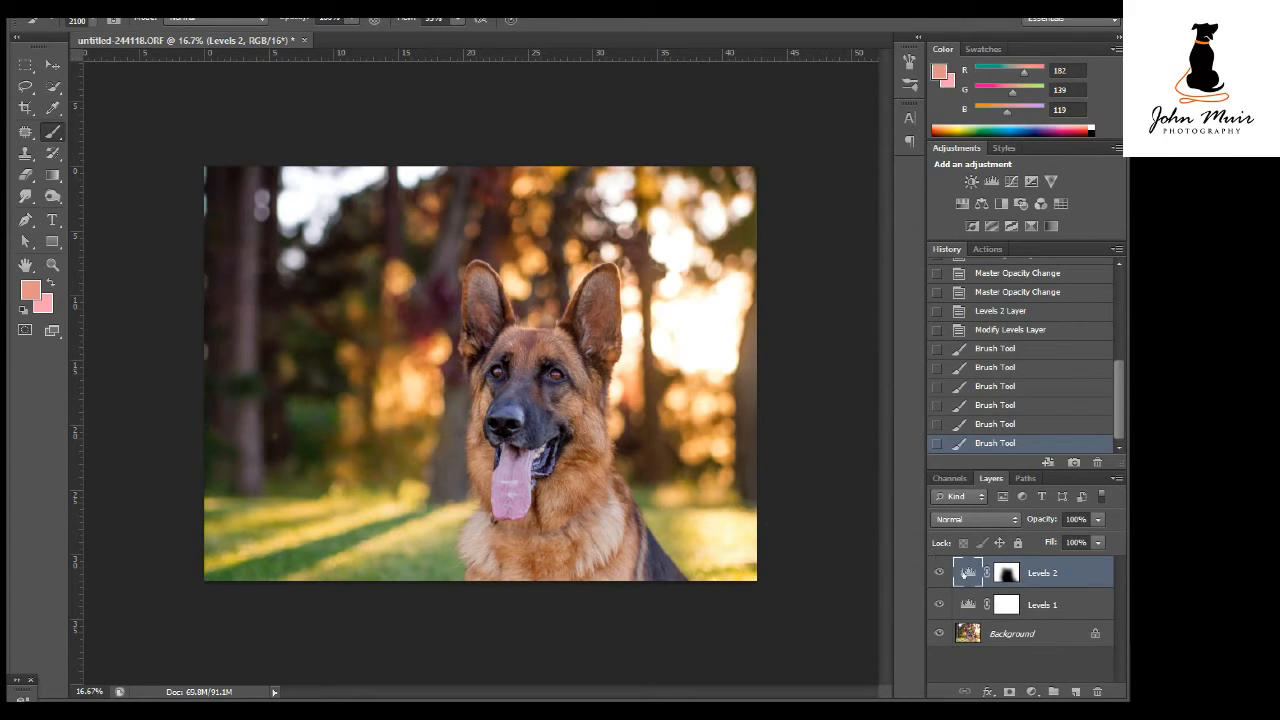
pyautogui.doubleClick(963, 573)
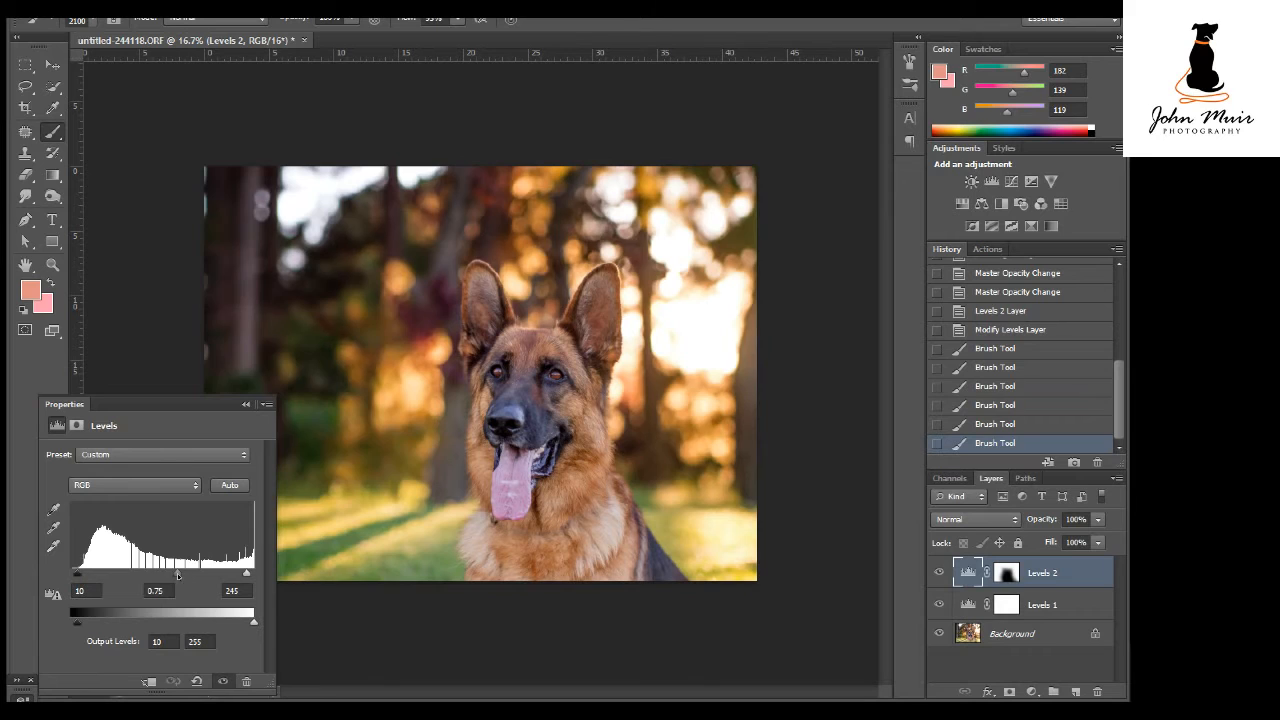
pyautogui.moveTo(178, 573); pyautogui.dragTo(191, 574)
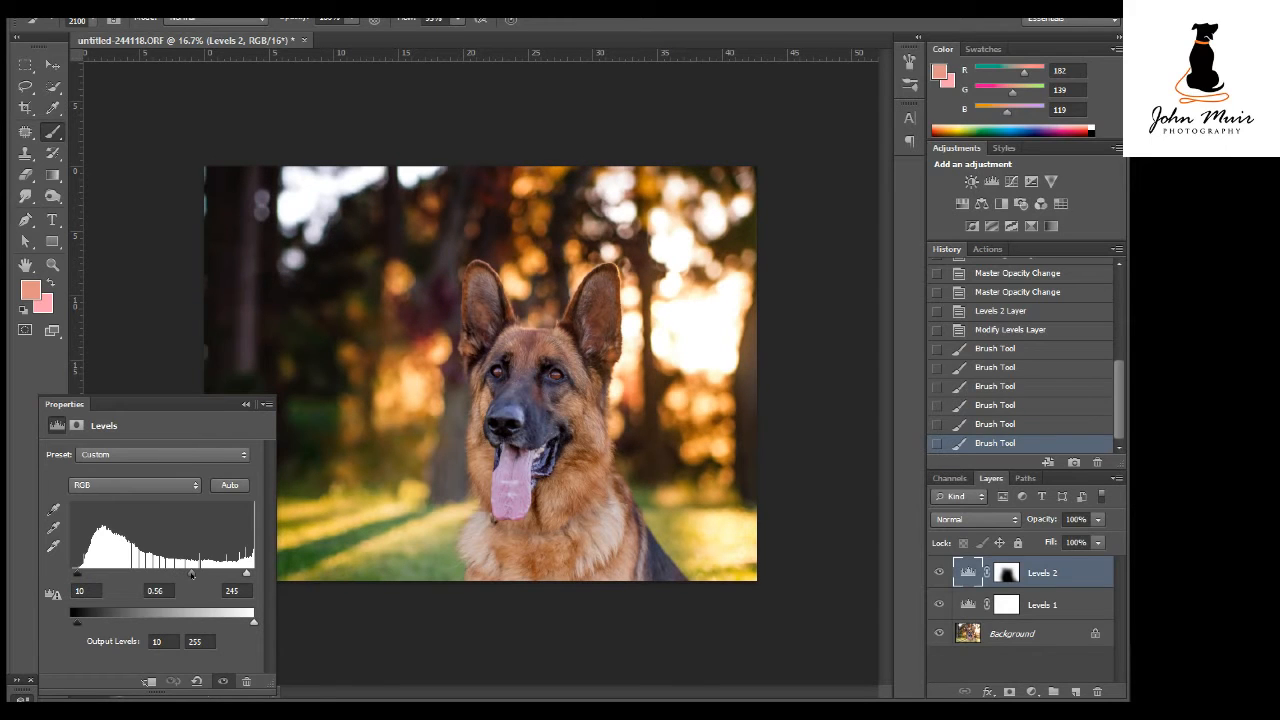
pyautogui.moveTo(191, 574); pyautogui.dragTo(187, 574)
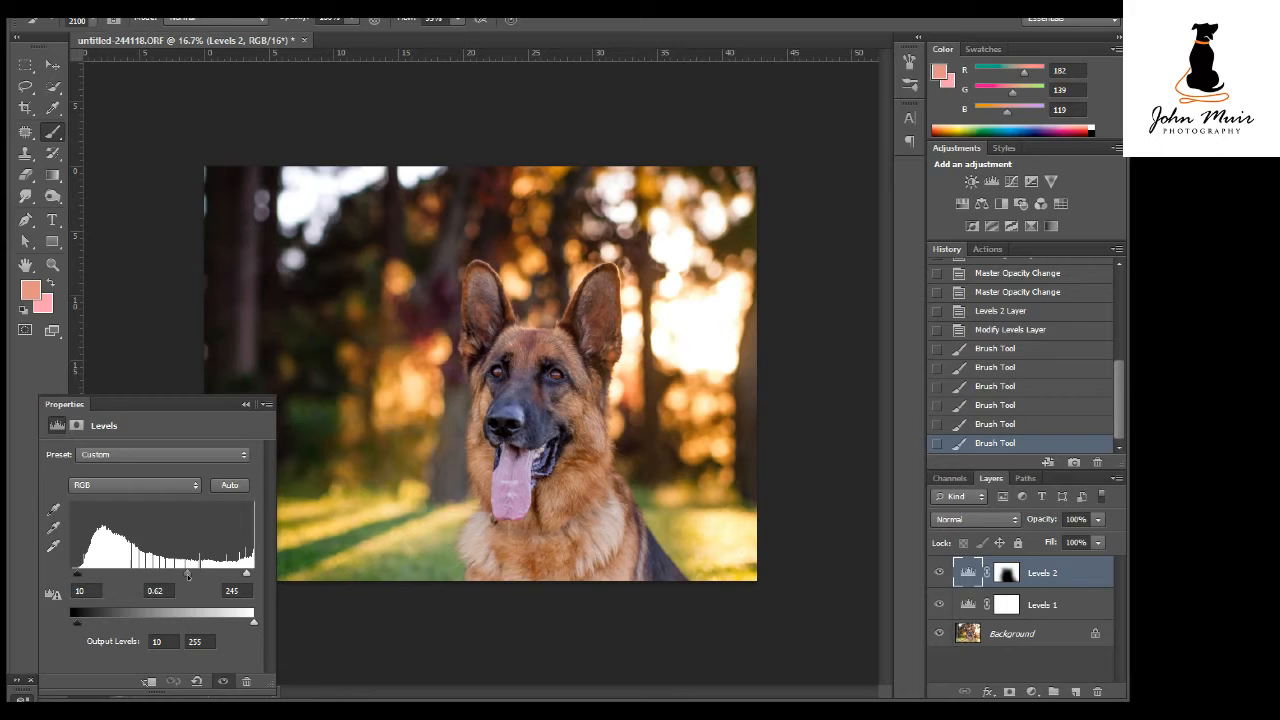
pyautogui.moveTo(186, 576); pyautogui.dragTo(185, 576)
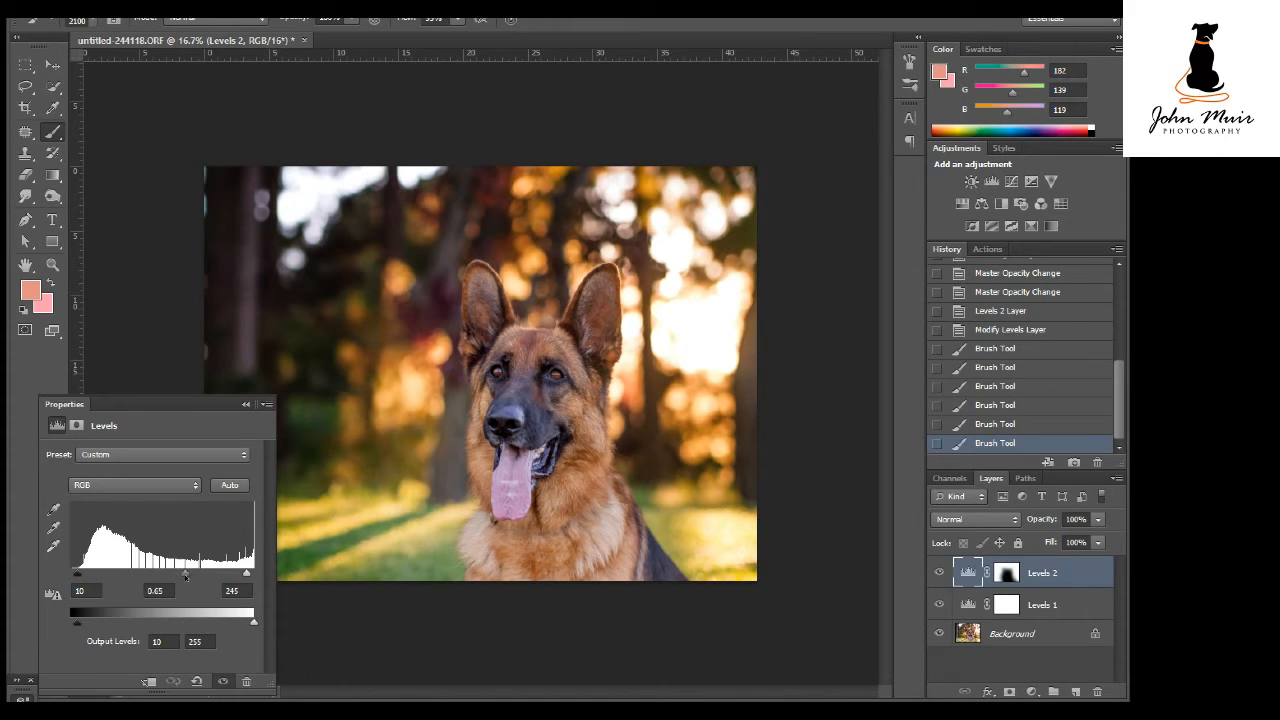
pyautogui.click(245, 405)
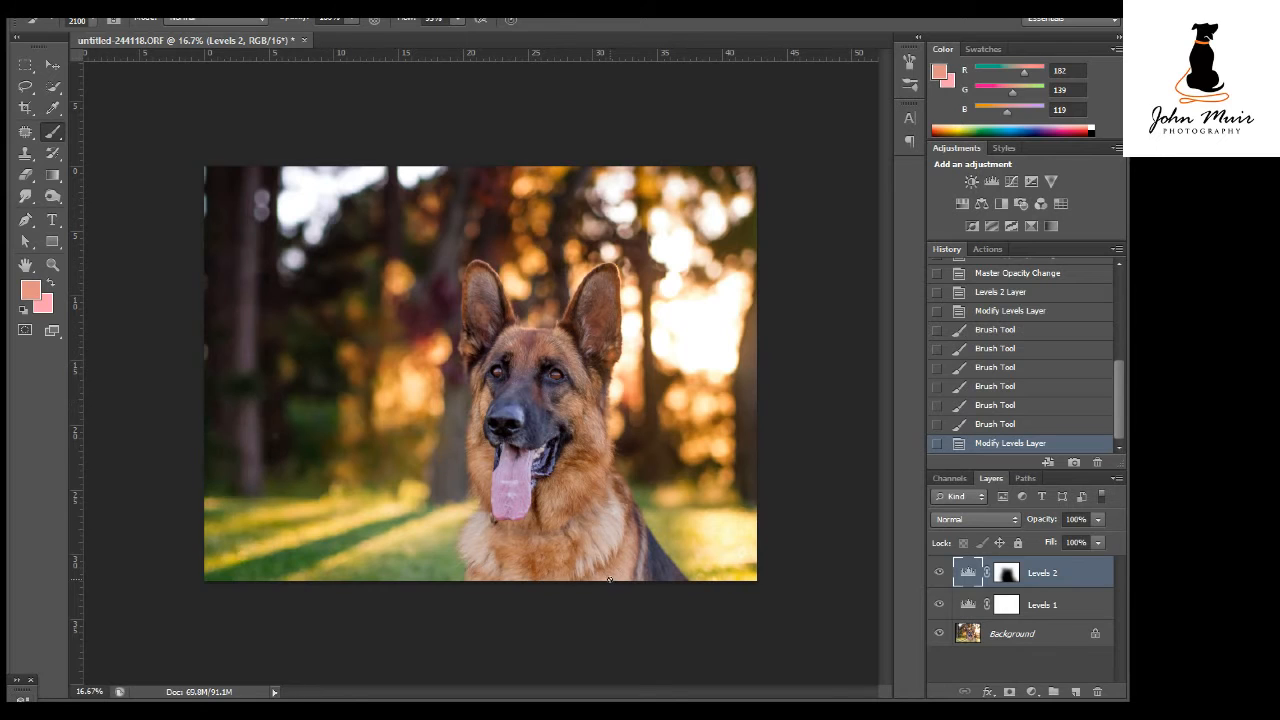
# Add a Vibrance adjustment layer with vibrance slightly above +28 and a very small saturation increase
pyautogui.click(1030, 692)
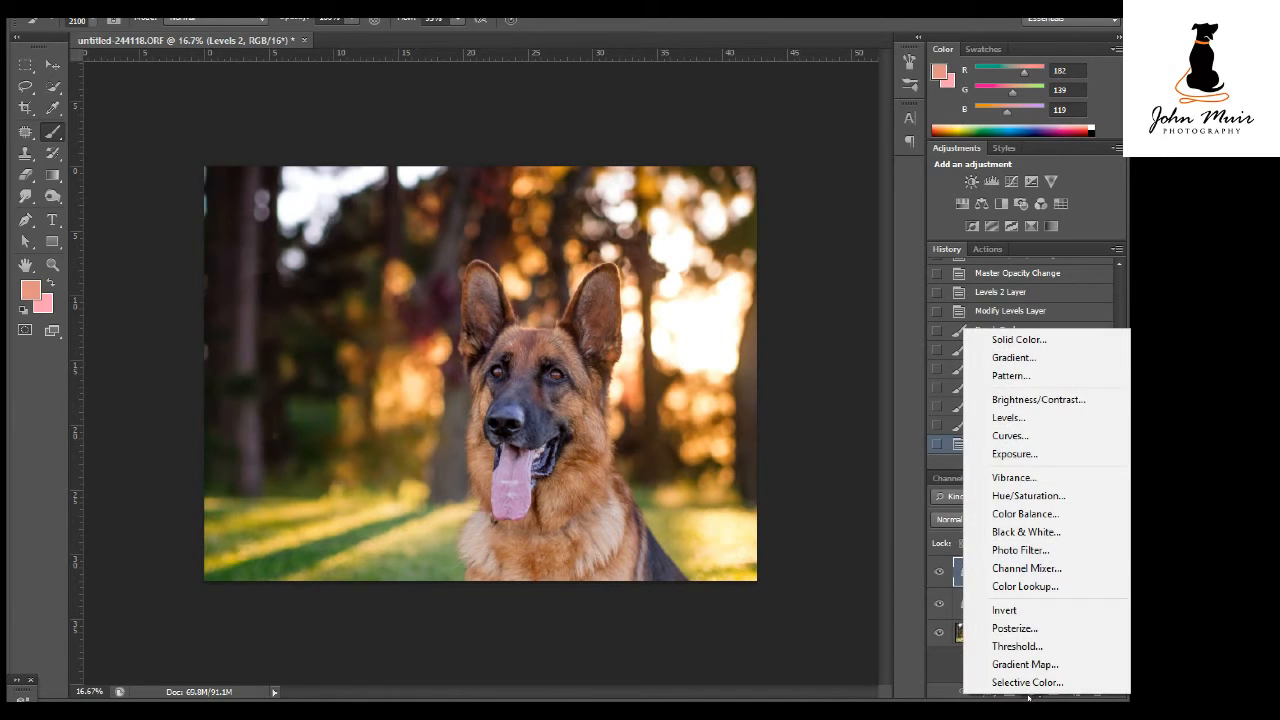
pyautogui.click(1013, 479)
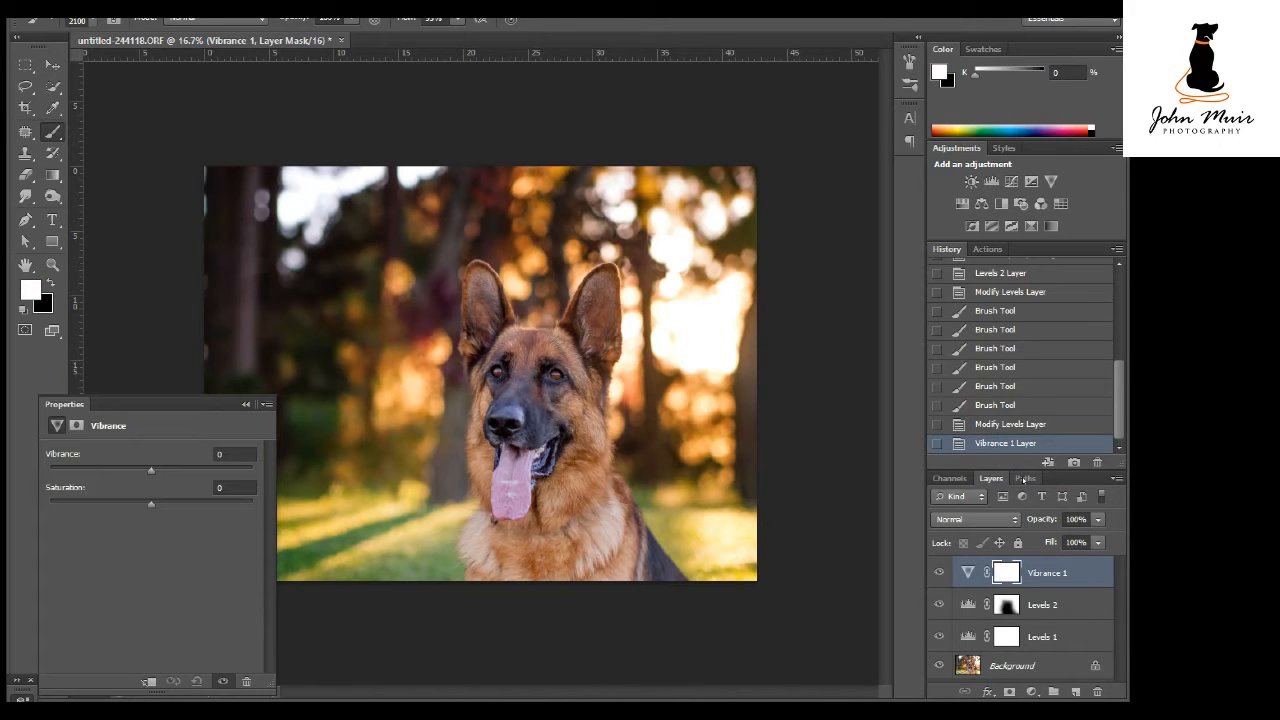
pyautogui.moveTo(151, 470); pyautogui.dragTo(169, 472)
pyautogui.moveTo(169, 471); pyautogui.dragTo(179, 471)
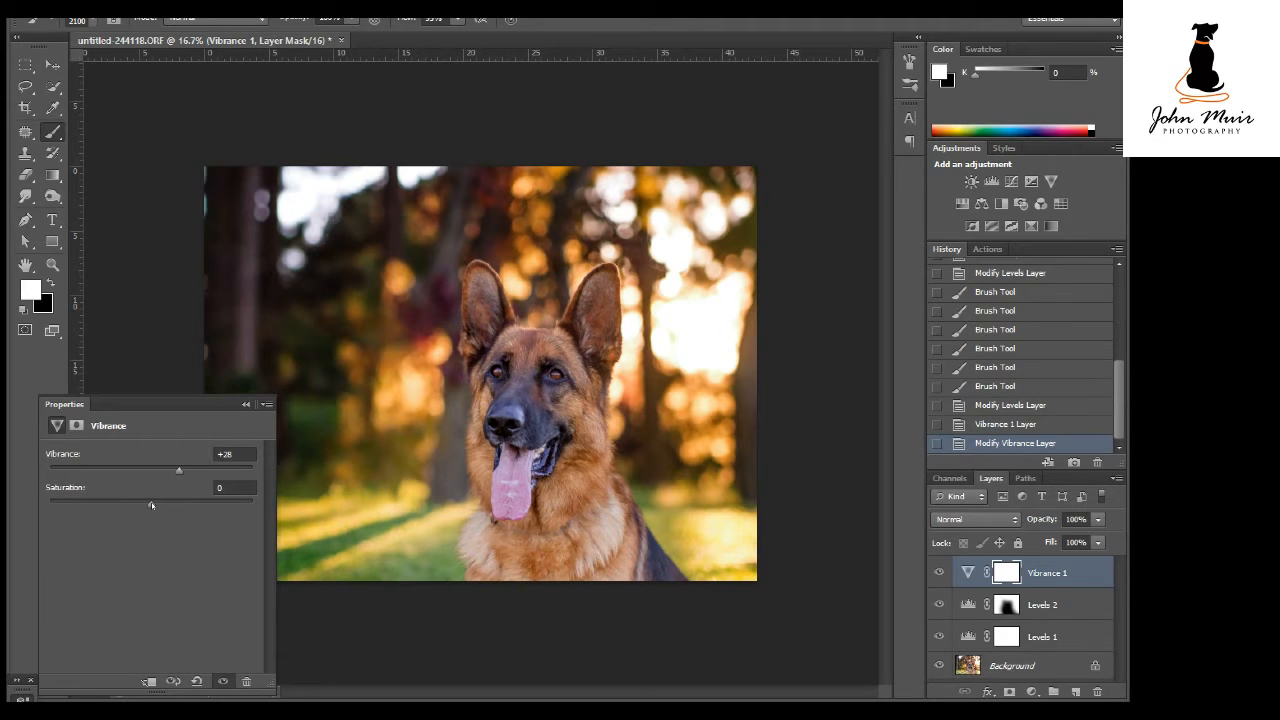
pyautogui.moveTo(151, 505); pyautogui.dragTo(156, 505)
pyautogui.moveTo(179, 470); pyautogui.dragTo(182, 472)
pyautogui.click(245, 404)
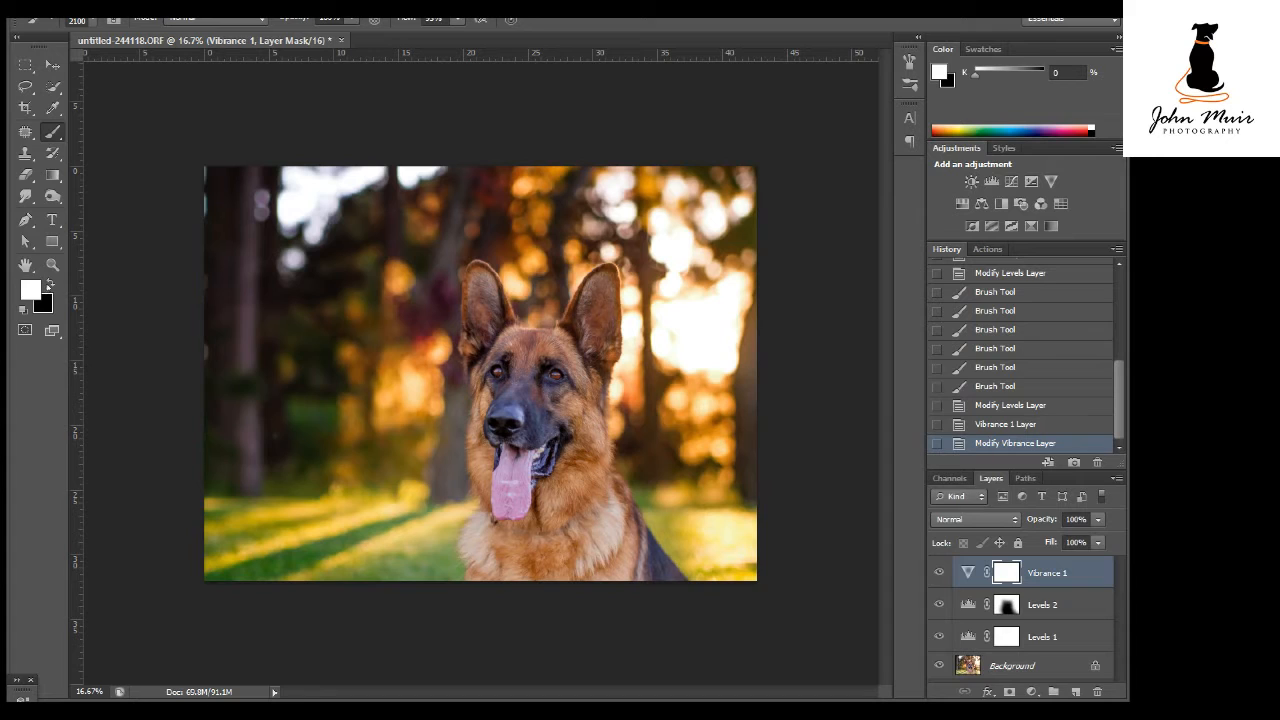
# Paint black over the dog on the Vibrance layer's mask with a 1400 px brush at 50% opacity
pyautogui.click(49, 284)
pyautogui.doubleClick(330, 19)
pyautogui.write('50')
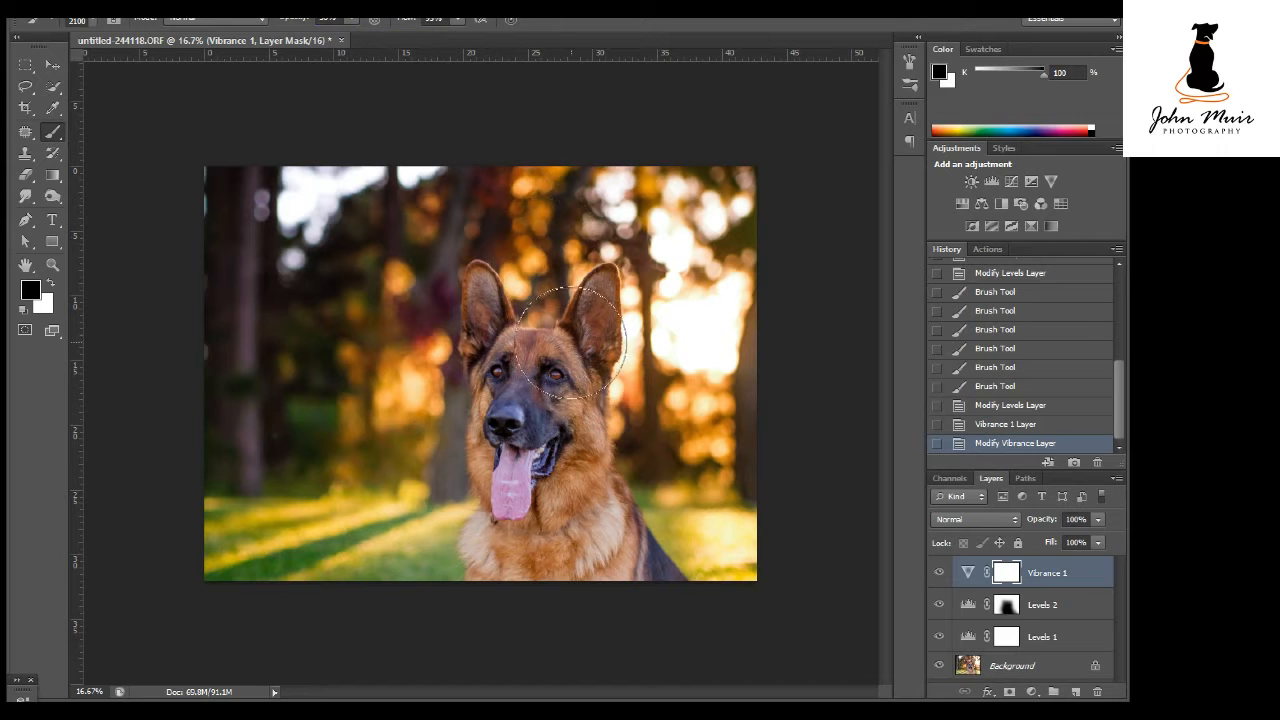
pyautogui.press('[')
pyautogui.press('[')
pyautogui.press('[')
pyautogui.press('[')
pyautogui.press('[')
pyautogui.click(566, 459)
pyautogui.click(554, 516)
pyautogui.click(551, 499)
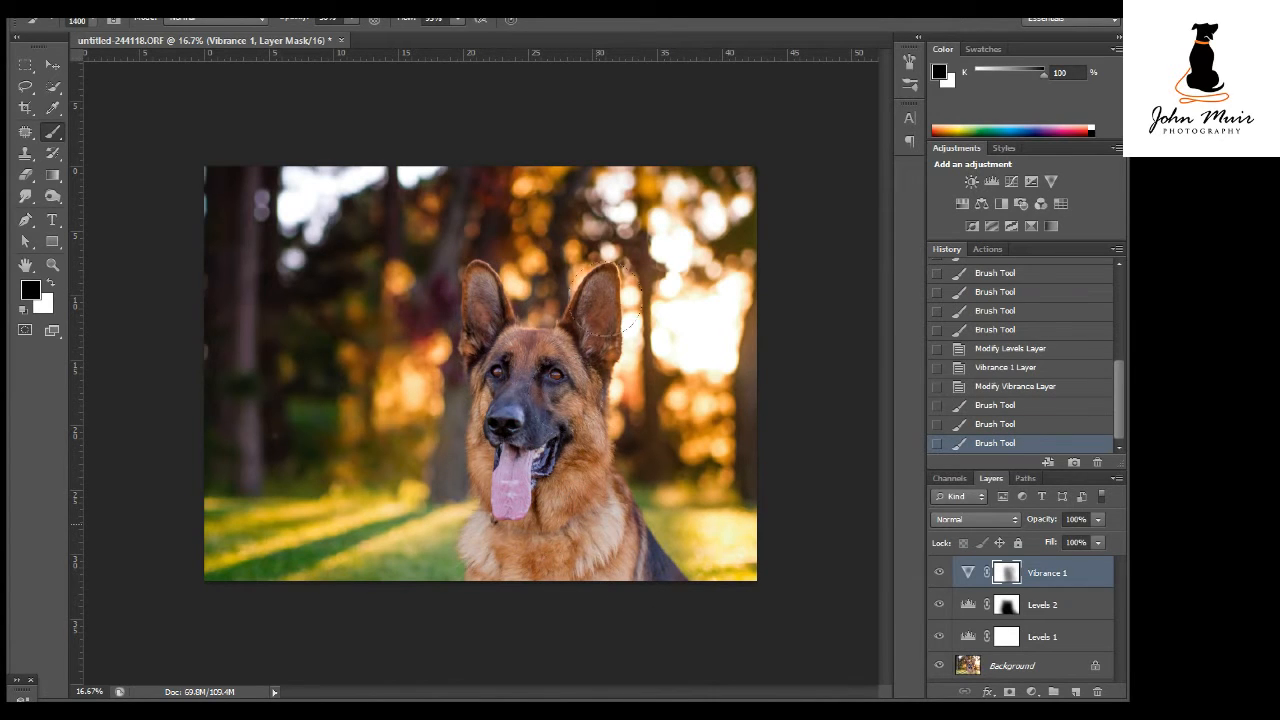
pyautogui.click(483, 295)
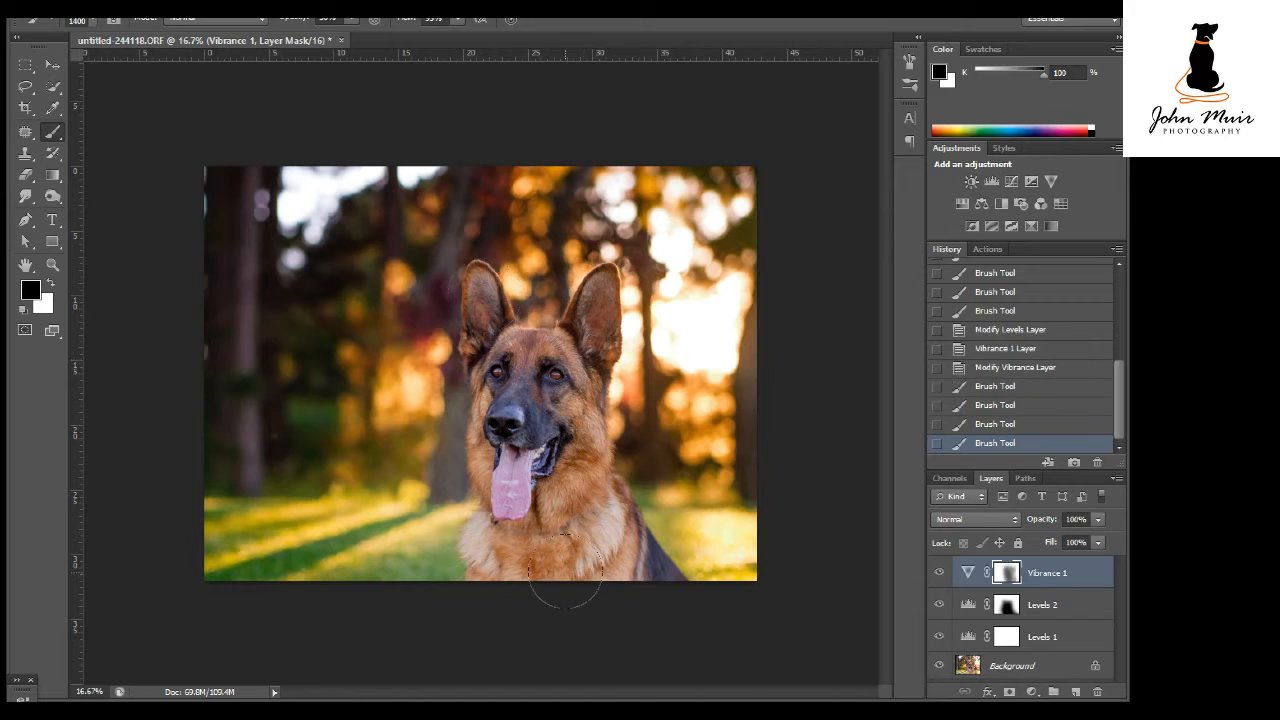
pyautogui.click(655, 600)
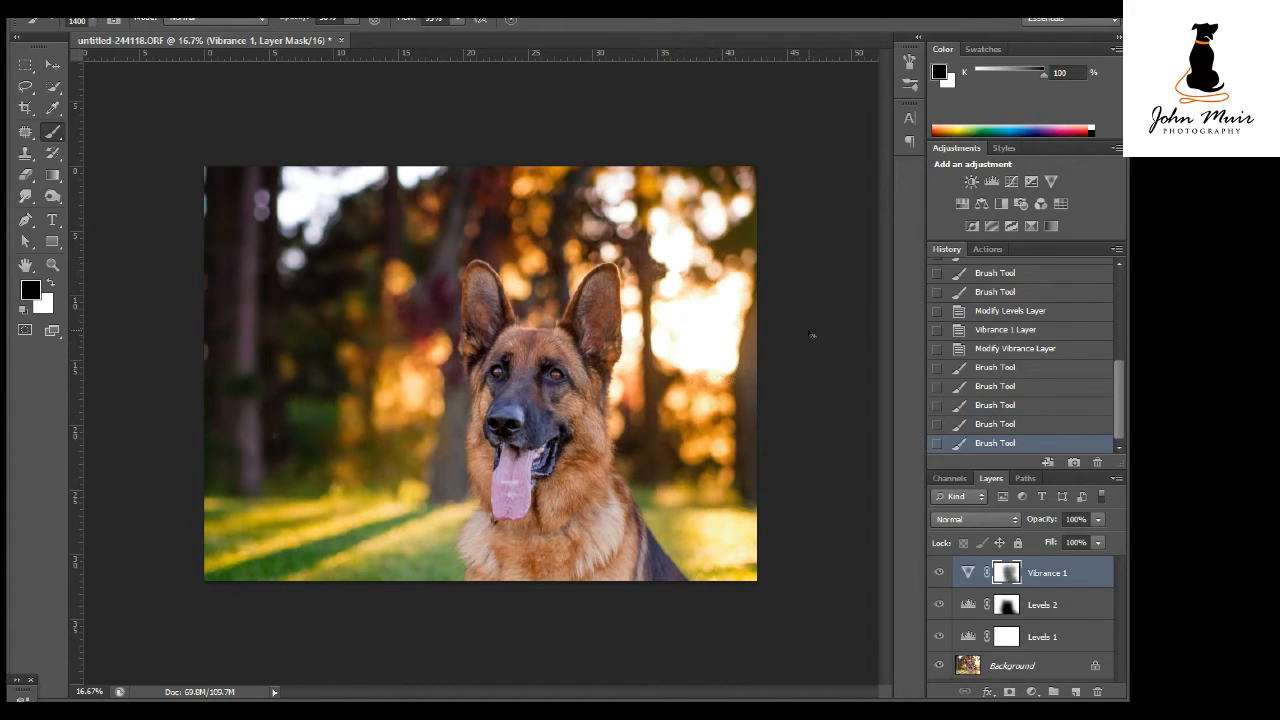
# Try to patch the blown-out highlight beside the dog with the Patch tool while the Vibrance mask is targeted
pyautogui.hotkey('ctrl', '+')
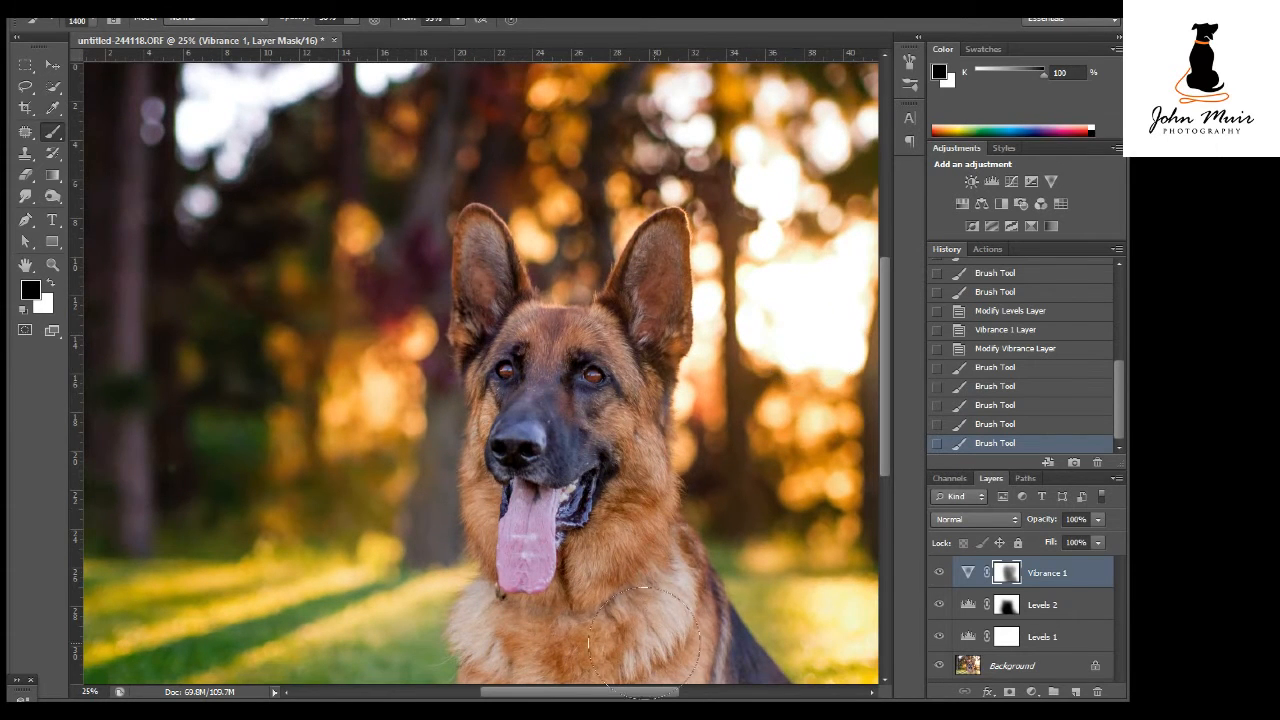
pyautogui.moveTo(592, 692); pyautogui.dragTo(638, 692)
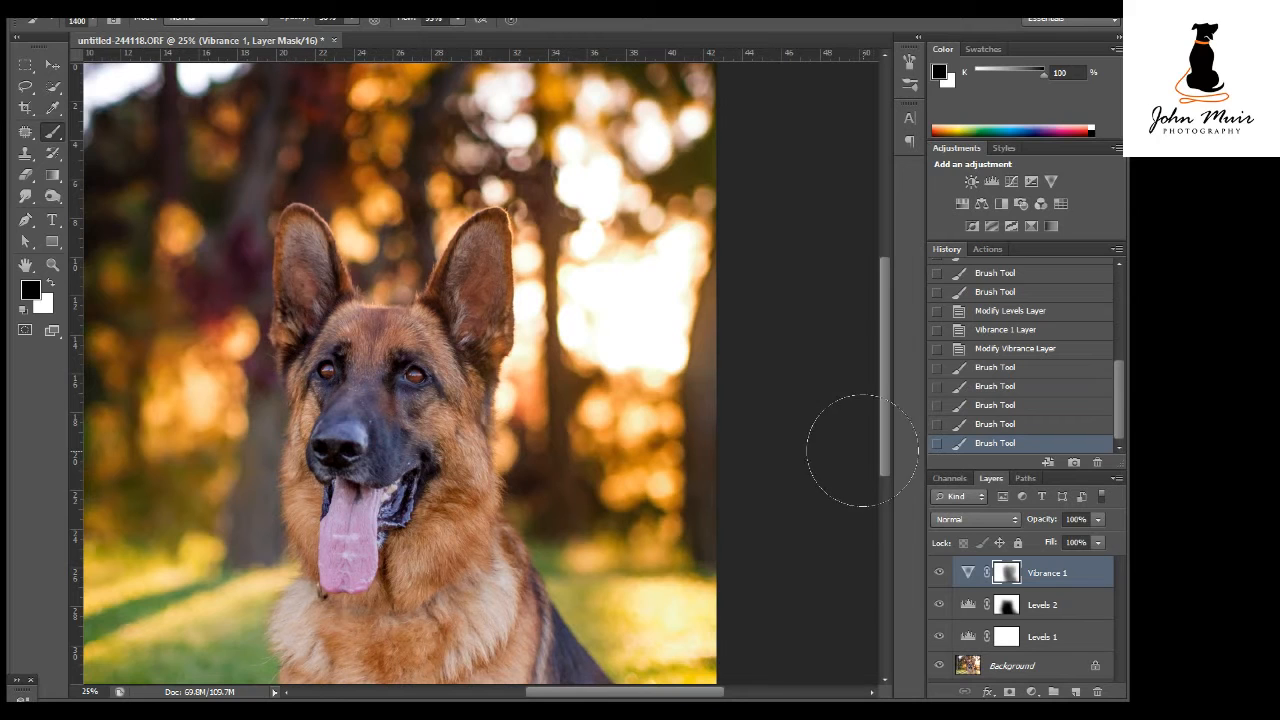
pyautogui.moveTo(884, 452); pyautogui.dragTo(884, 418)
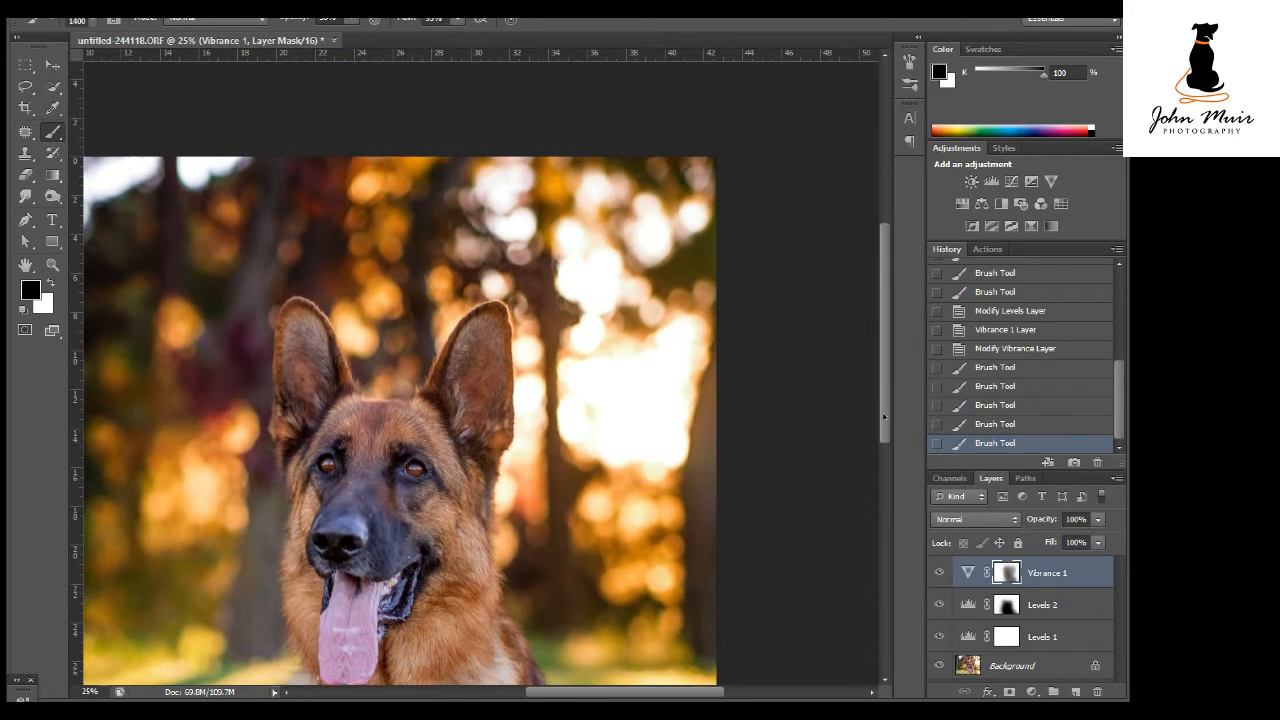
pyautogui.click(25, 133)
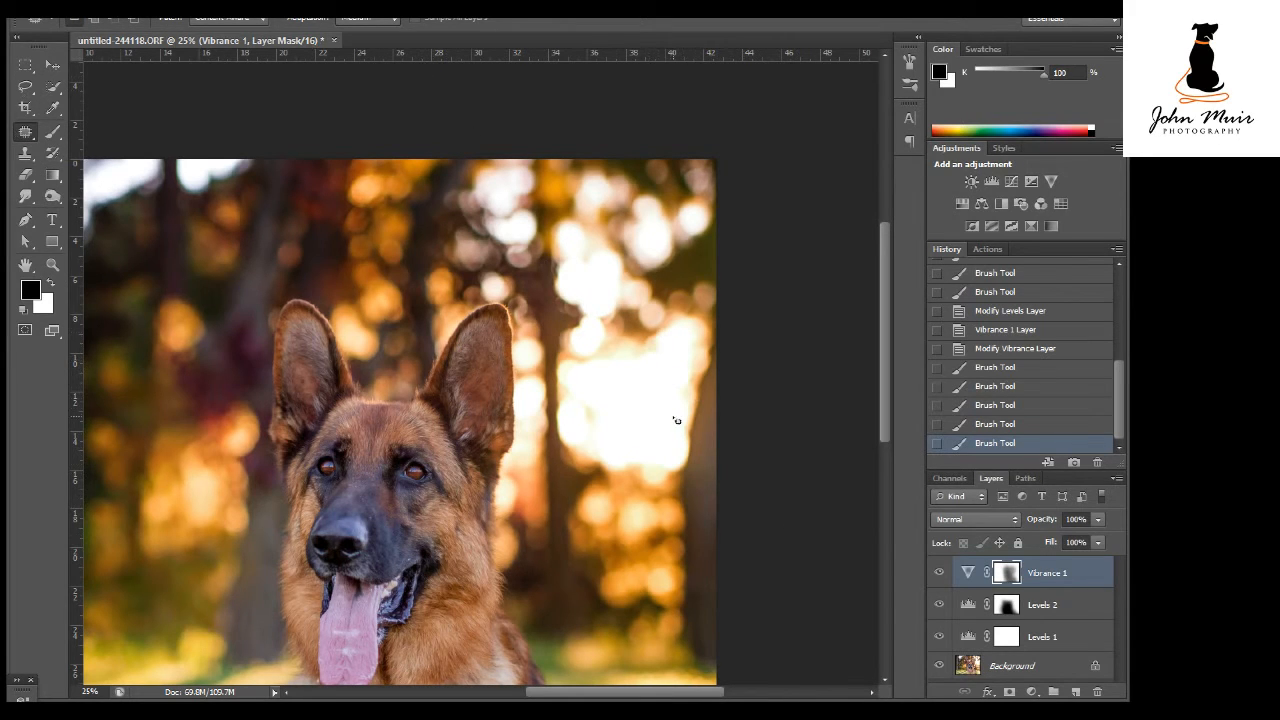
pyautogui.moveTo(689, 411)
pyautogui.mouseDown()
pyautogui.moveTo(616, 407)
pyautogui.moveTo(601, 419)
pyautogui.moveTo(615, 481)
pyautogui.moveTo(677, 492)
pyautogui.moveTo(685, 410)
pyautogui.moveTo(649, 511)
pyautogui.mouseUp()
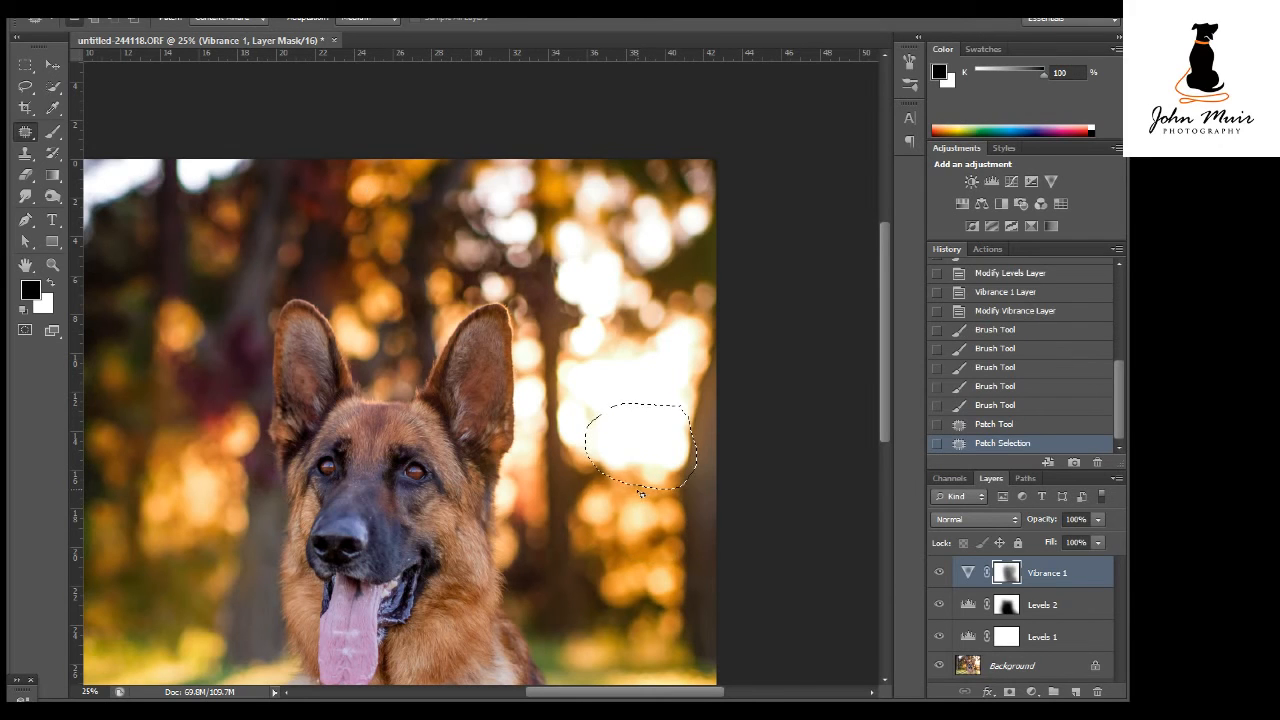
pyautogui.hotkey('ctrl', 'd')
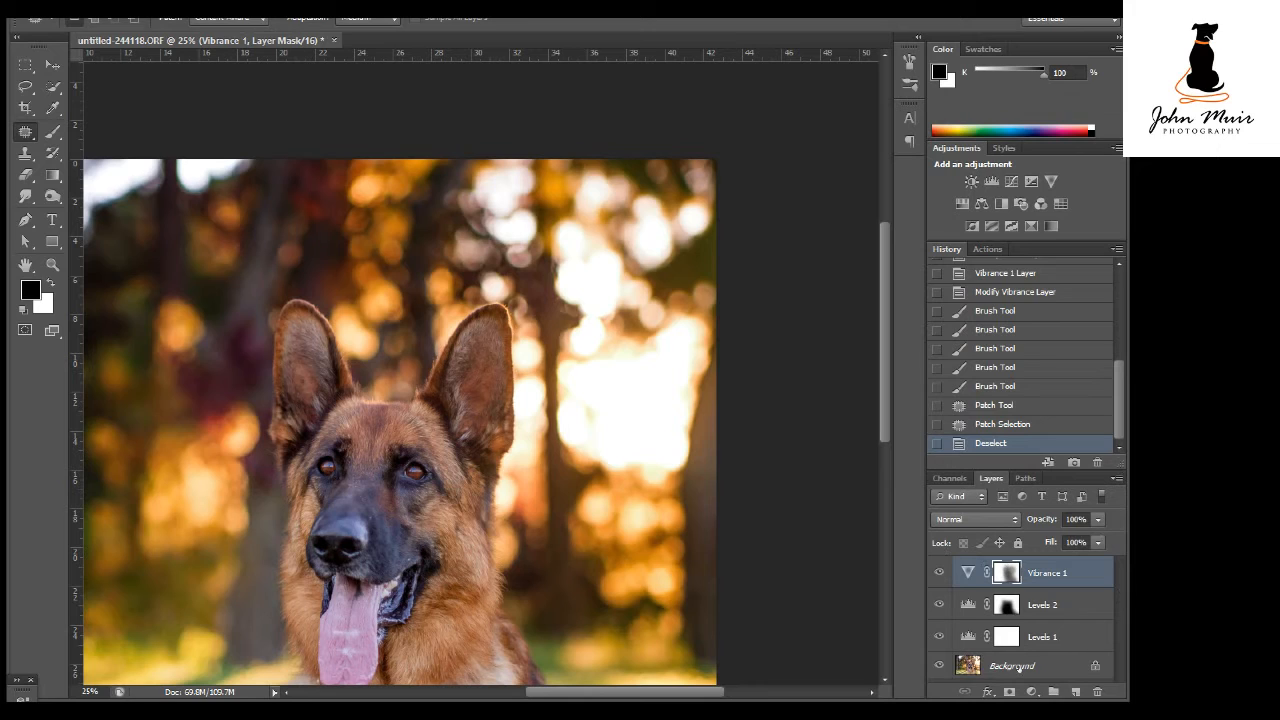
# On the Background layer, patch the lower part of the blown-out highlight with the golden bokeh beneath it, and deselect
pyautogui.click(985, 666)
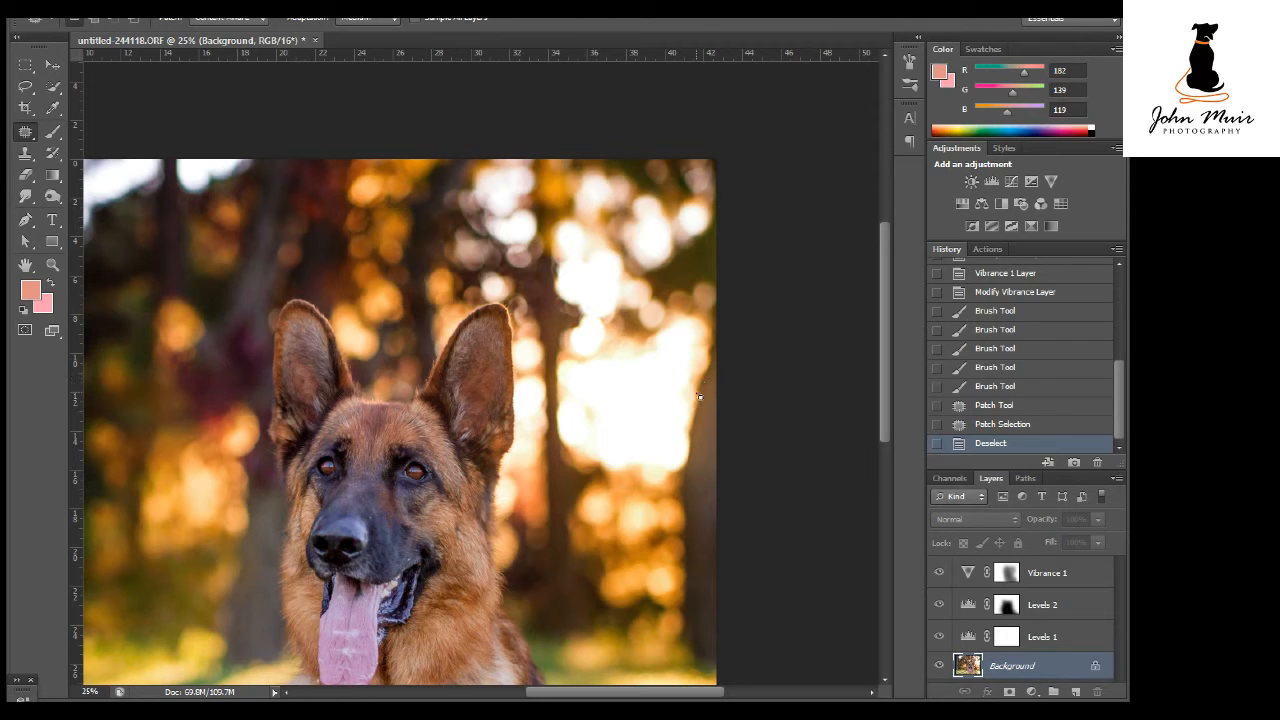
pyautogui.moveTo(698, 396); pyautogui.dragTo(609, 394)
pyautogui.moveTo(609, 394)
pyautogui.mouseDown()
pyautogui.moveTo(694, 425)
pyautogui.moveTo(661, 445)
pyautogui.moveTo(660, 524)
pyautogui.mouseUp()
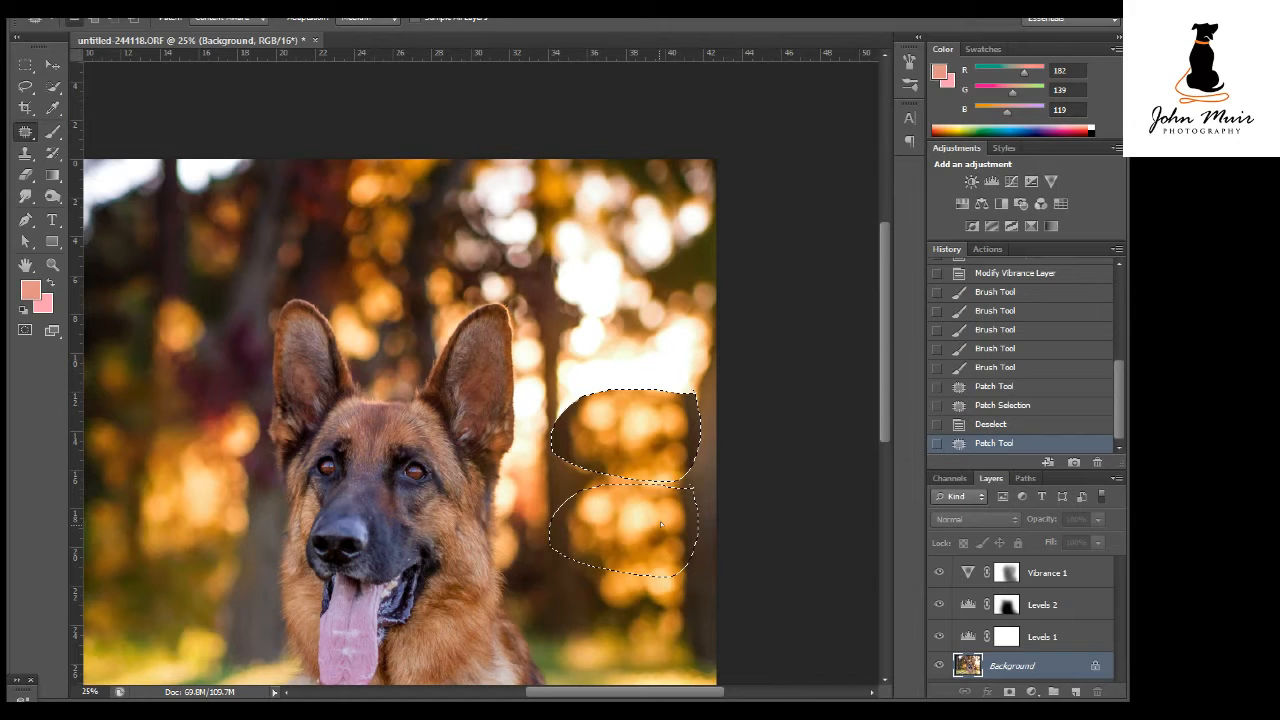
pyautogui.moveTo(660, 524); pyautogui.dragTo(660, 524)
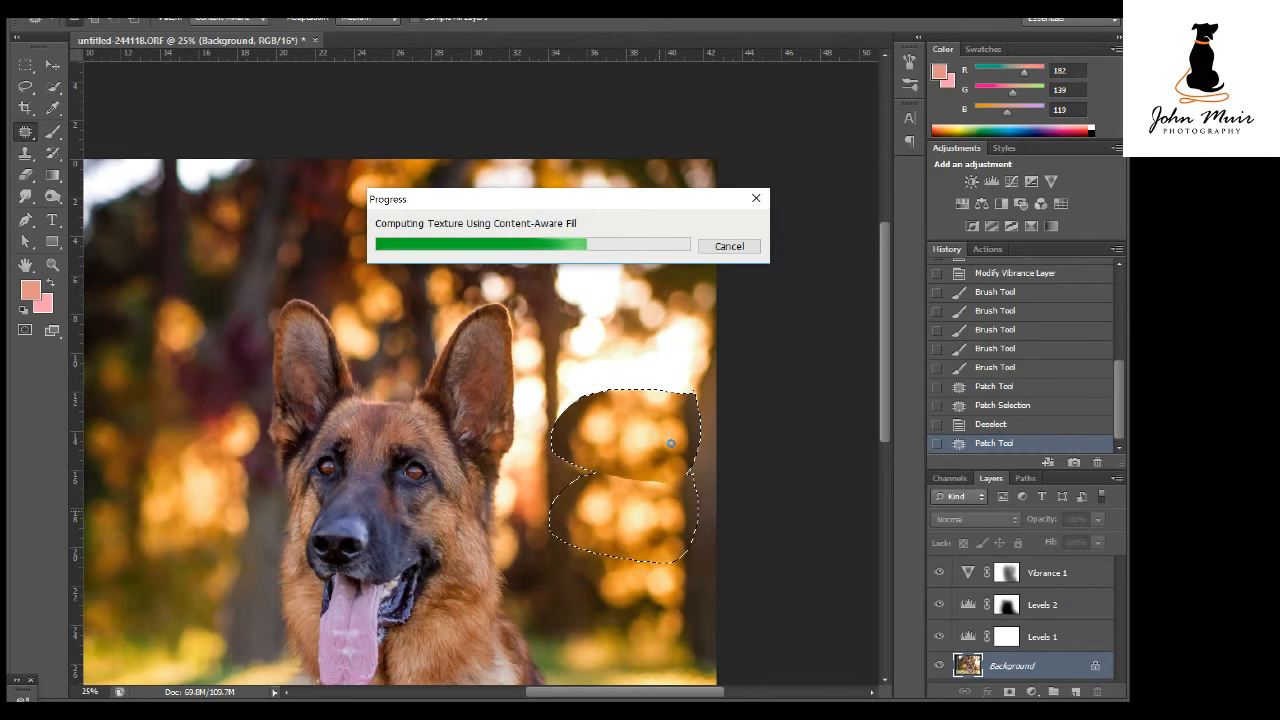
pyautogui.hotkey('ctrl', 'd')
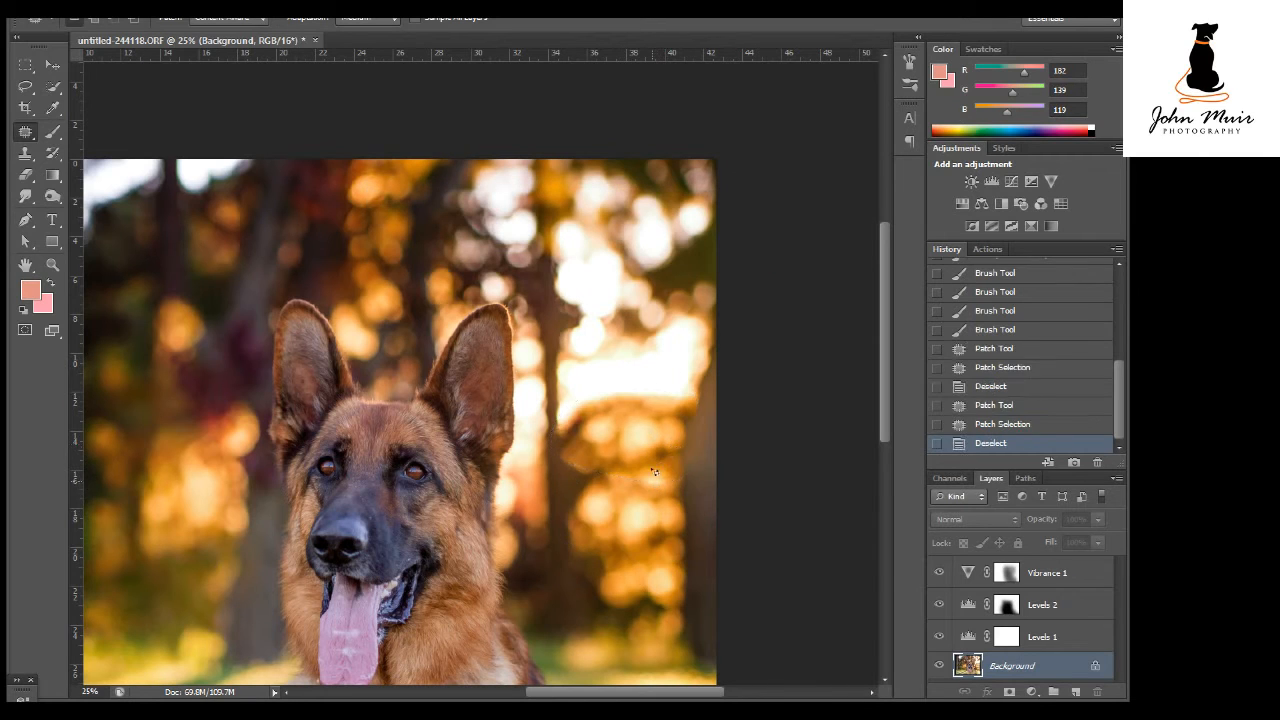
# Patch the upper part of the highlight and the white spots above it with the golden bokeh below, deselecting after each
pyautogui.moveTo(677, 313); pyautogui.dragTo(614, 327)
pyautogui.moveTo(642, 342); pyautogui.dragTo(638, 434)
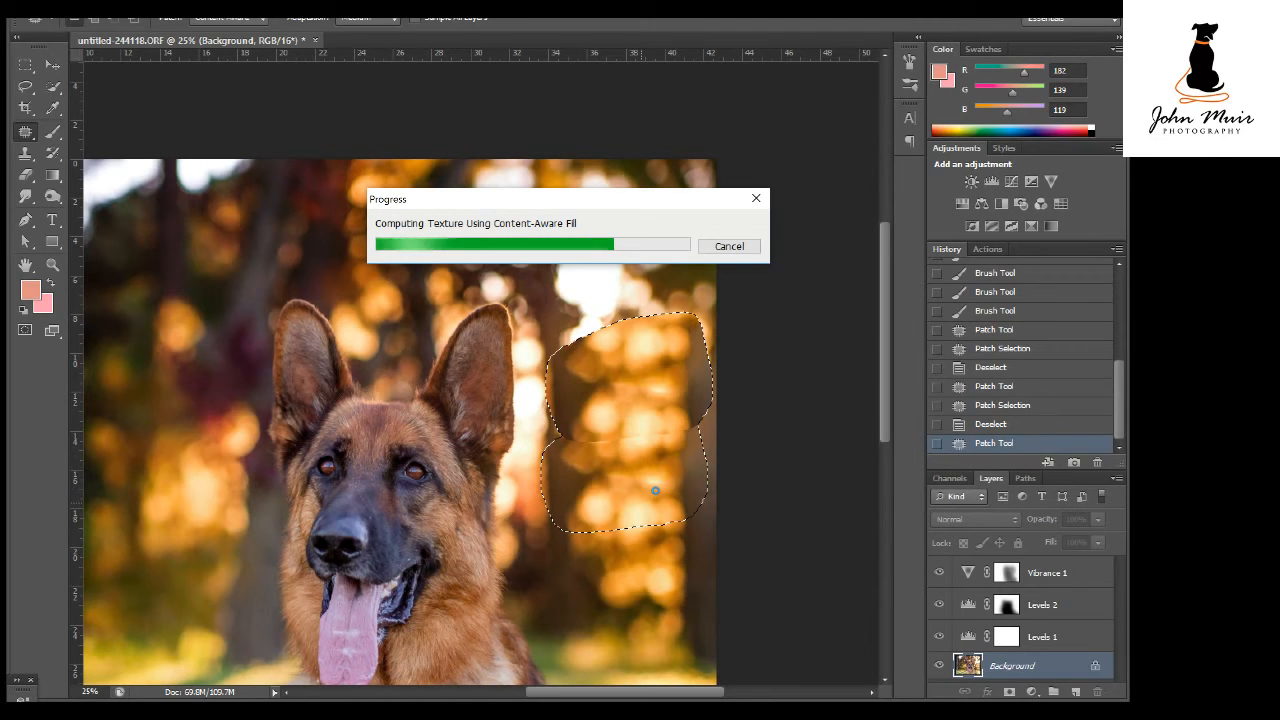
pyautogui.hotkey('ctrl', 'd')
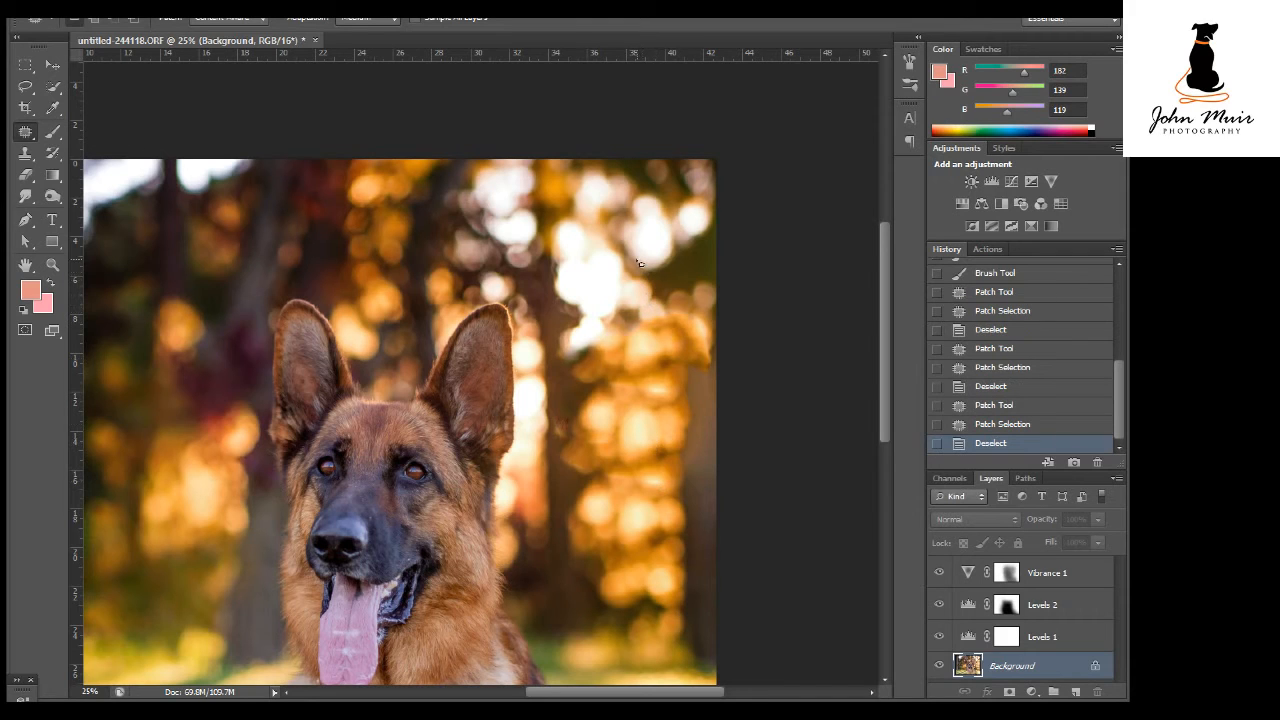
pyautogui.moveTo(639, 263)
pyautogui.mouseDown()
pyautogui.moveTo(661, 272)
pyautogui.moveTo(642, 264)
pyautogui.moveTo(608, 352)
pyautogui.moveTo(631, 363)
pyautogui.mouseUp()
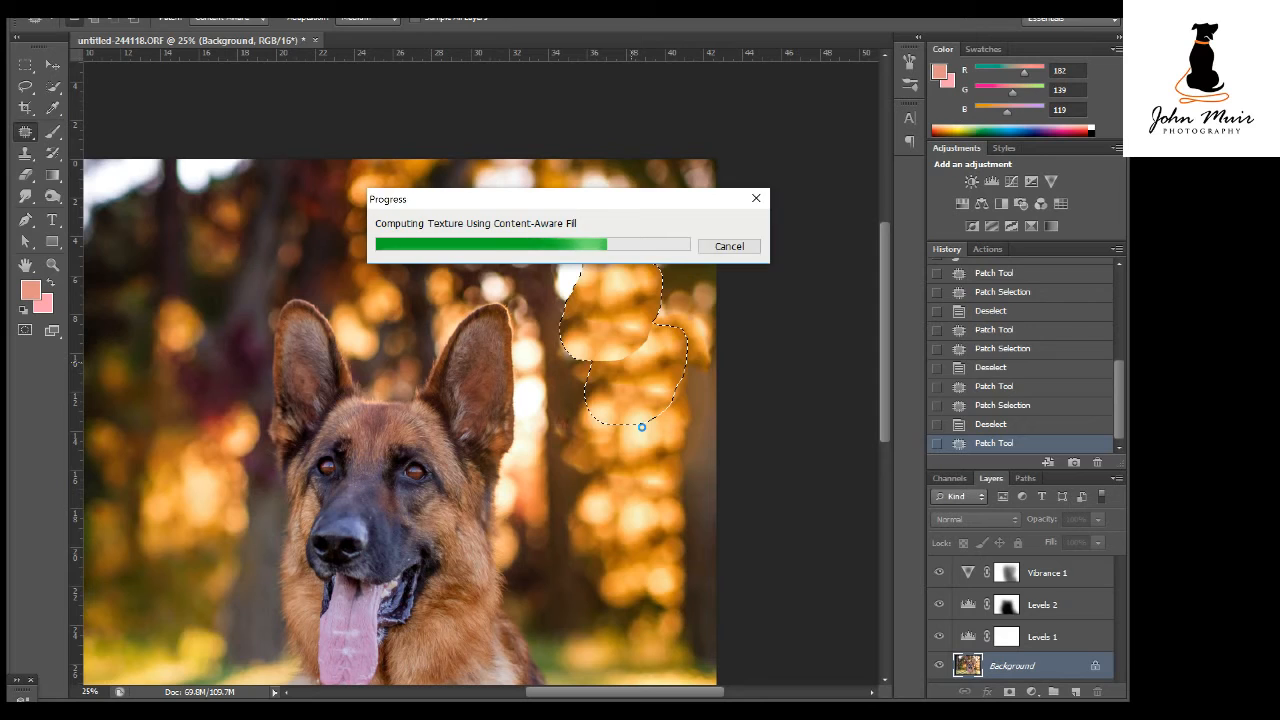
pyautogui.hotkey('ctrl', 'd')
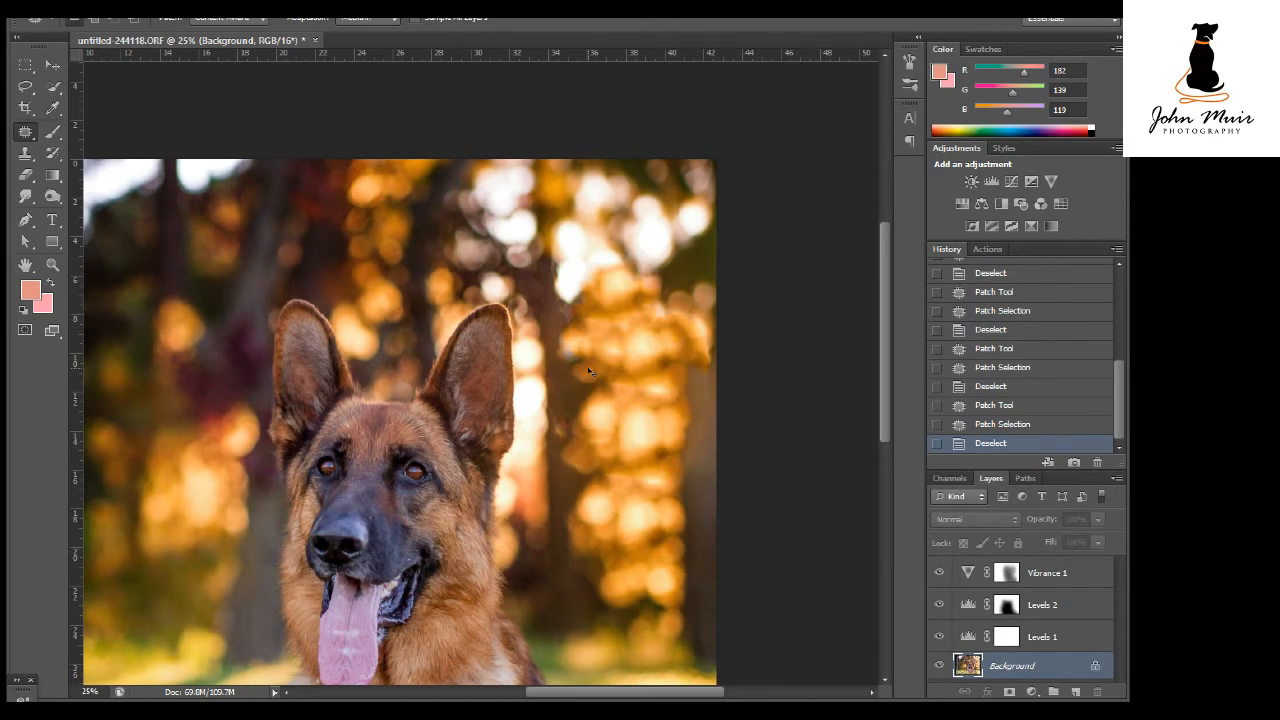
# Clone golden bokeh over the patched highlight area beside the dog on the Background layer, using a 600 px Clone Stamp
pyautogui.hotkey('ctrl', '-')
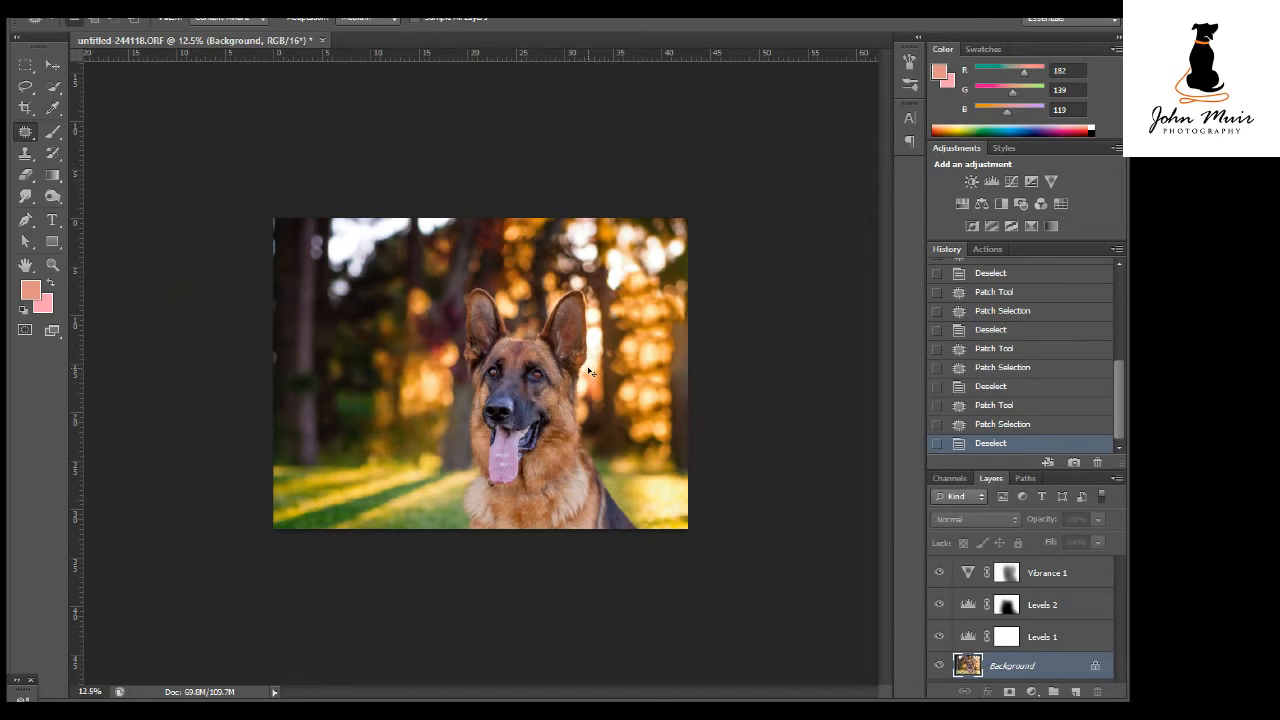
pyautogui.hotkey('ctrl', '+')
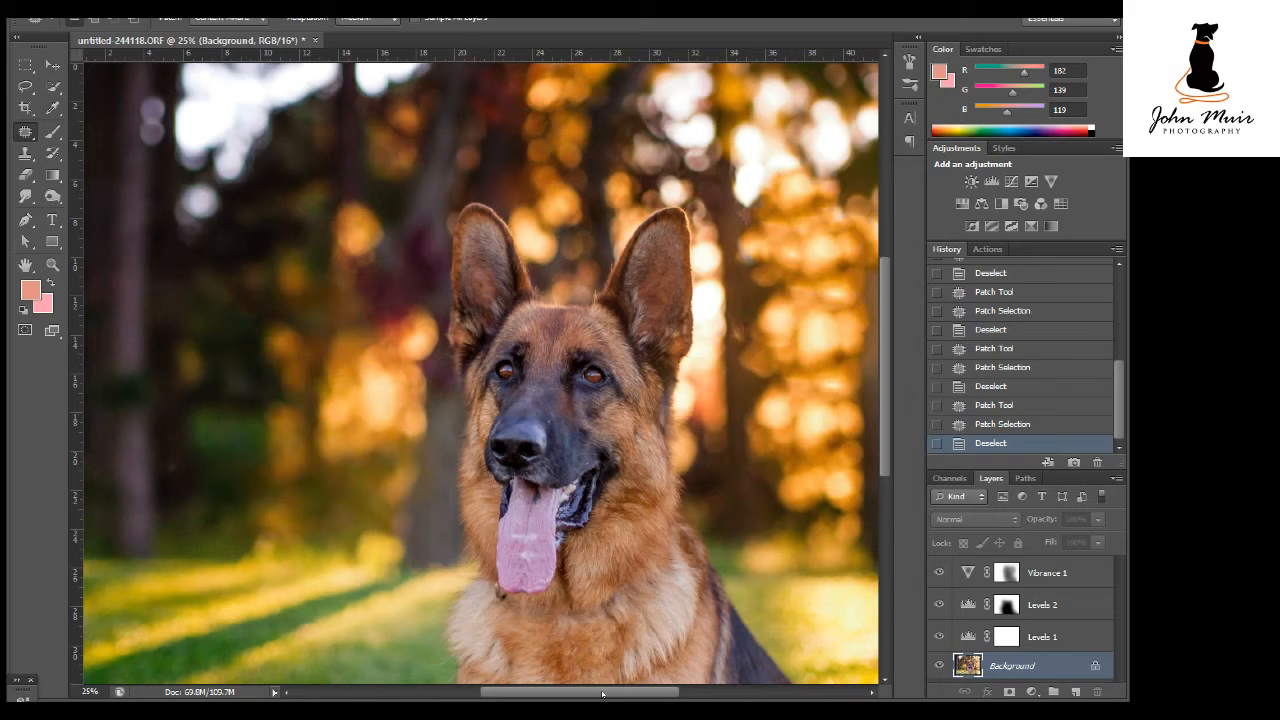
pyautogui.moveTo(602, 693); pyautogui.dragTo(639, 693)
pyautogui.press('s')
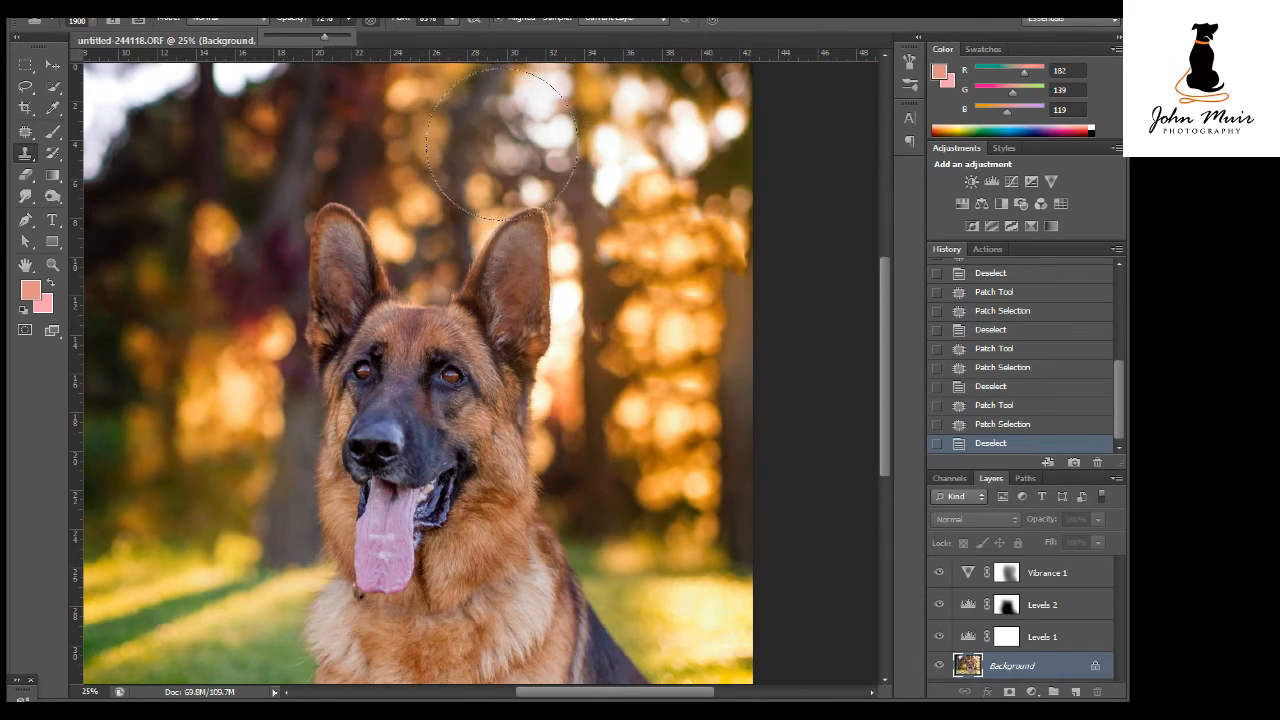
pyautogui.press('[')
pyautogui.press('[')
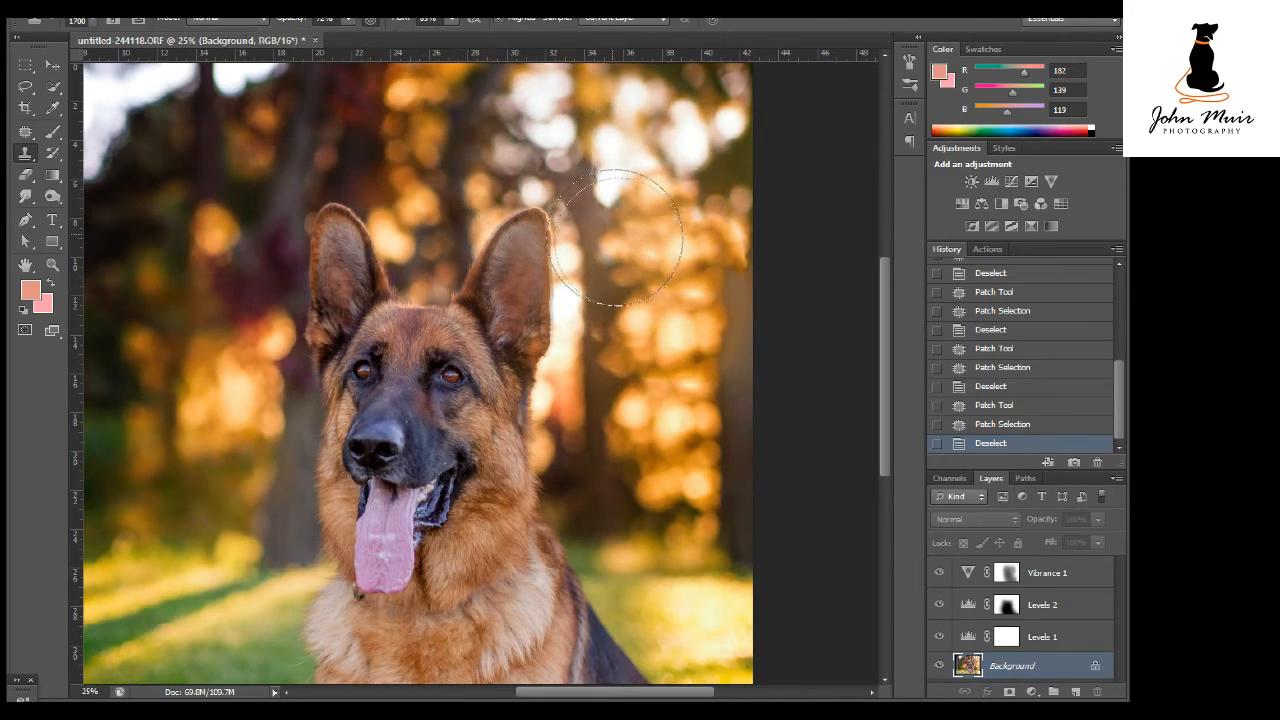
pyautogui.press('[')
pyautogui.press('[')
pyautogui.press('[')
pyautogui.press('[')
pyautogui.press('[')
pyautogui.press('[')
pyautogui.press('[')
pyautogui.press('[')
pyautogui.press('[')
pyautogui.press('[')
pyautogui.press('[')
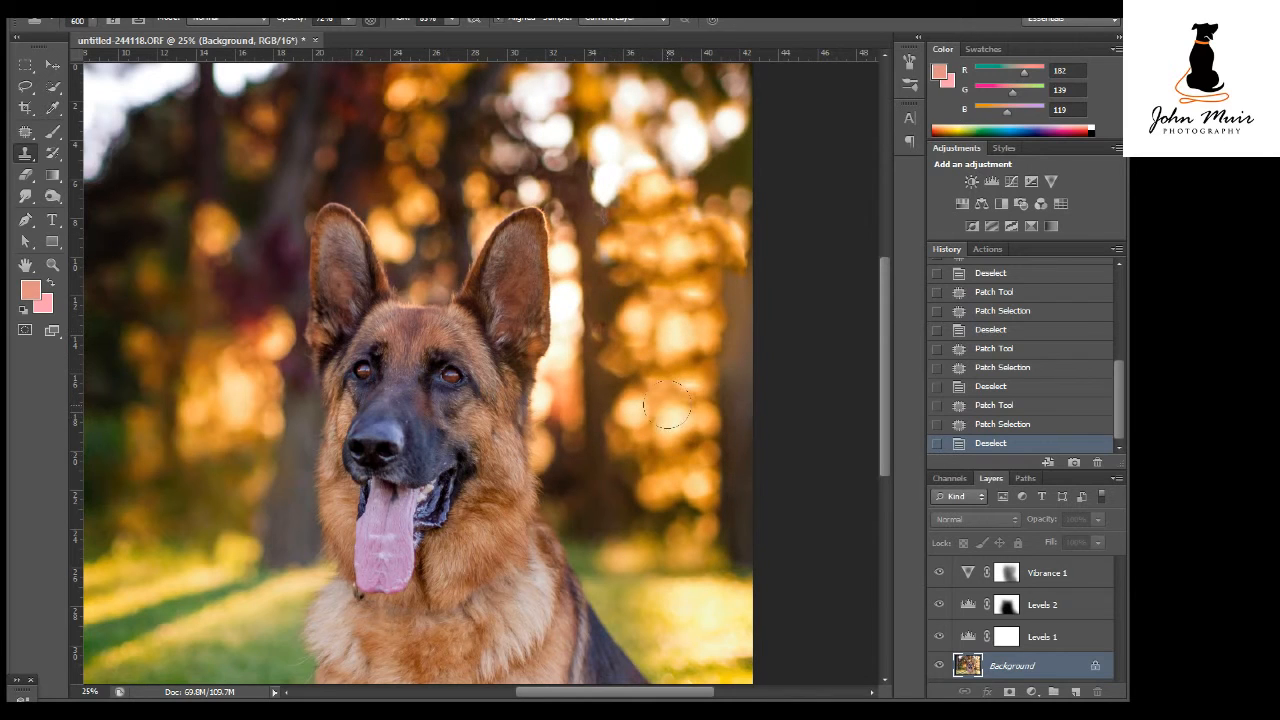
pyautogui.click(685, 315)
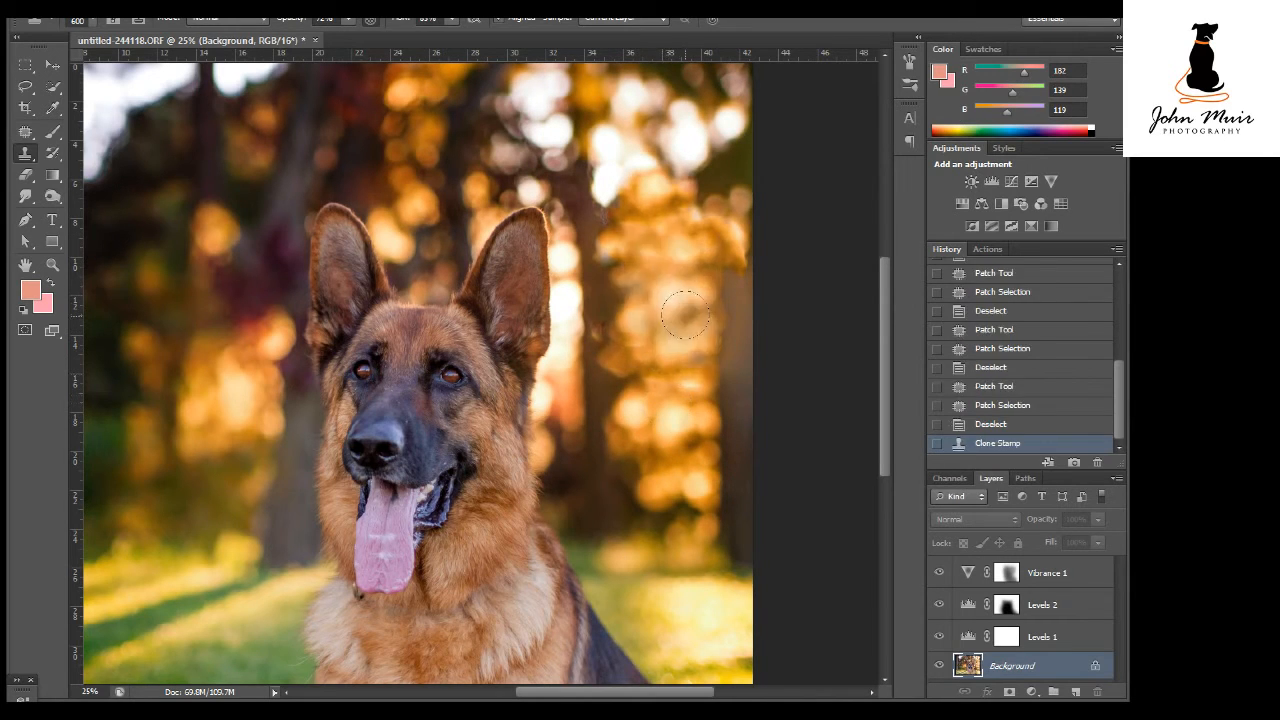
pyautogui.keyDown('alt'); pyautogui.click(661, 257); pyautogui.keyUp('alt')
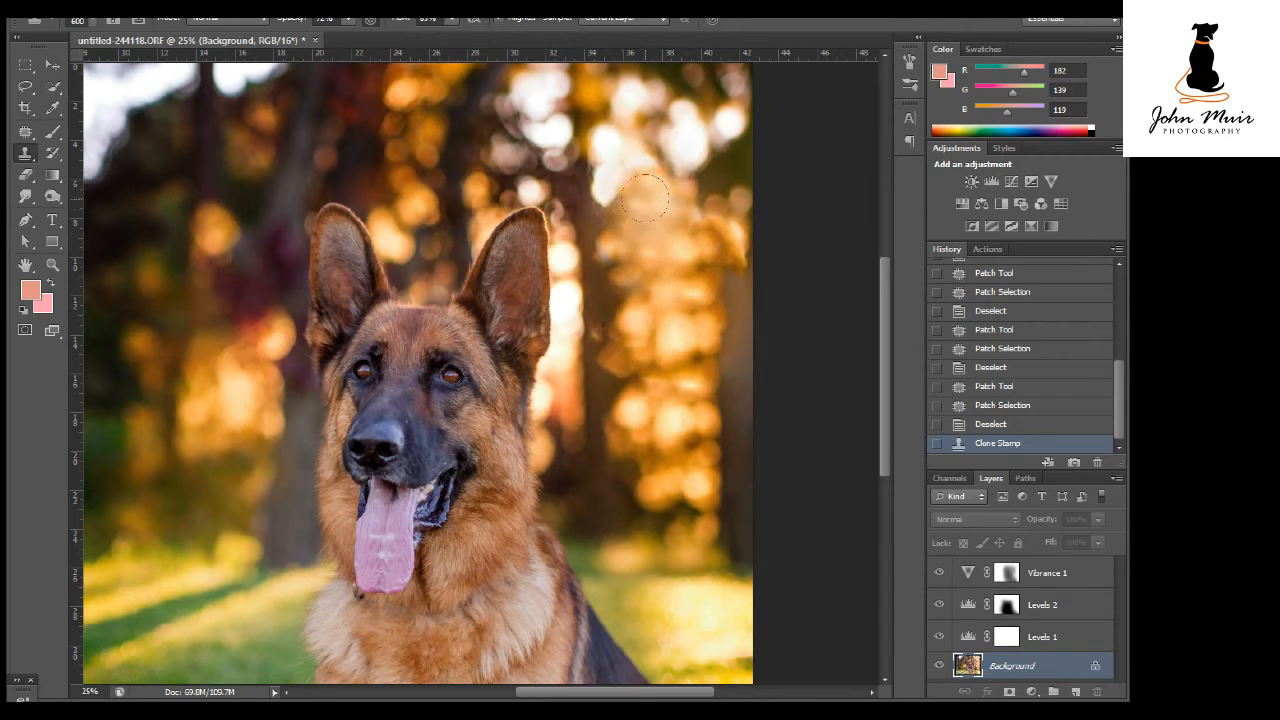
pyautogui.click(647, 195)
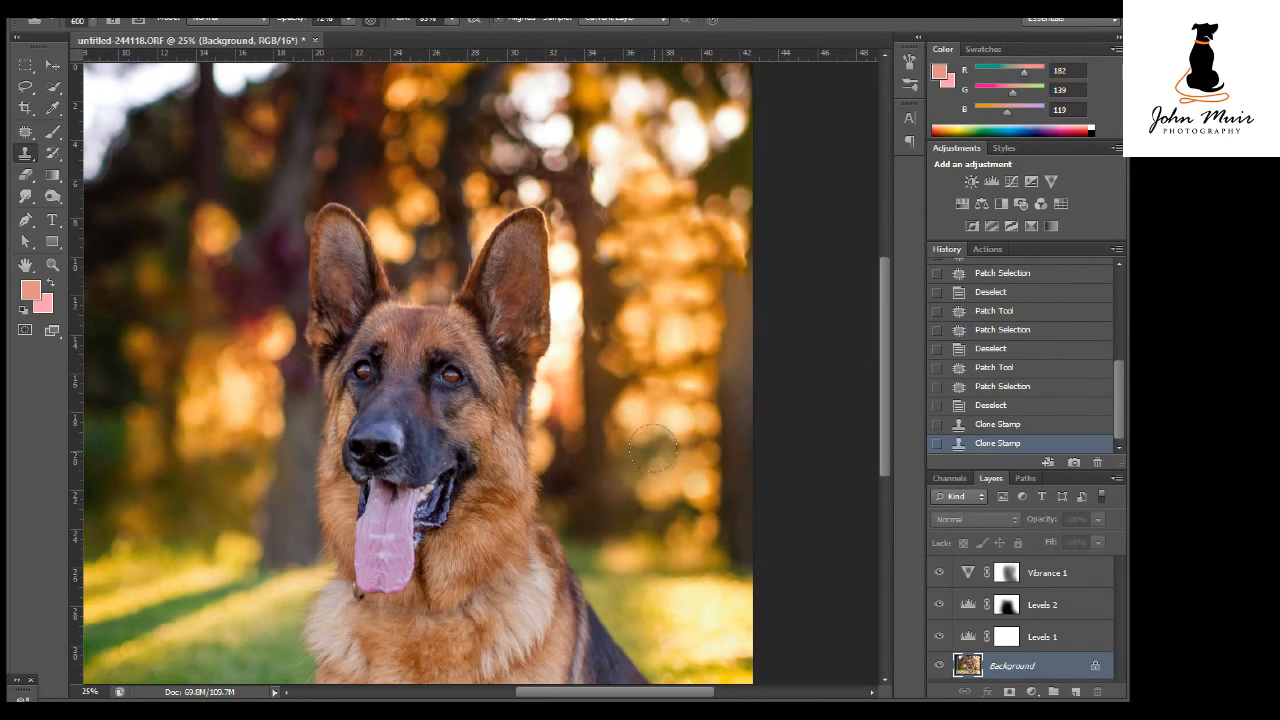
# Clean up the edge between the dark trunk and the golden bokeh with a Clone Stamp of 200 px or smaller
pyautogui.press('[')
pyautogui.press('[')
pyautogui.press('[')
pyautogui.press('[')
pyautogui.press('[')
pyautogui.press('[')
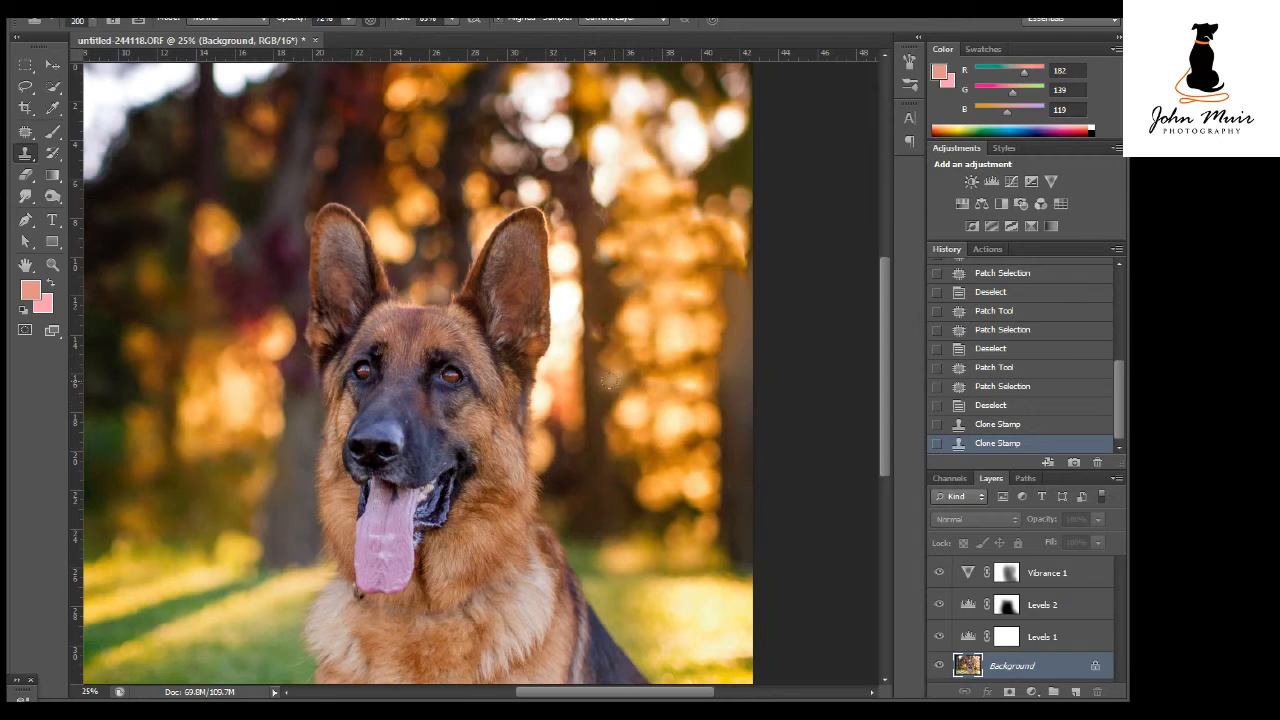
pyautogui.click(610, 374)
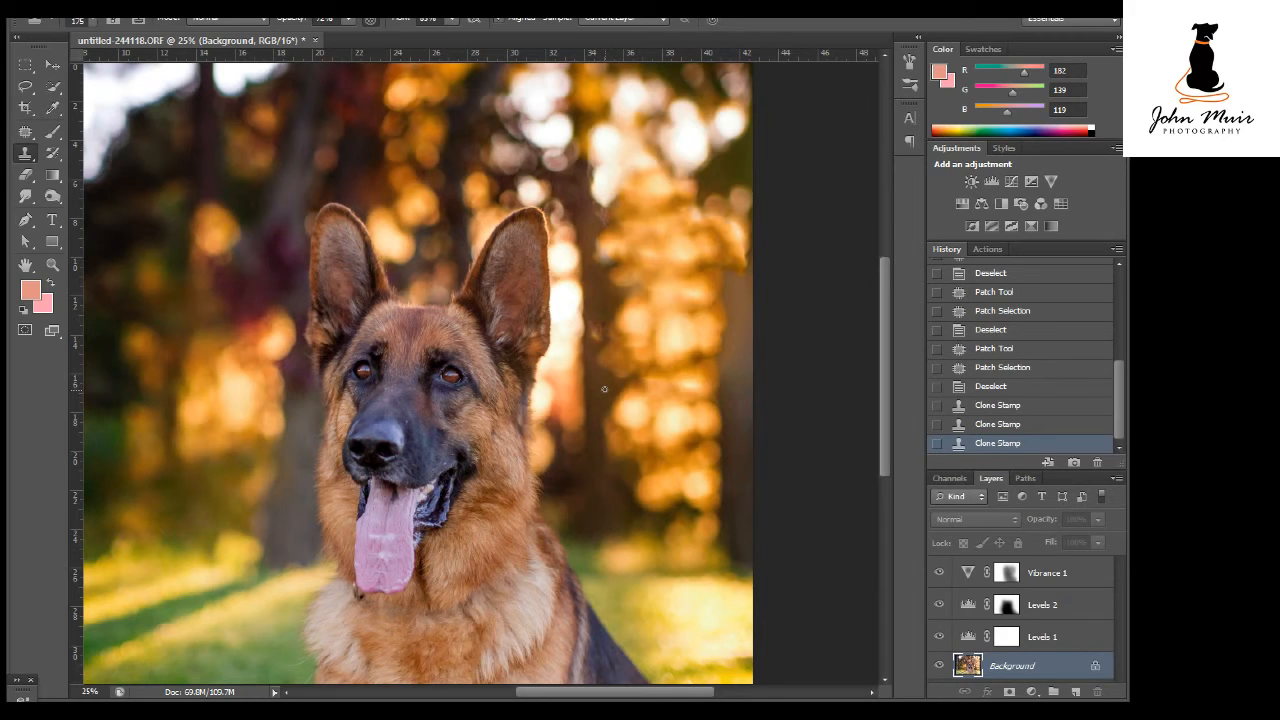
pyautogui.click(604, 385)
# Clone golden bokeh over the upper patched area and the remaining white highlights at its edge with a 250 px Clone Stamp
pyautogui.press(']')
pyautogui.press(']')
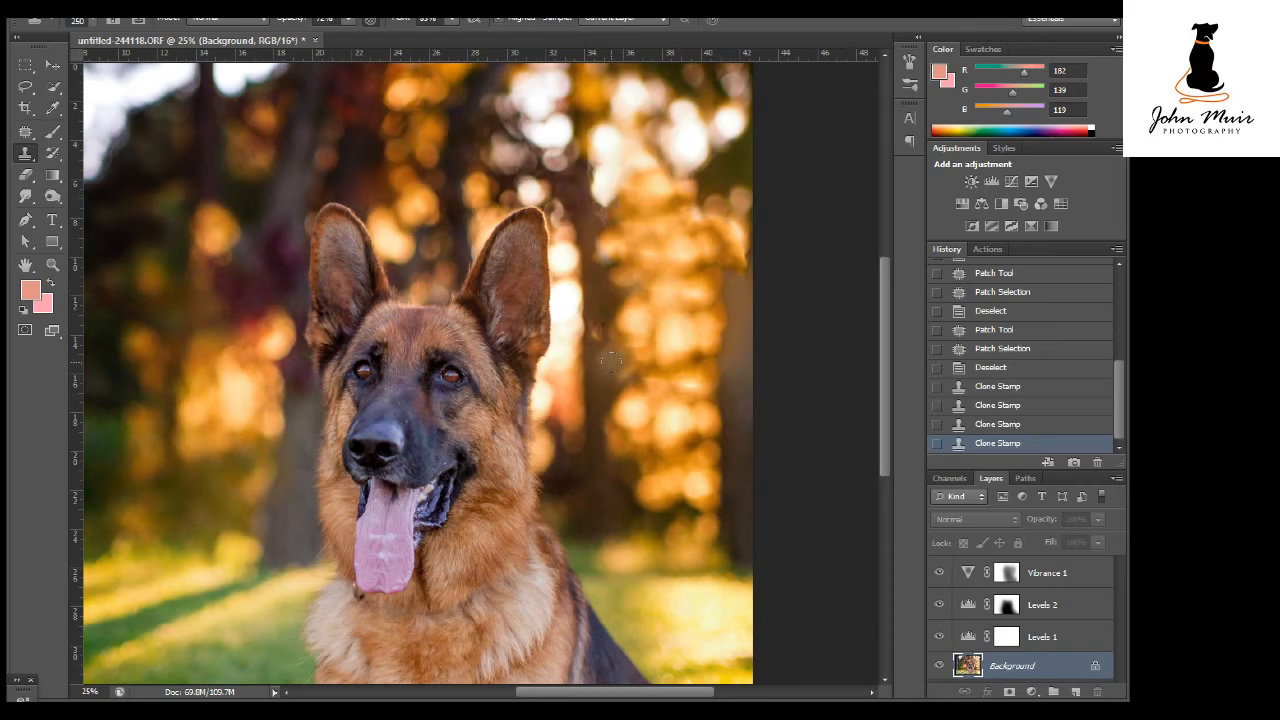
pyautogui.click(664, 223)
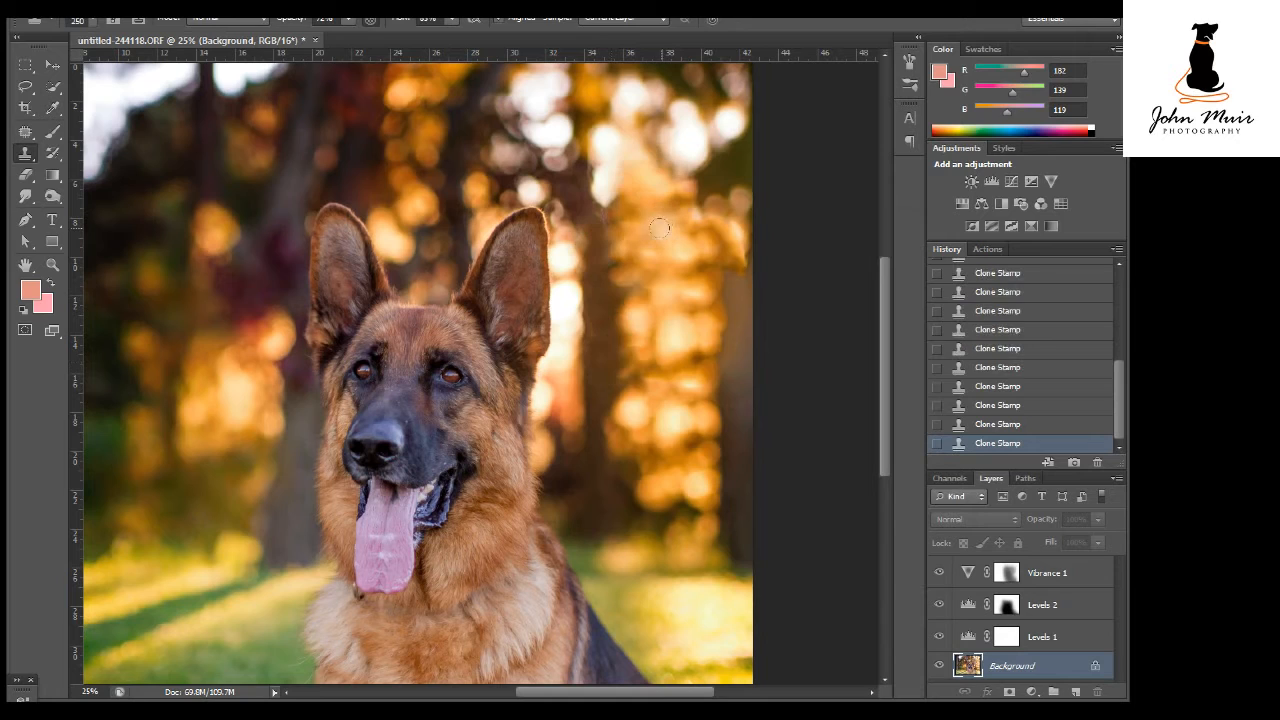
pyautogui.click(648, 218)
pyautogui.keyDown('alt'); pyautogui.click(653, 197); pyautogui.keyUp('alt')
pyautogui.click(671, 159)
pyautogui.click(631, 200)
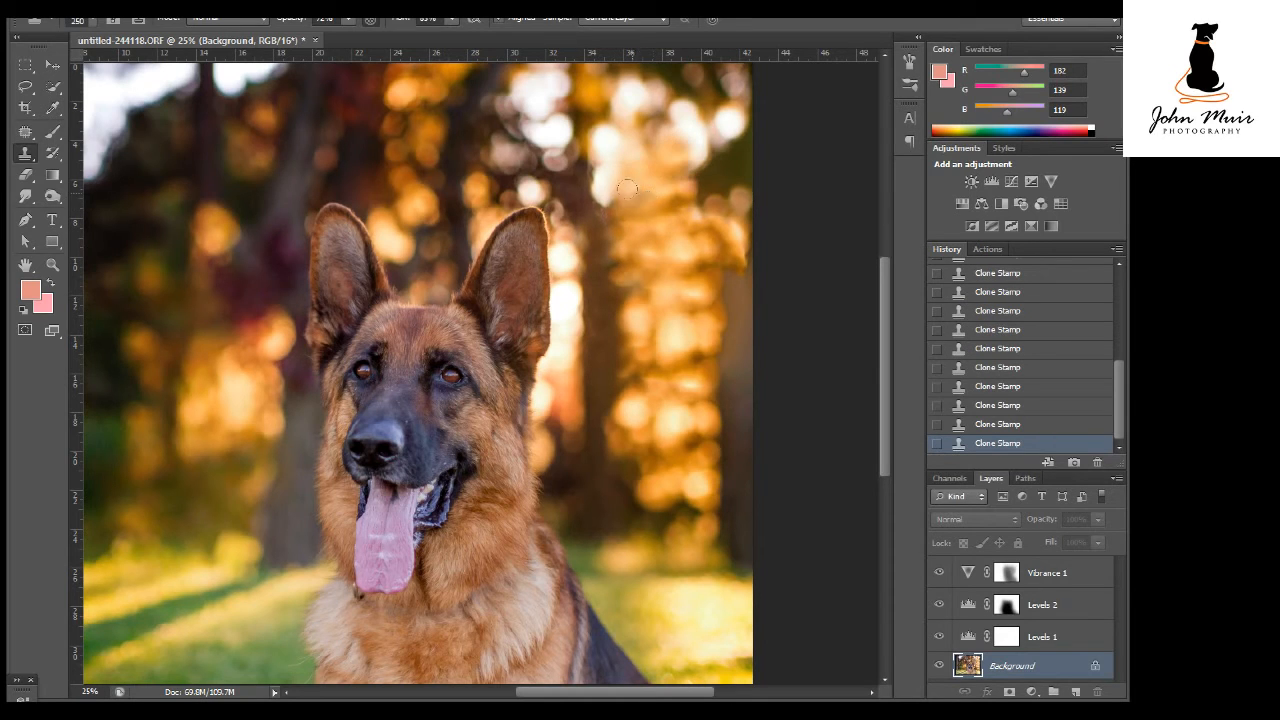
pyautogui.click(608, 192)
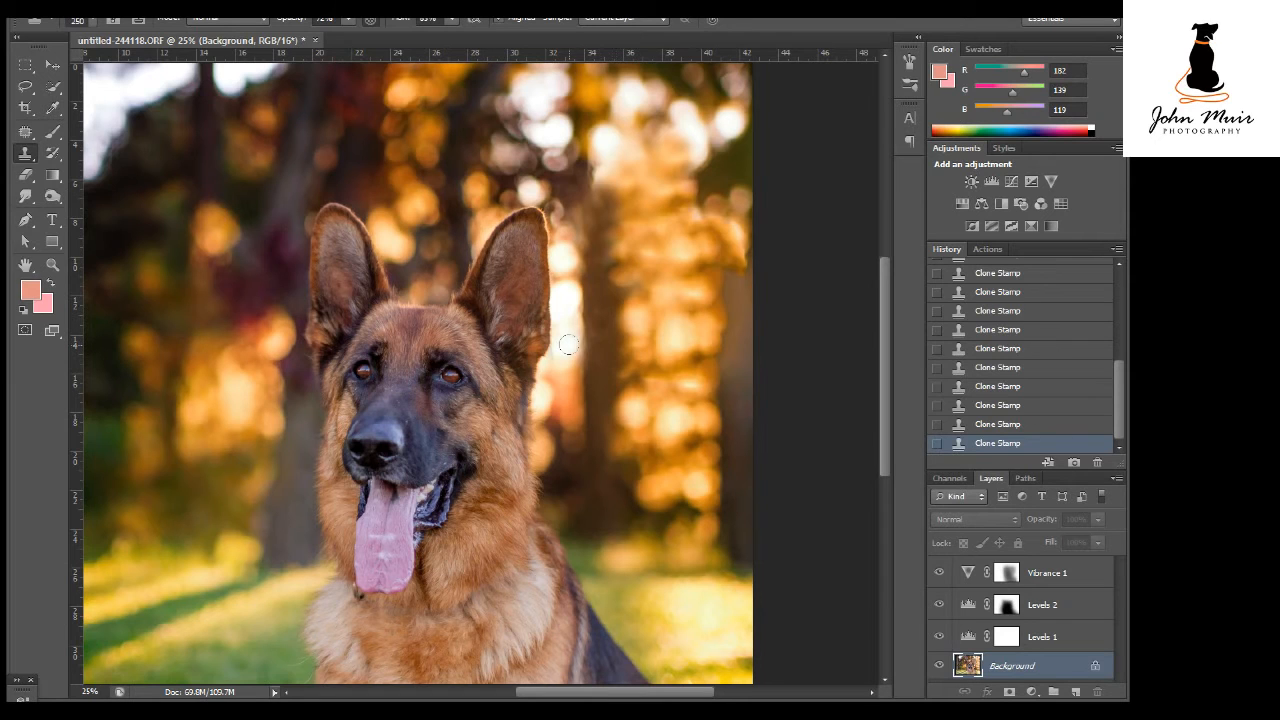
# Add a Selective Color layer above the Background, setting the Yellows' magenta to +20% and slightly reducing their black
pyautogui.hotkey('ctrl', '-')
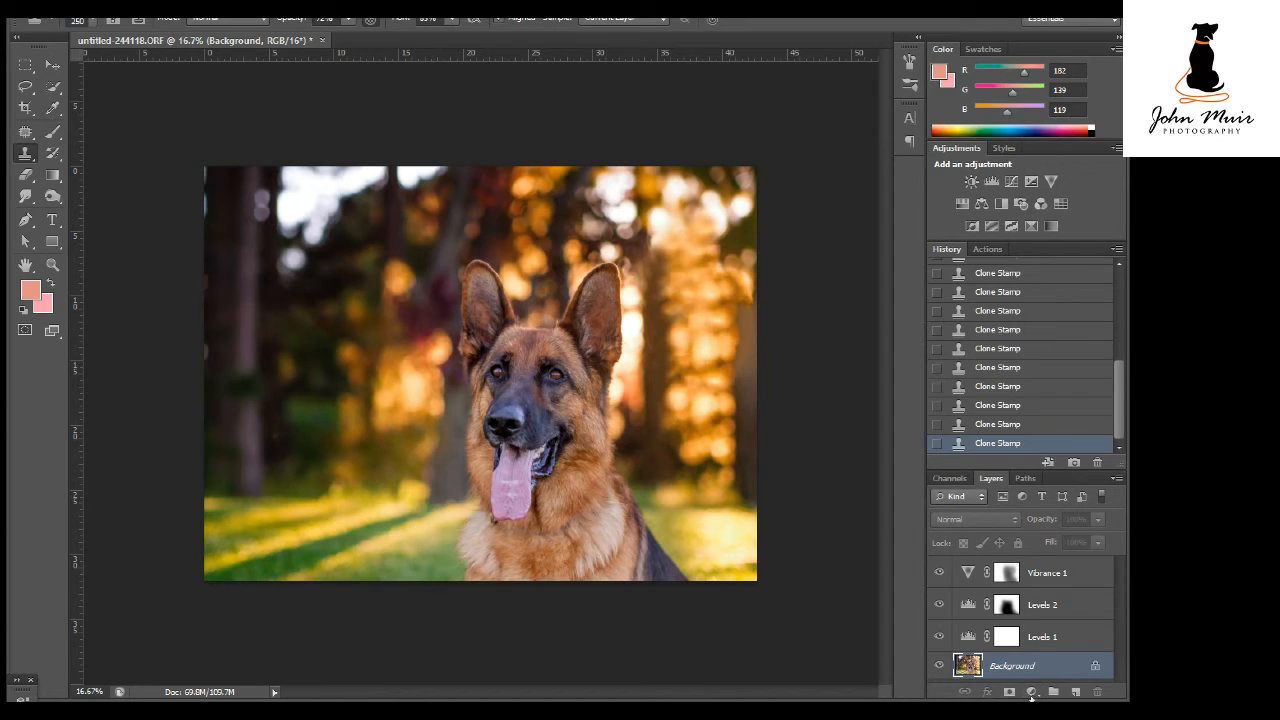
pyautogui.click(1032, 692)
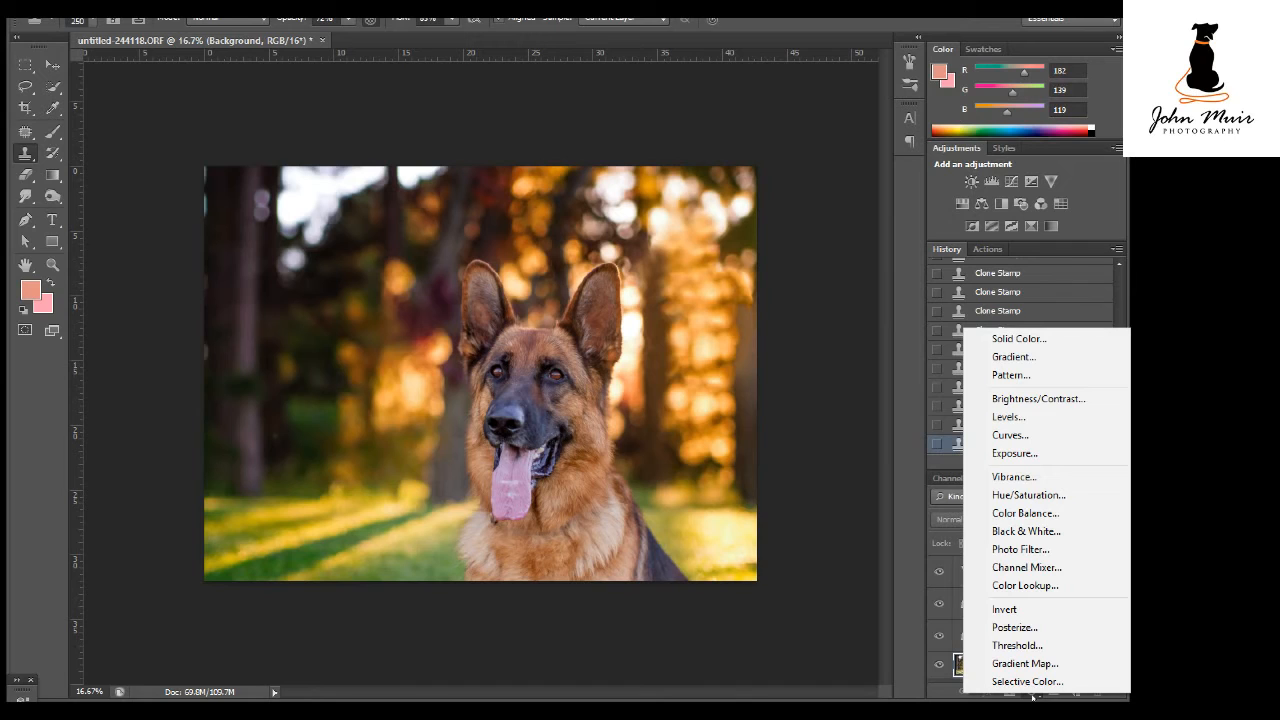
pyautogui.click(1035, 682)
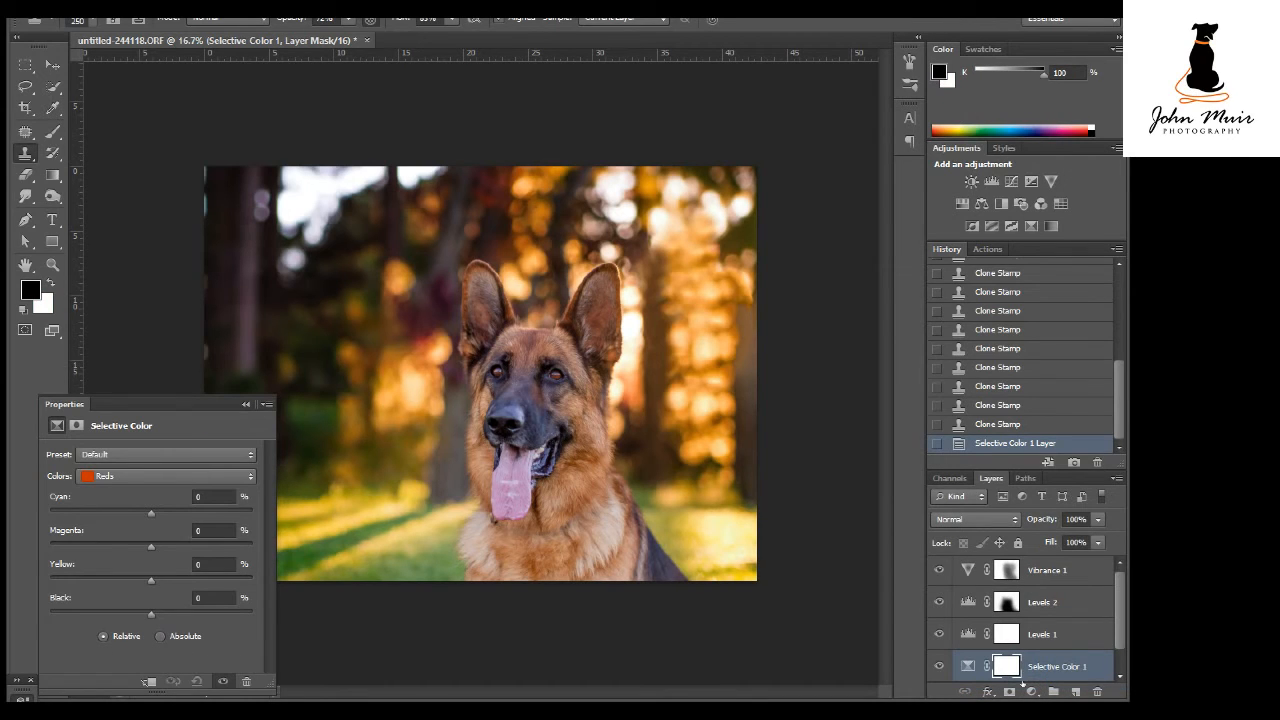
pyautogui.click(129, 479)
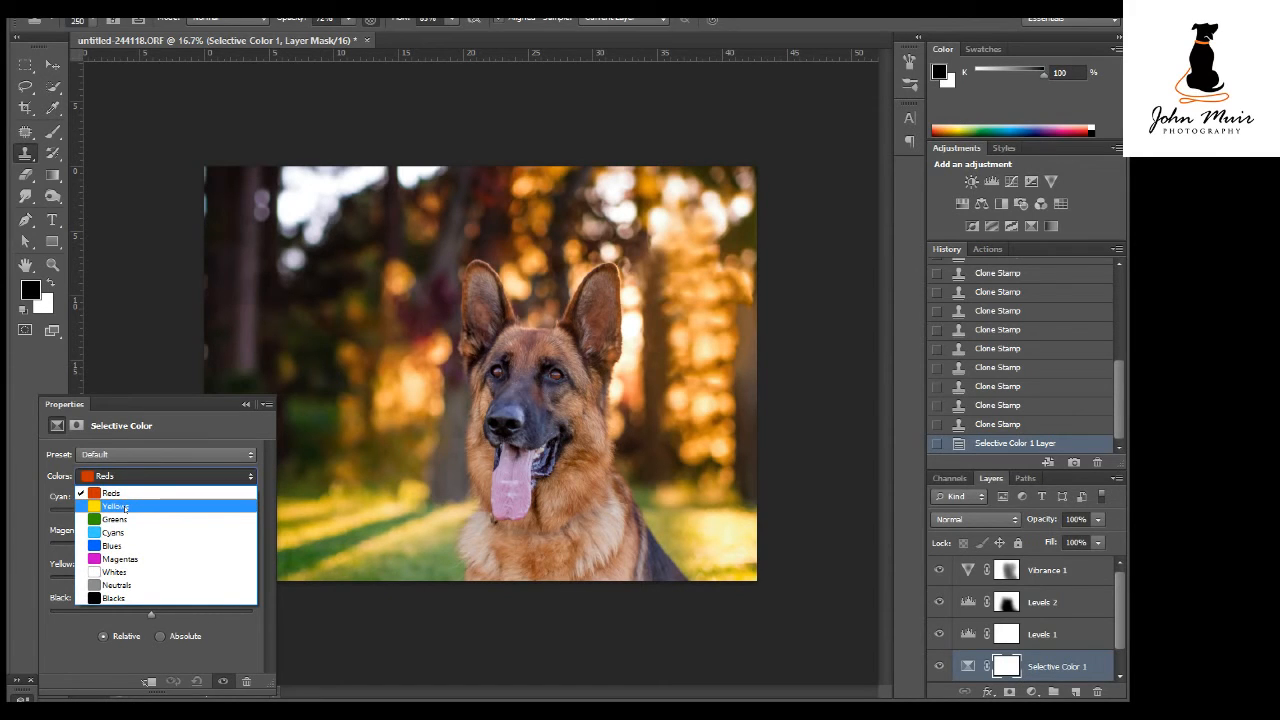
pyautogui.click(125, 508)
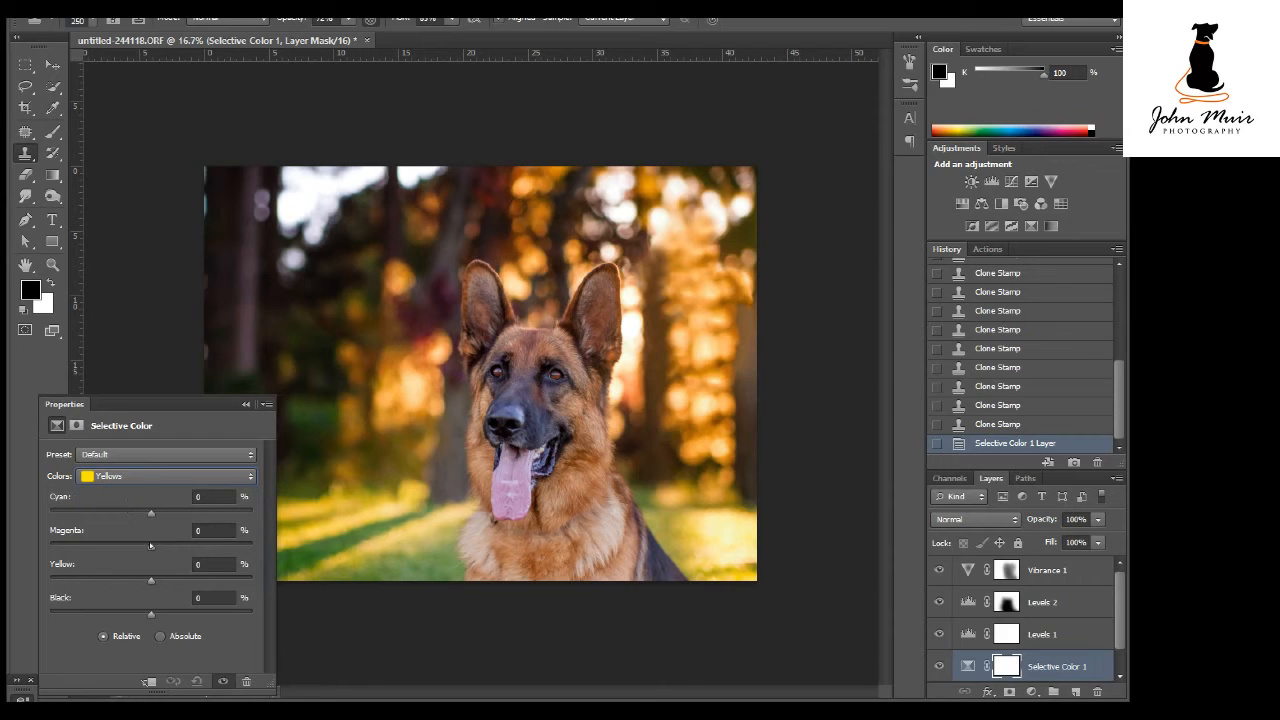
pyautogui.moveTo(151, 548); pyautogui.dragTo(167, 549)
pyautogui.moveTo(171, 555); pyautogui.dragTo(171, 552)
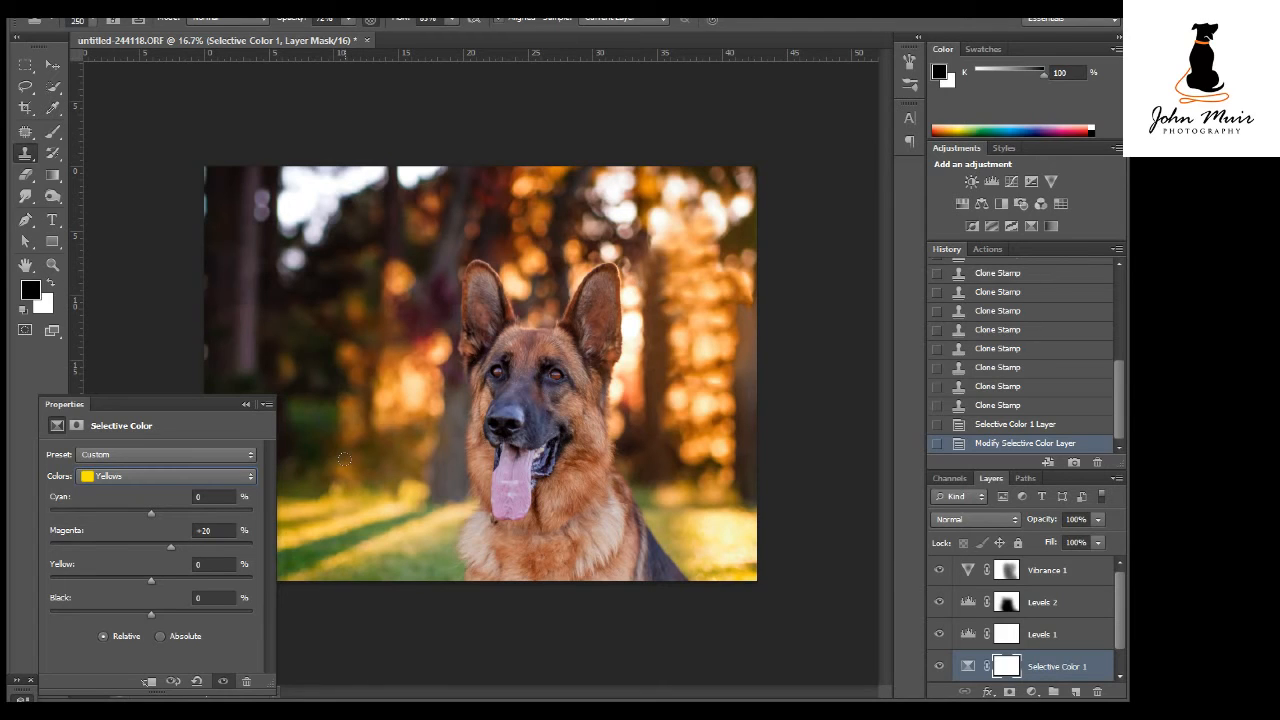
pyautogui.moveTo(153, 614); pyautogui.dragTo(145, 618)
pyautogui.click(246, 405)
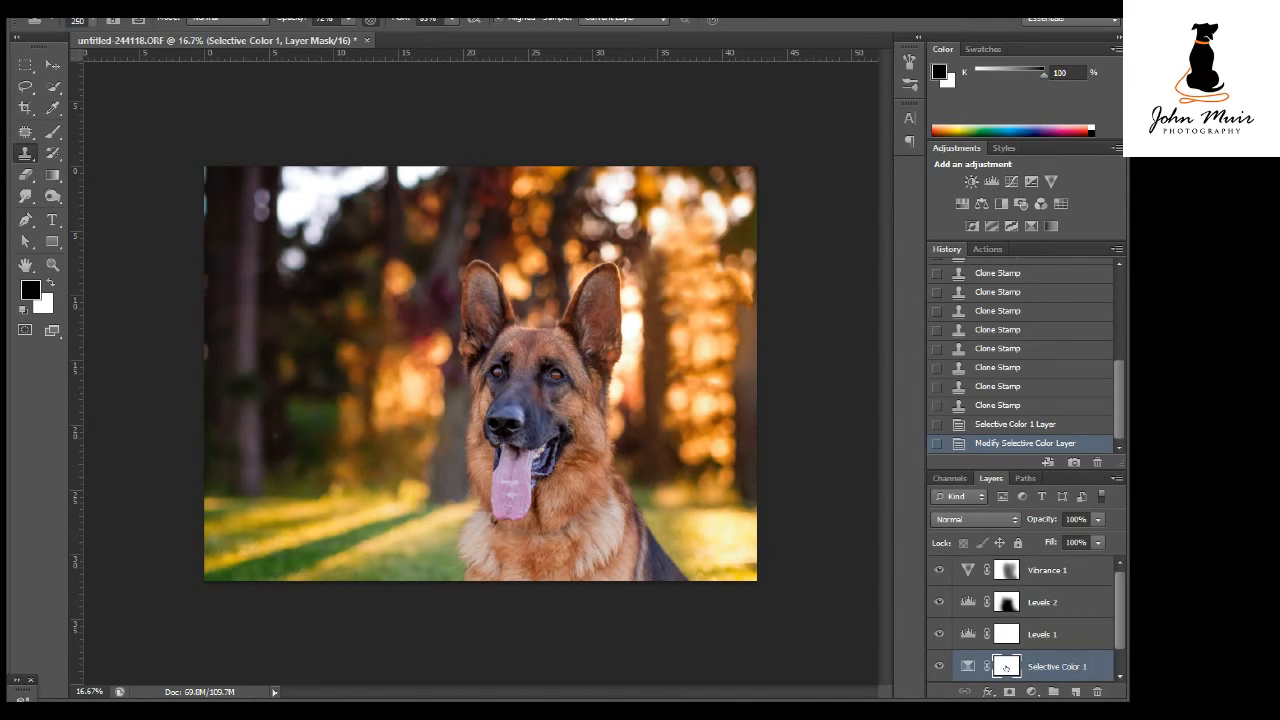
# Invert the Selective Color mask and paint white over the background around the dog with a 1700 px brush at full opacity
pyautogui.hotkey('ctrl', 'i')
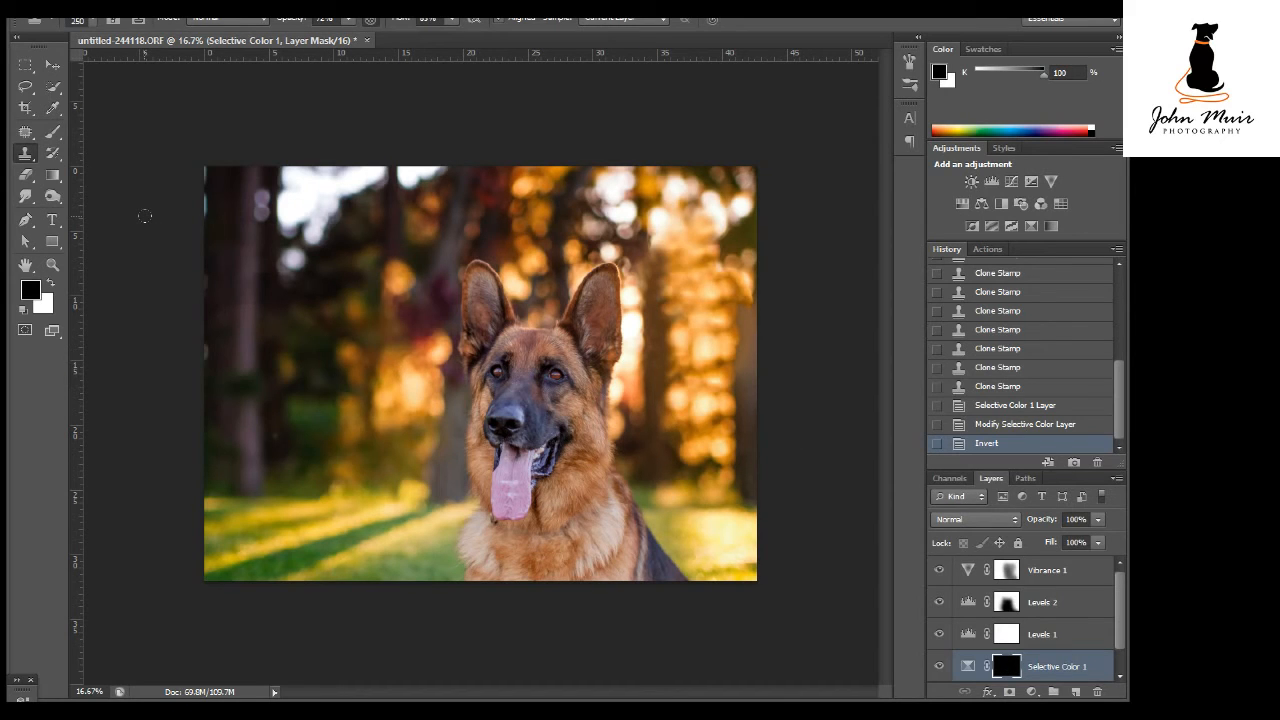
pyautogui.press('b')
pyautogui.click(347, 19)
pyautogui.moveTo(395, 40); pyautogui.dragTo(411, 40)
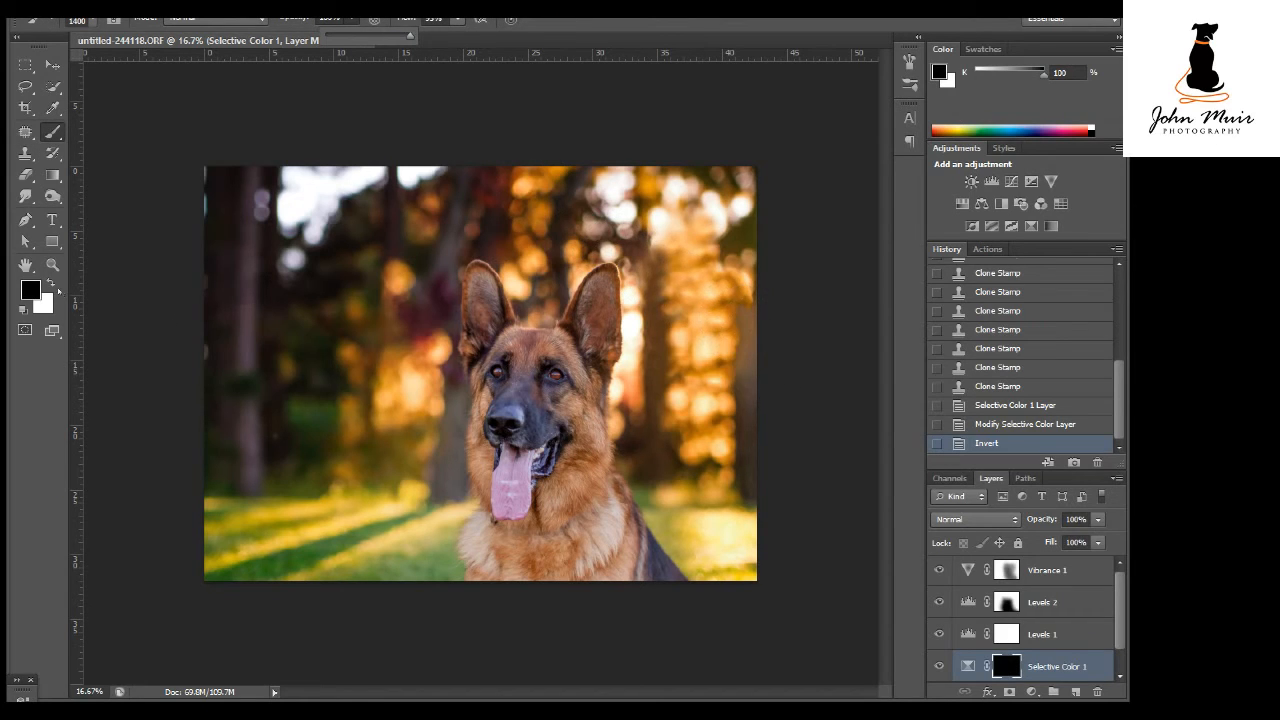
pyautogui.press('x')
pyautogui.press(']')
pyautogui.press(']')
pyautogui.press(']')
pyautogui.moveTo(711, 416); pyautogui.dragTo(757, 457)
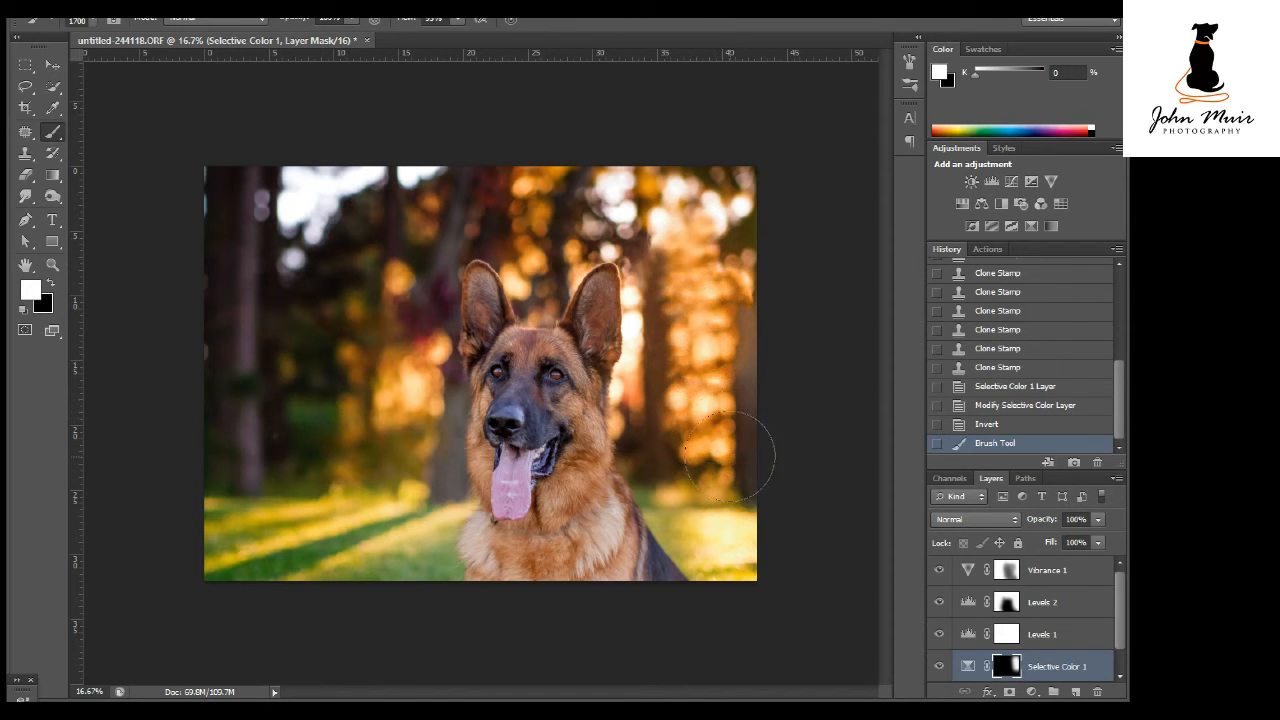
pyautogui.click(704, 204)
pyautogui.click(527, 212)
pyautogui.click(349, 268)
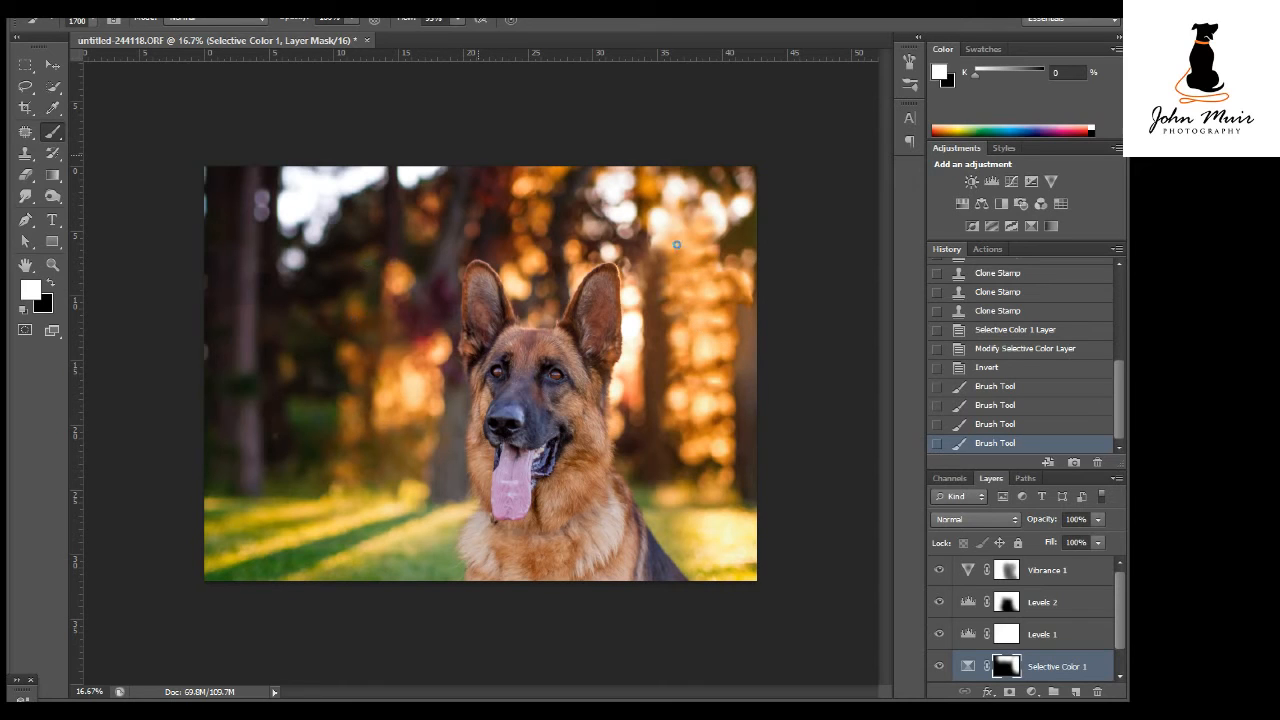
pyautogui.click(709, 311)
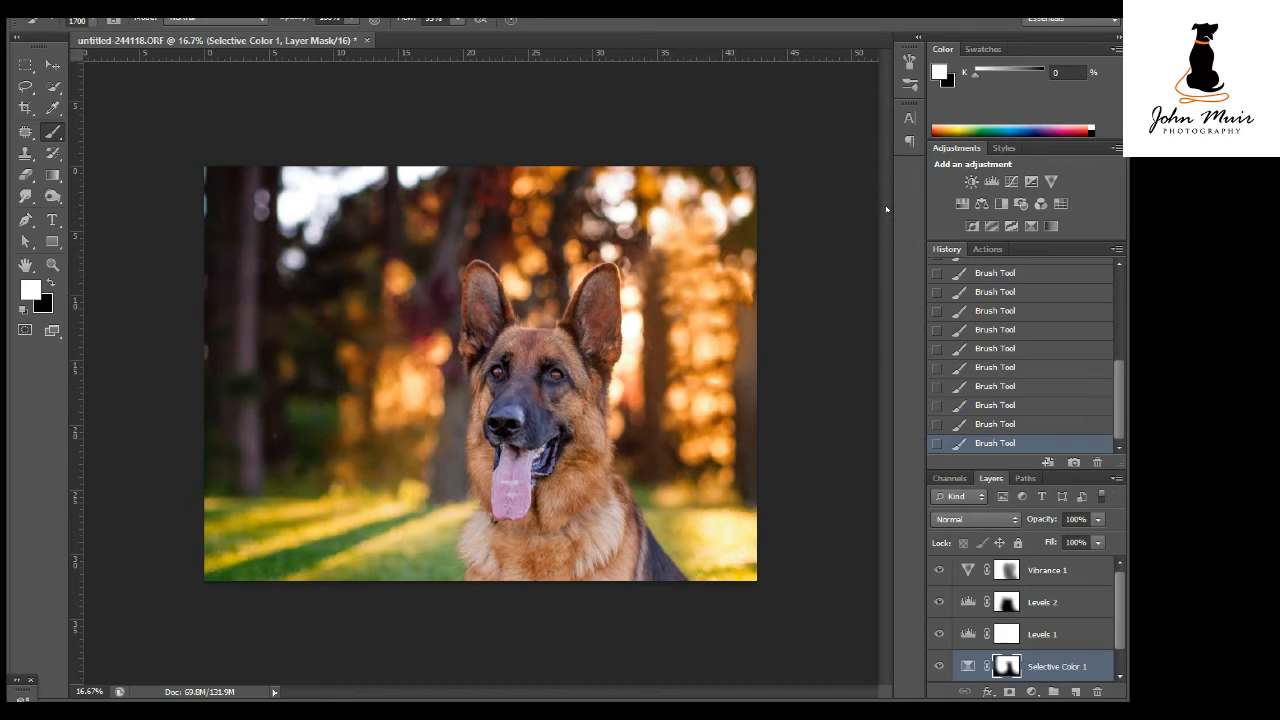
# Add a Levels adjustment layer above the Selective Color layer and set the Blue channel's midtone to 0.94
pyautogui.click(1038, 695)
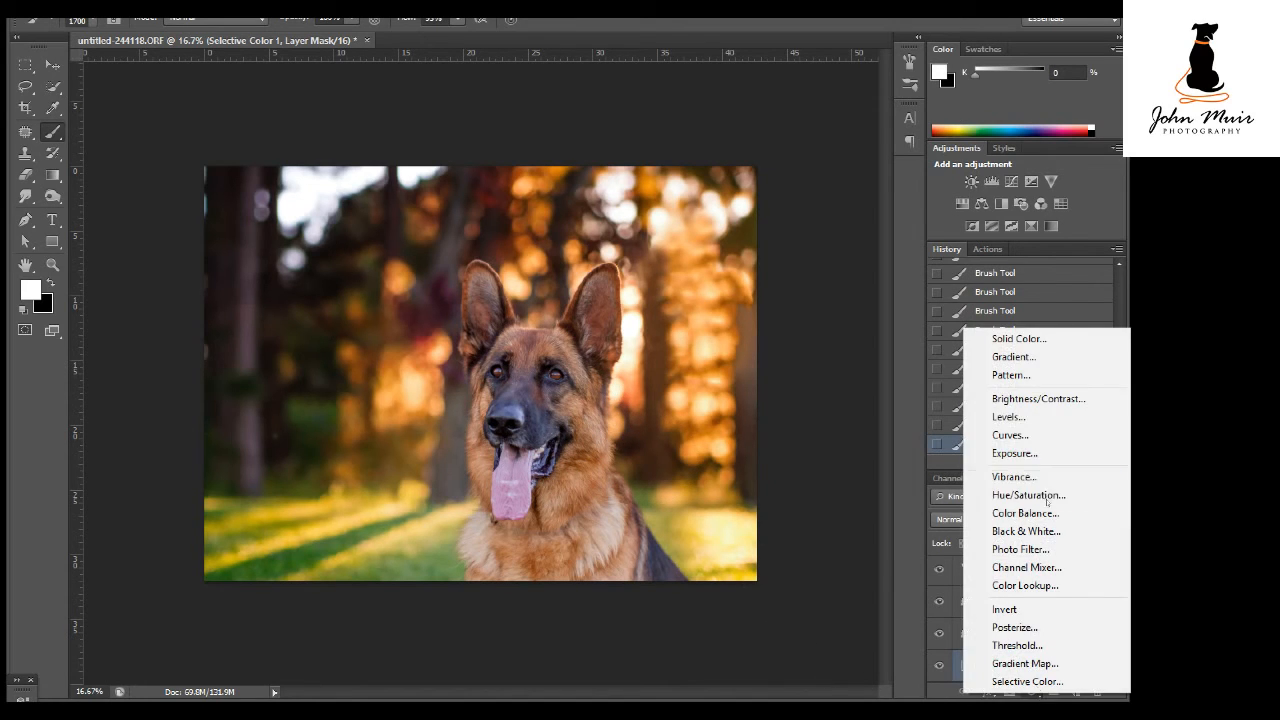
pyautogui.click(1031, 416)
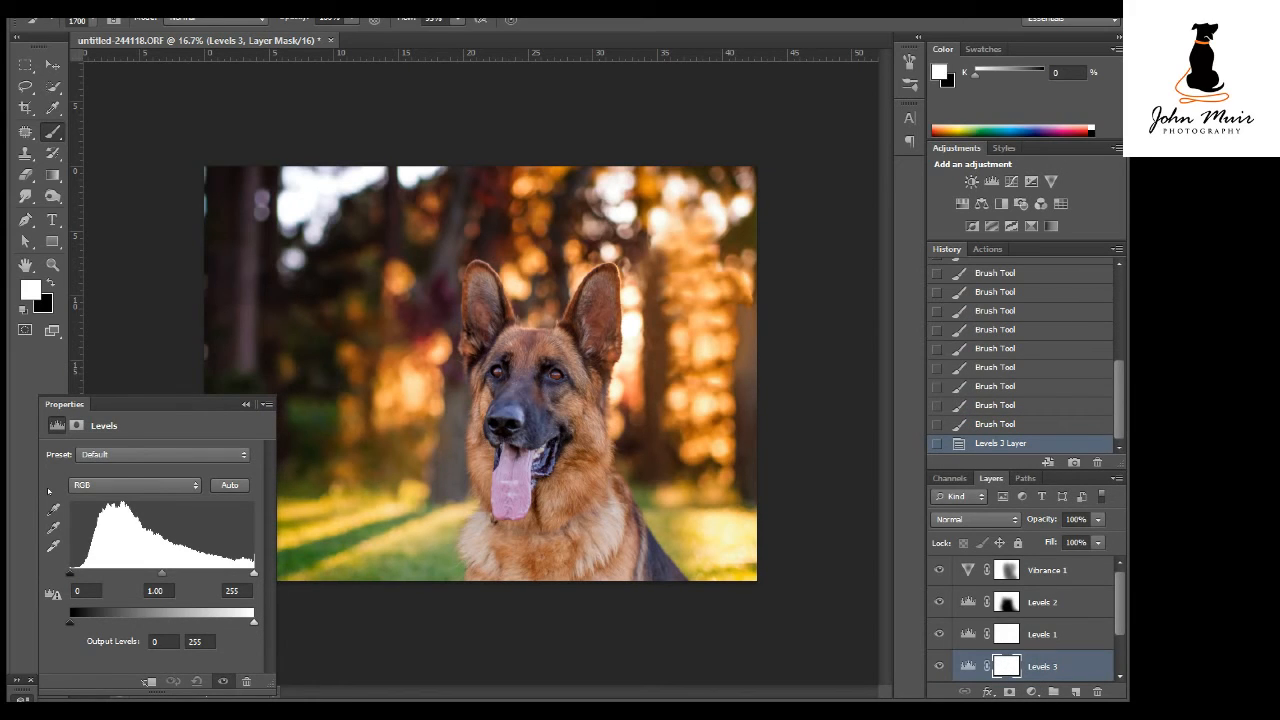
pyautogui.hotkey('alt', '5')
pyautogui.hotkey('ctrl', '+')
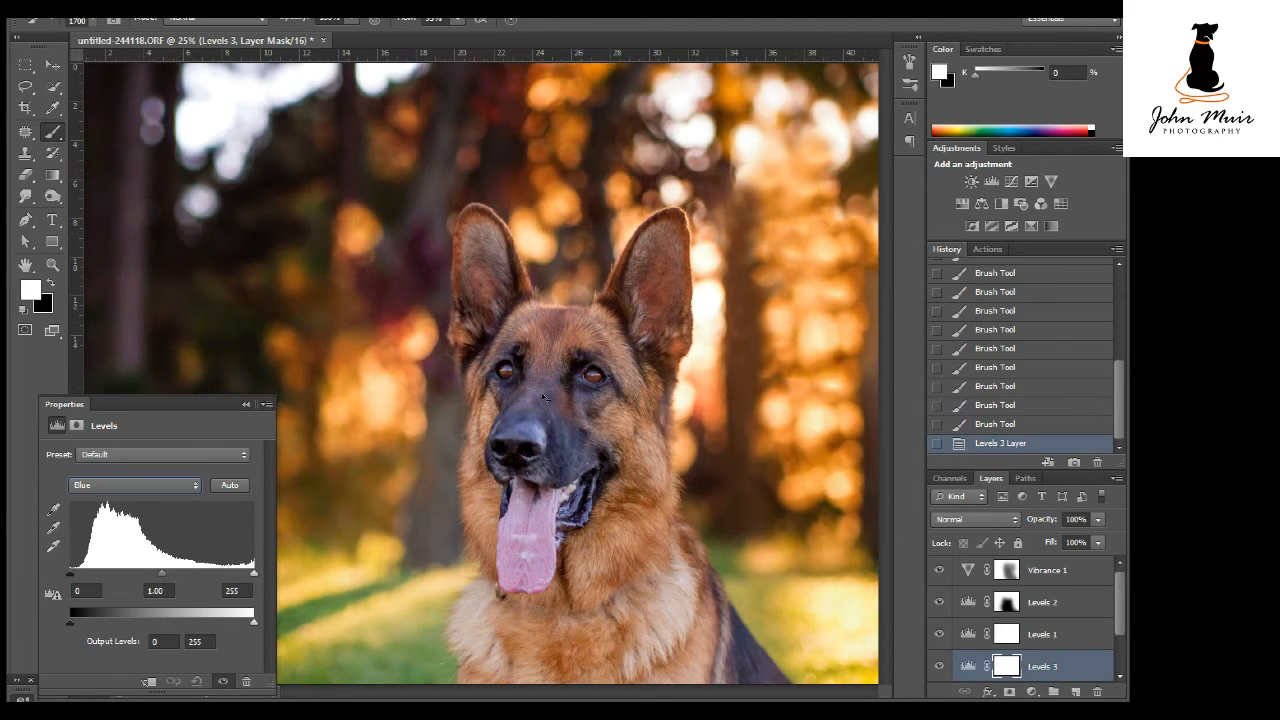
pyautogui.hotkey('ctrl', '+')
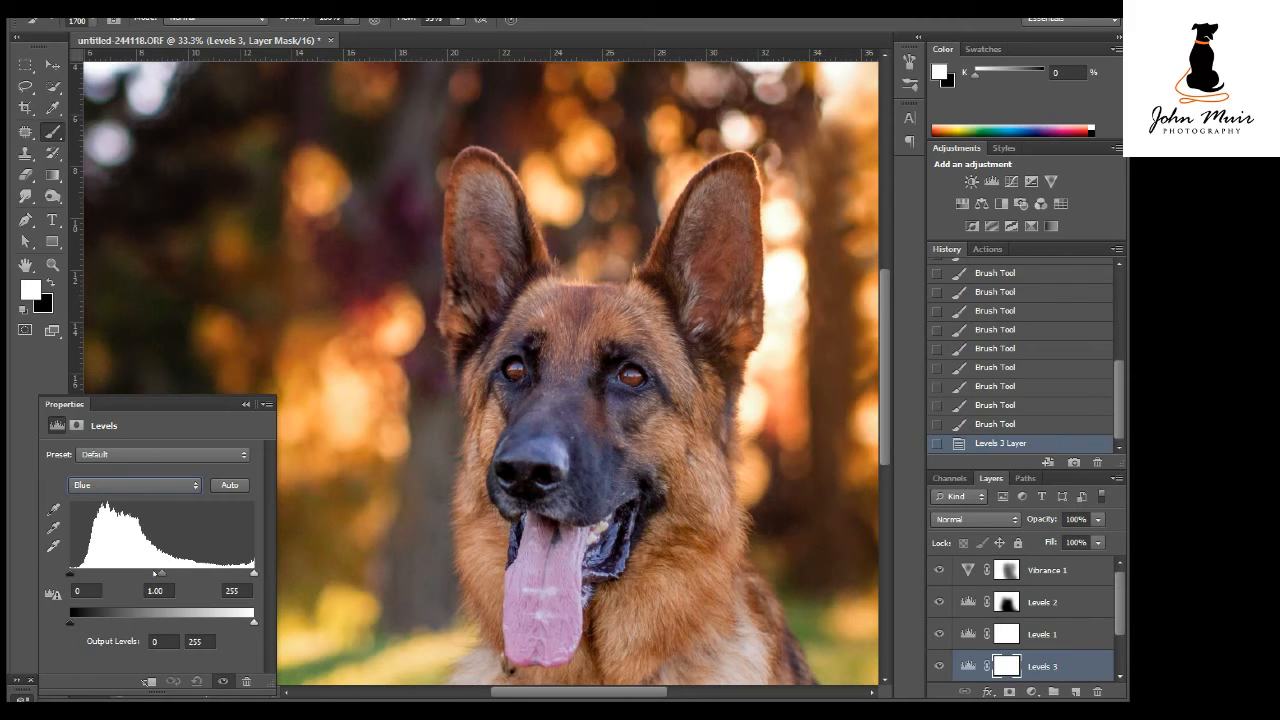
pyautogui.moveTo(156, 574)
pyautogui.mouseDown()
pyautogui.moveTo(133, 577)
pyautogui.moveTo(171, 577)
pyautogui.mouseUp()
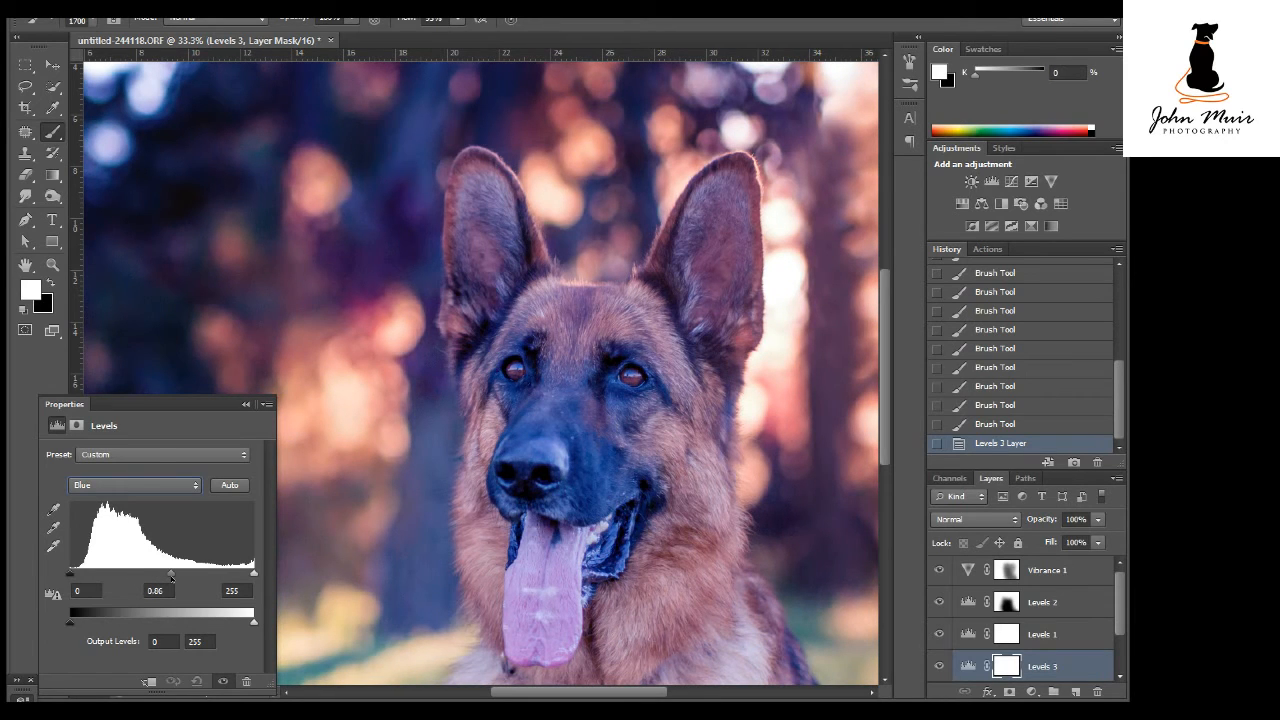
pyautogui.moveTo(171, 578); pyautogui.dragTo(167, 580)
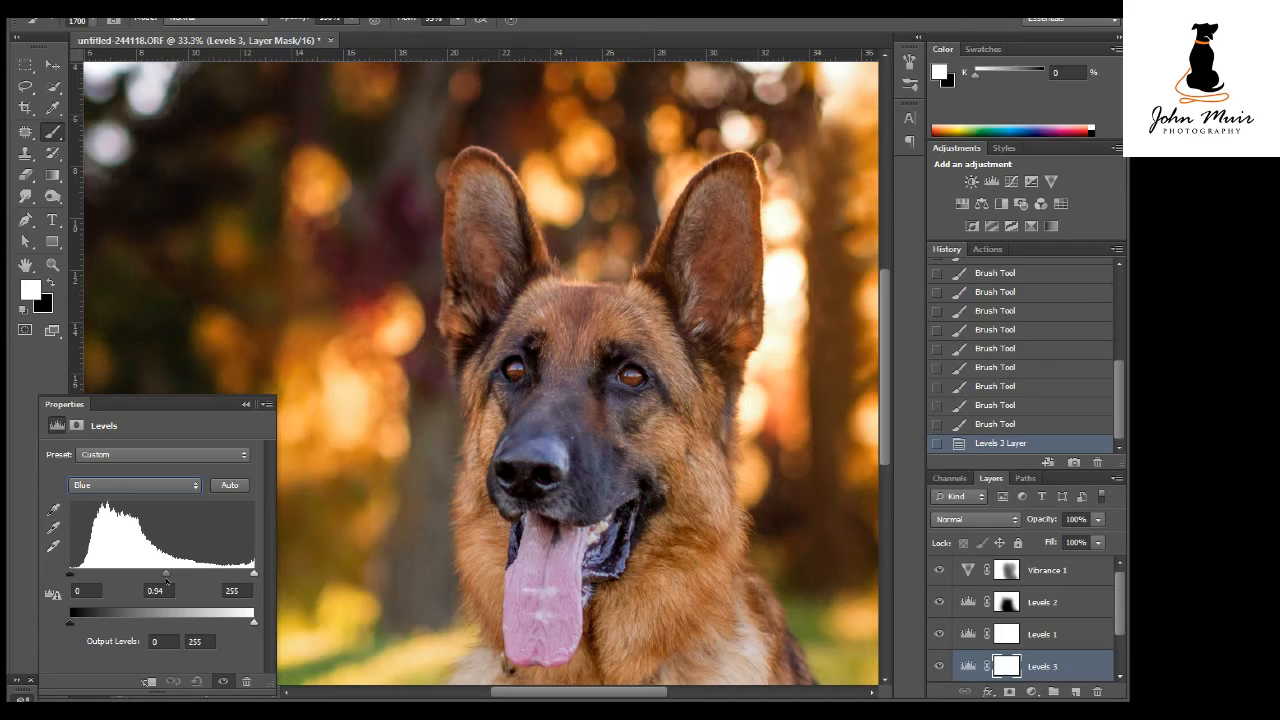
pyautogui.moveTo(166, 580); pyautogui.dragTo(166, 580)
# Compare the portrait with and without the new Levels layer, and invert that layer's mask to black
pyautogui.click(938, 665)
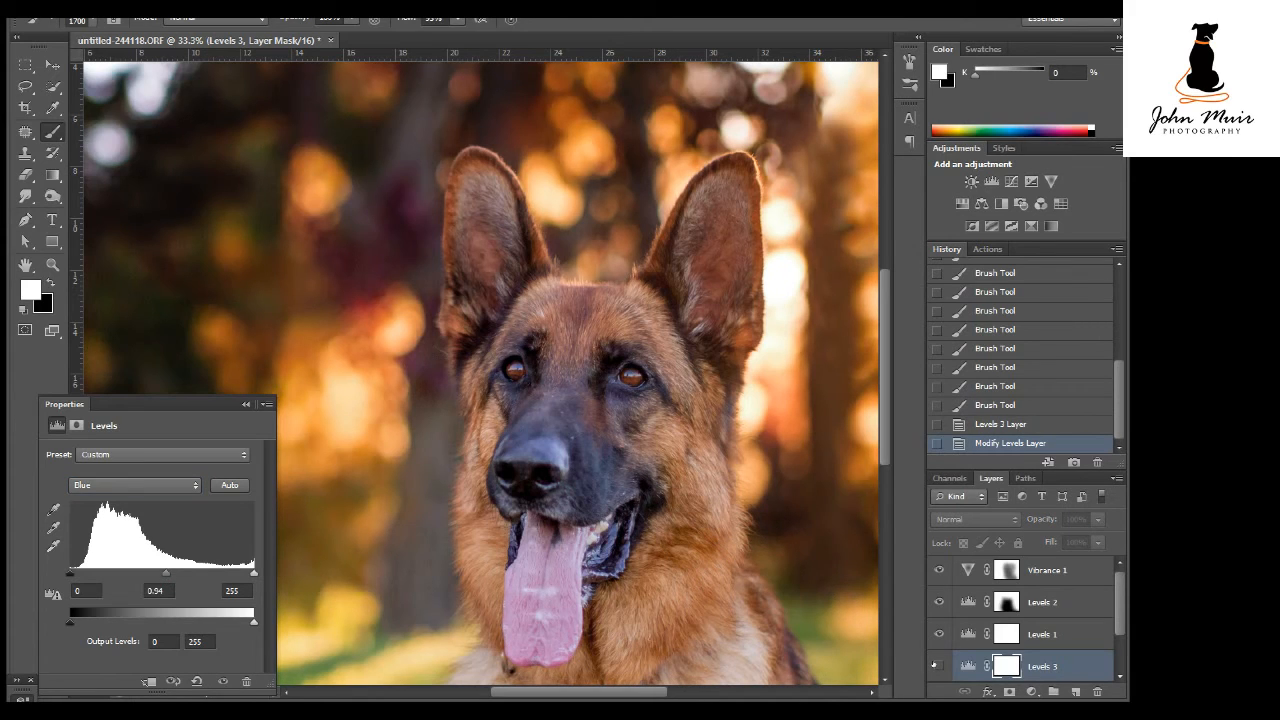
pyautogui.click(937, 665)
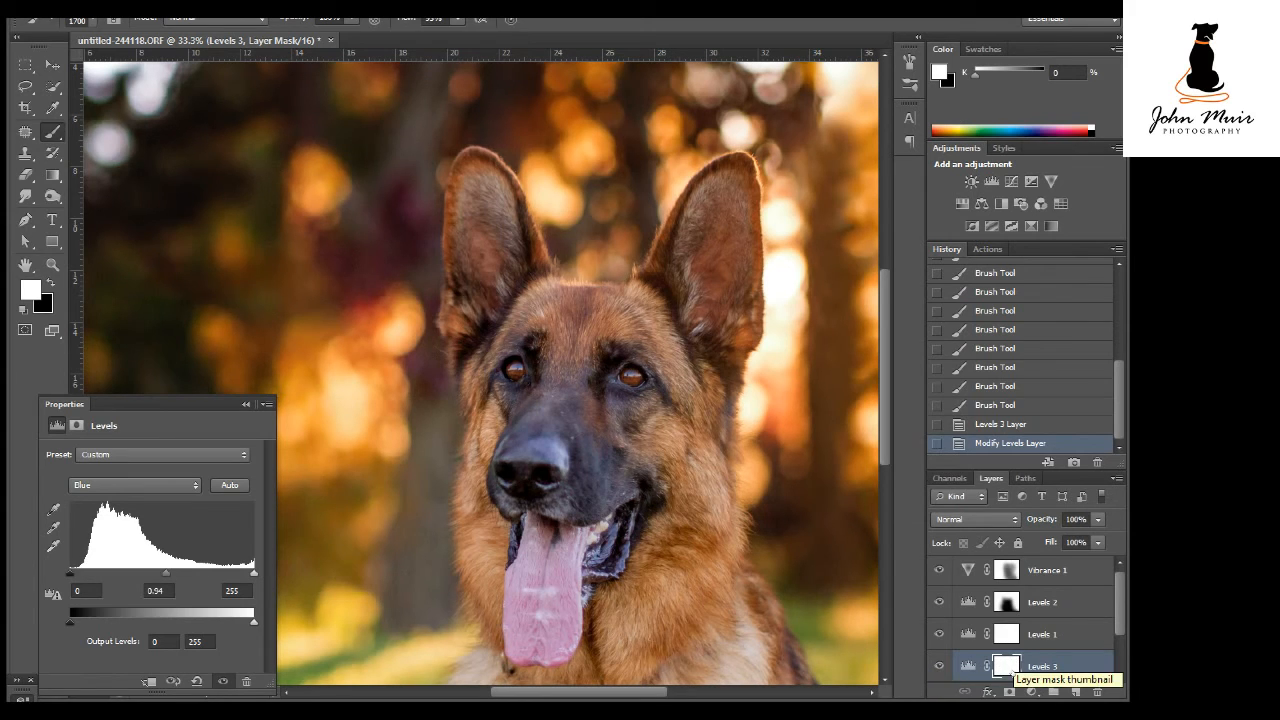
pyautogui.click(1006, 662)
pyautogui.hotkey('ctrl', 'i')
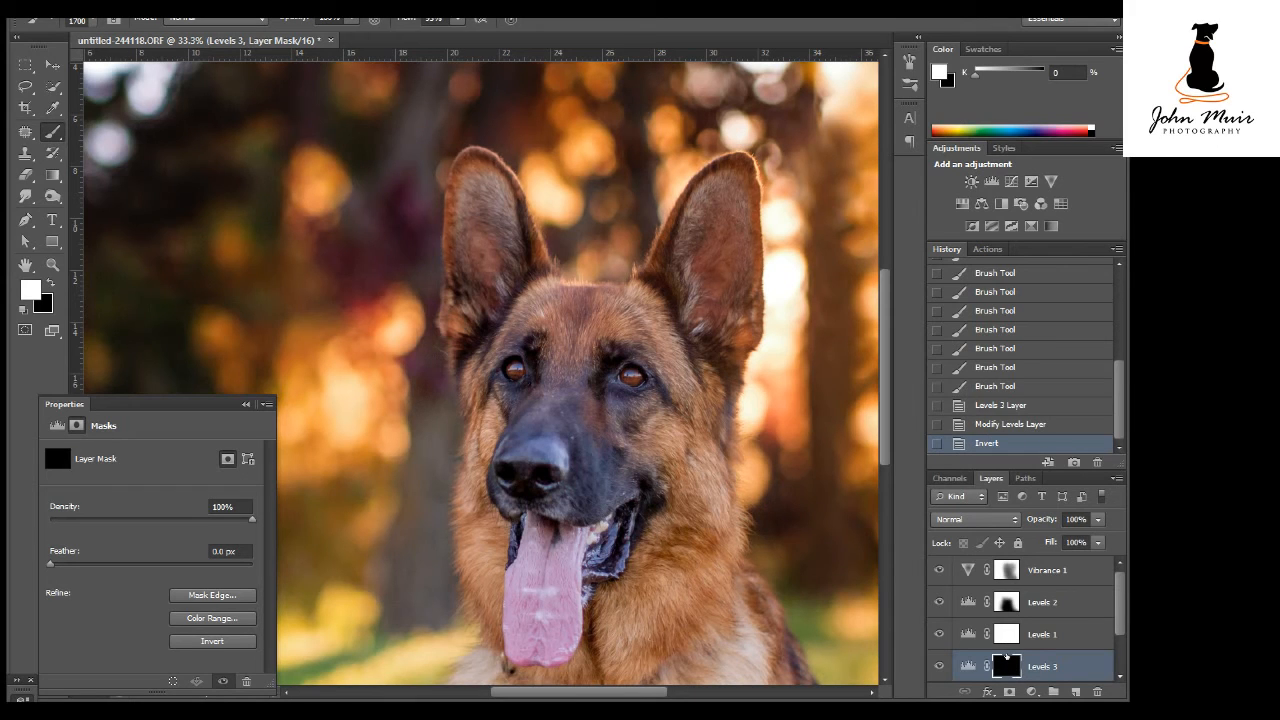
# Paint white on the Levels 3 mask over the dog's nose and muzzle with a 400 px brush
pyautogui.press('[')
pyautogui.press('[')
pyautogui.press('[')
pyautogui.press('[')
pyautogui.press('[')
pyautogui.press('[')
pyautogui.press('[')
pyautogui.press('[')
pyautogui.press('[')
pyautogui.press('[')
pyautogui.press('[')
pyautogui.press('[')
pyautogui.click(553, 434)
pyautogui.click(536, 436)
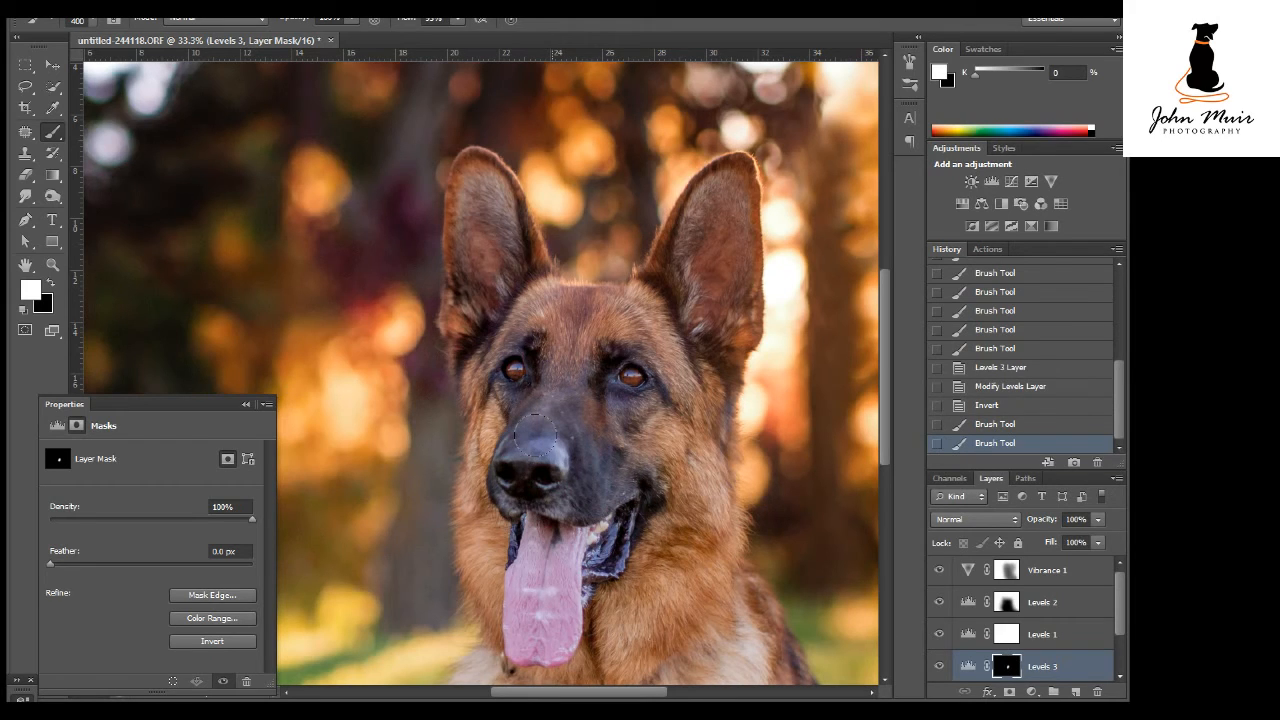
pyautogui.click(530, 468)
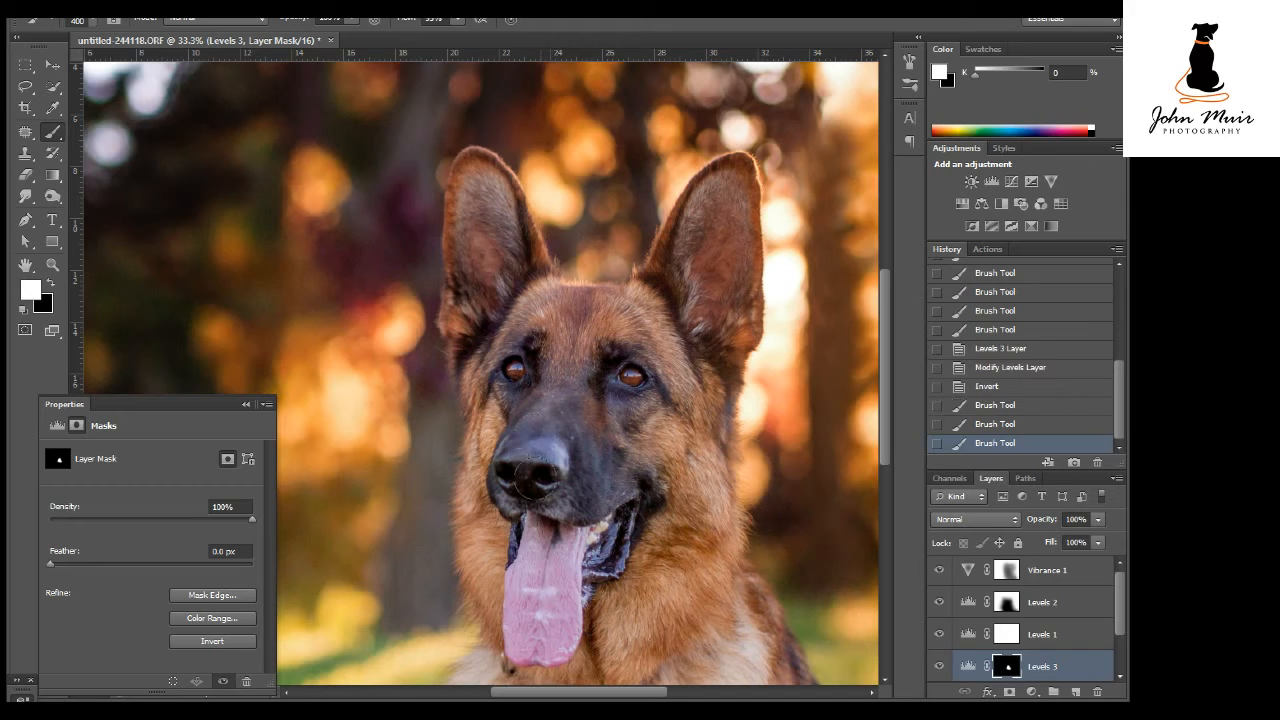
pyautogui.click(522, 478)
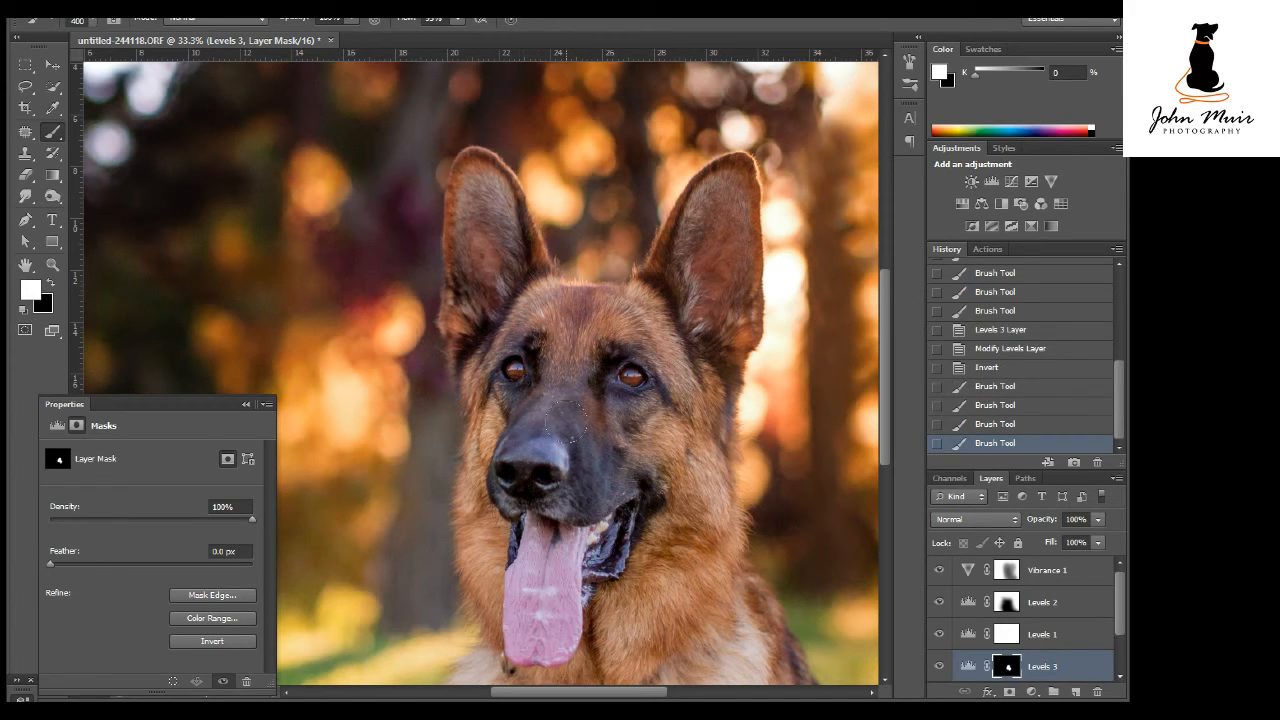
# Check the Levels 3 effect and compare the edit with the original history state, returning to the latest brush stroke
pyautogui.click(939, 666)
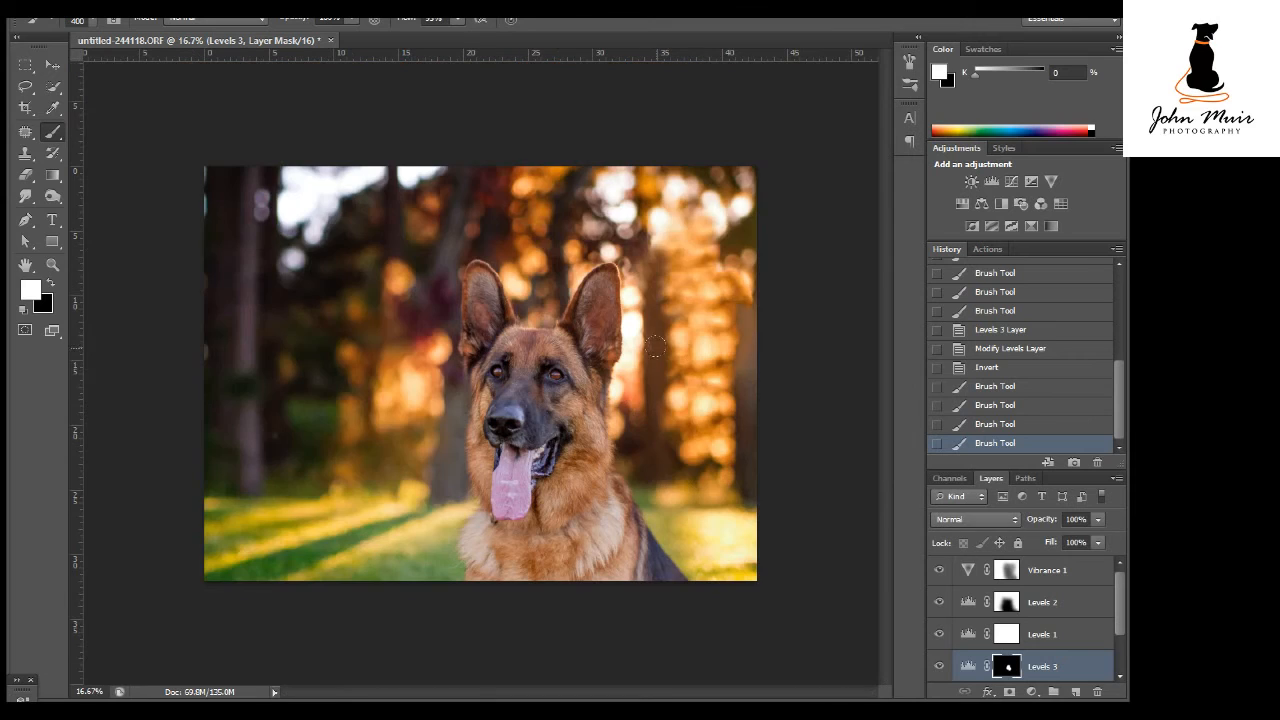
pyautogui.moveTo(1113, 388); pyautogui.dragTo(1069, 276)
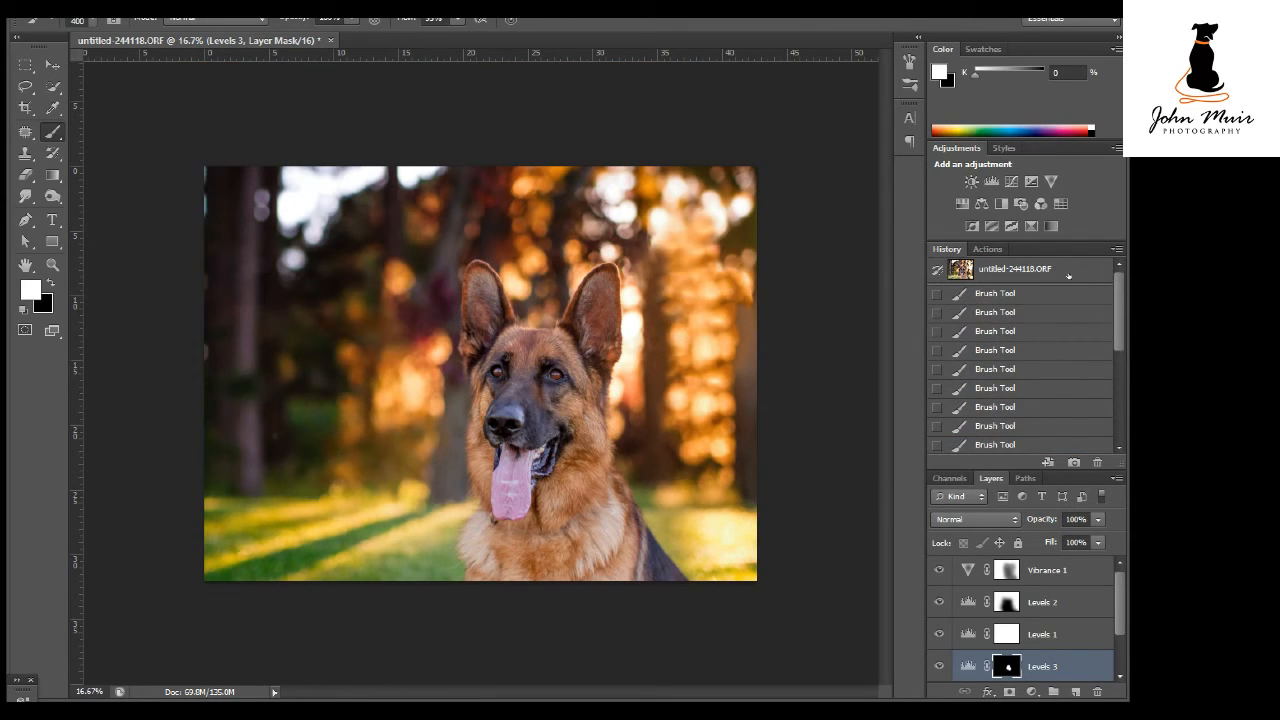
pyautogui.click(1068, 276)
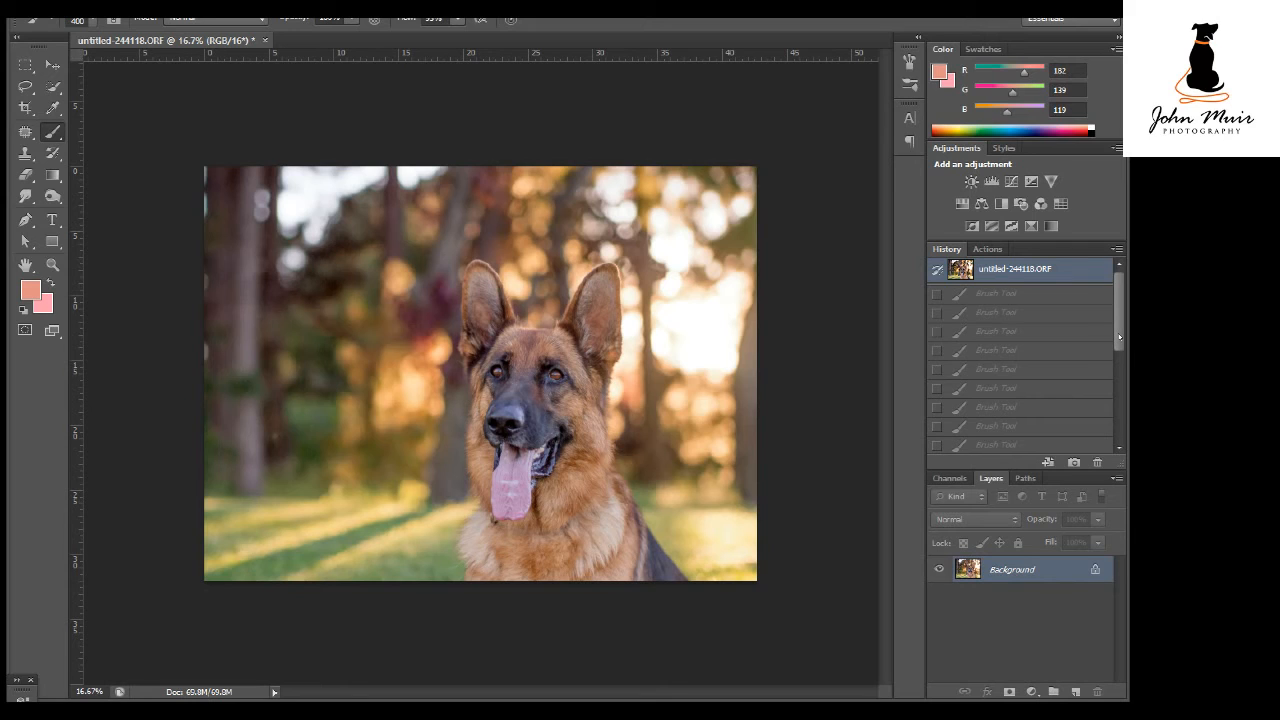
pyautogui.moveTo(1119, 338); pyautogui.dragTo(1119, 440)
pyautogui.click(1020, 442)
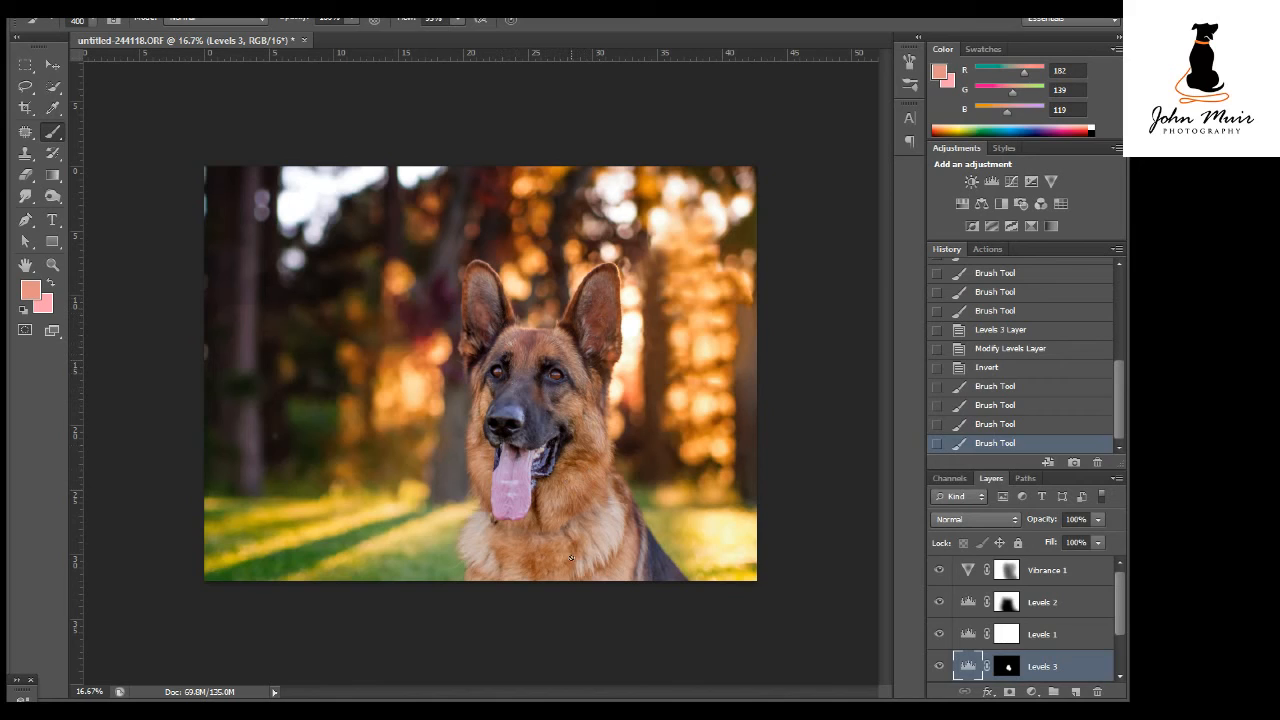
# Add a Levels adjustment layer above Levels 3 with RGB input black at 7 and input white at 224
pyautogui.click(1032, 693)
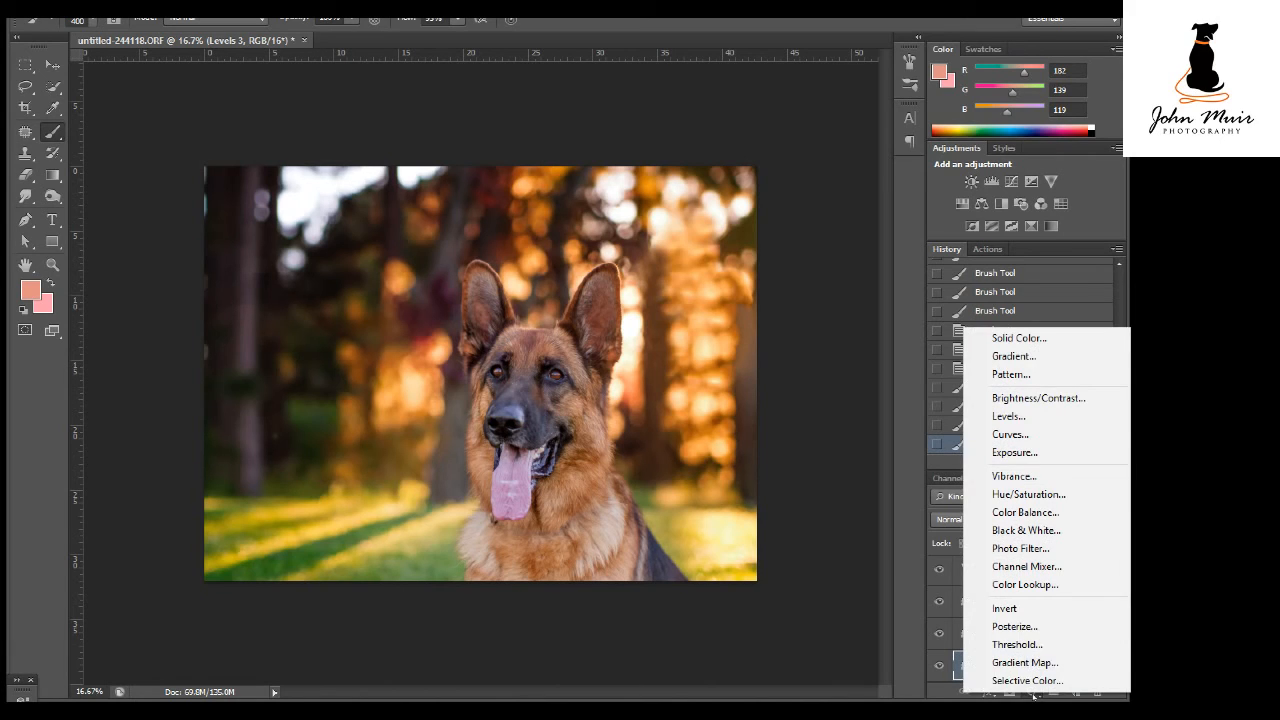
pyautogui.click(1017, 421)
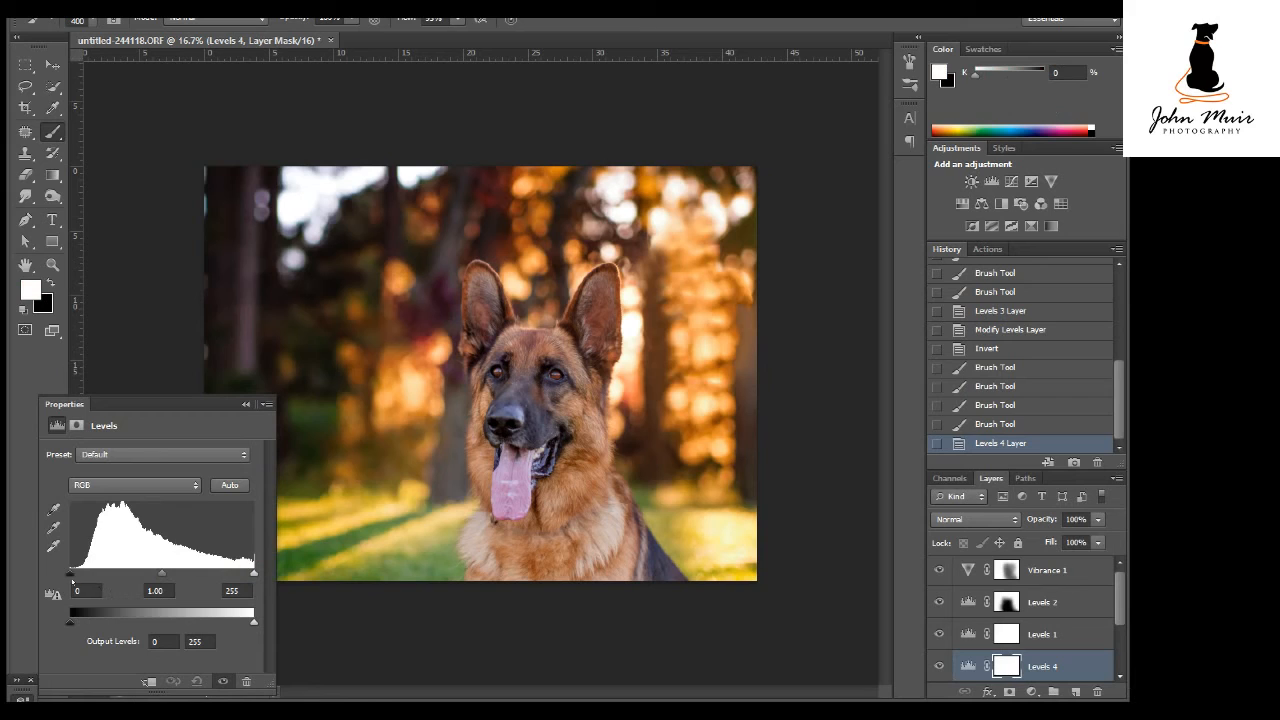
pyautogui.moveTo(70, 575); pyautogui.dragTo(74, 577)
pyautogui.moveTo(75, 579); pyautogui.dragTo(80, 583)
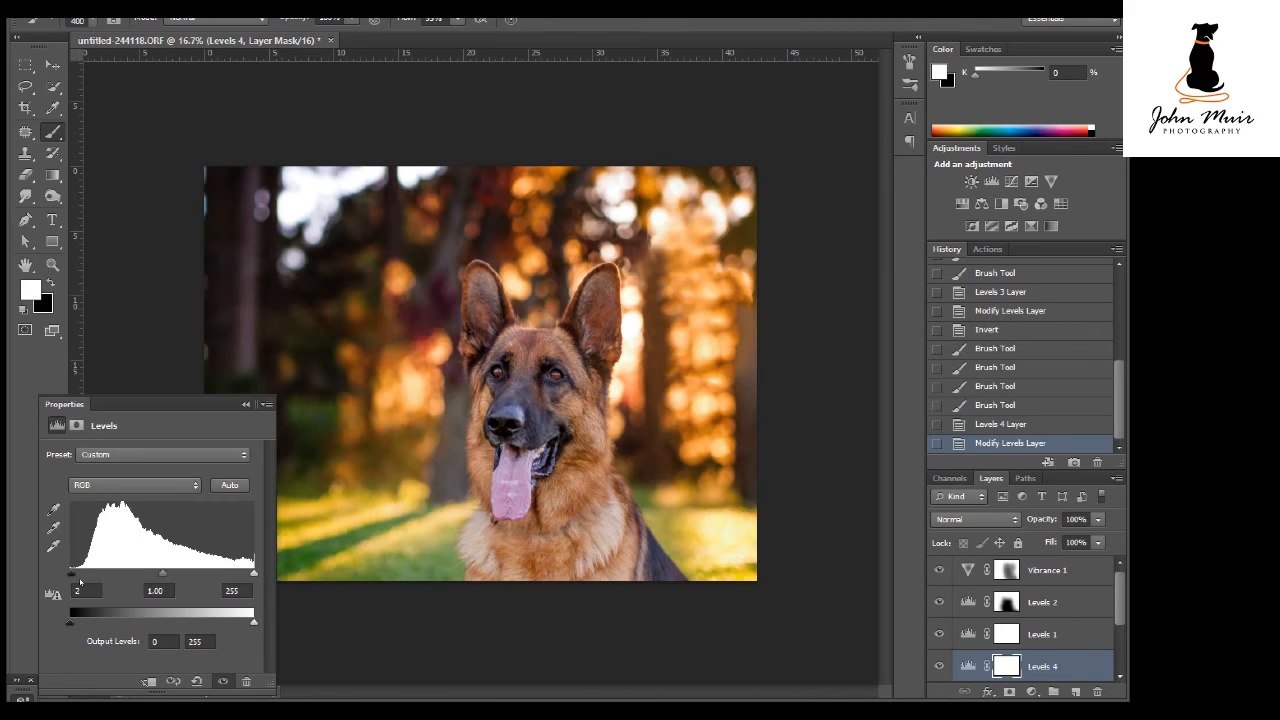
pyautogui.moveTo(72, 573); pyautogui.dragTo(75, 575)
pyautogui.moveTo(255, 574); pyautogui.dragTo(234, 577)
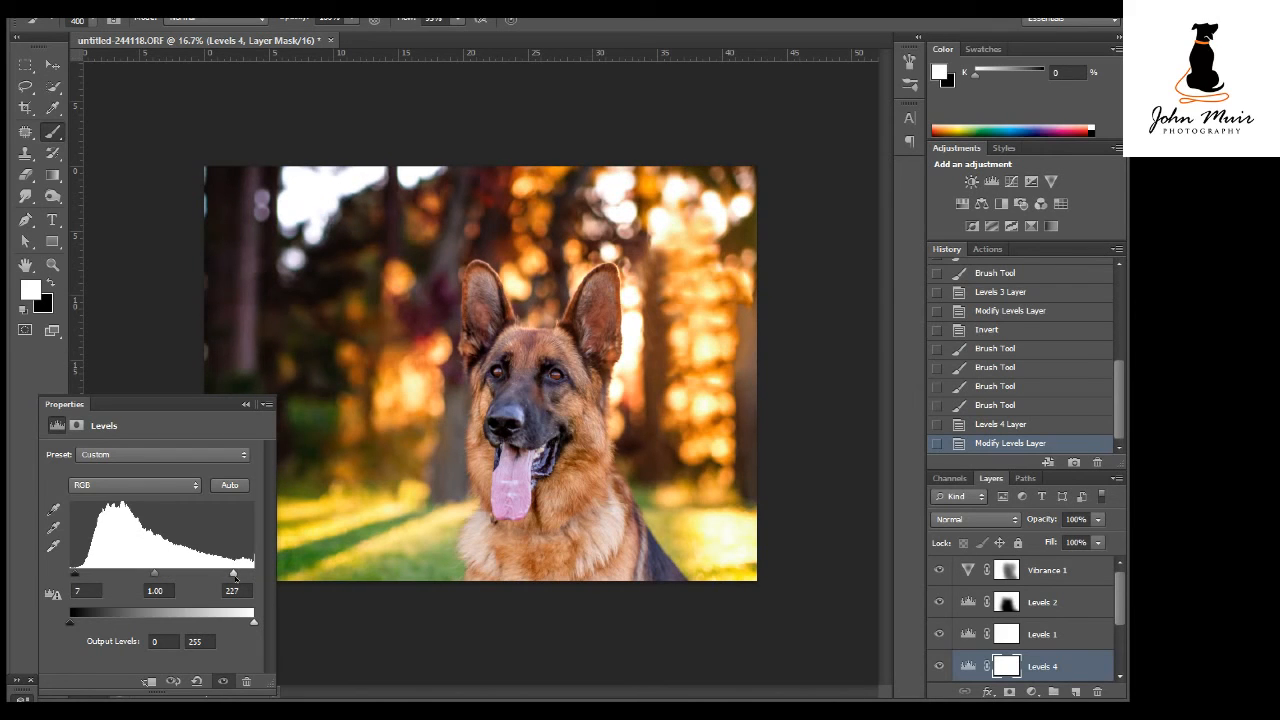
pyautogui.moveTo(235, 577); pyautogui.dragTo(232, 574)
pyautogui.moveTo(74, 575); pyautogui.dragTo(74, 575)
# Compare the portrait with and without the unmasked Levels 4 layer
pyautogui.click(939, 666)
pyautogui.click(939, 666)
pyautogui.click(939, 666)
pyautogui.click(939, 666)
# Invert the Levels 4 mask to black and paint white over the dog with an 1100 px brush
pyautogui.click(1011, 666)
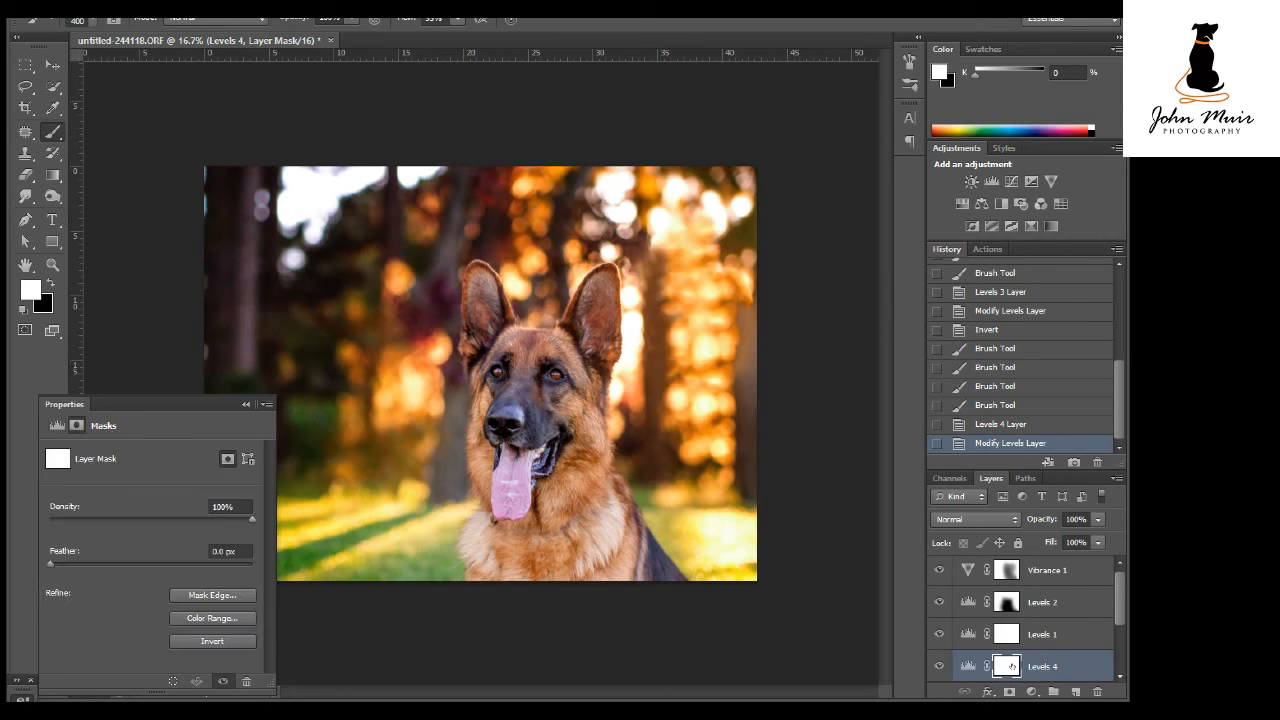
pyautogui.hotkey('ctrl', 'i')
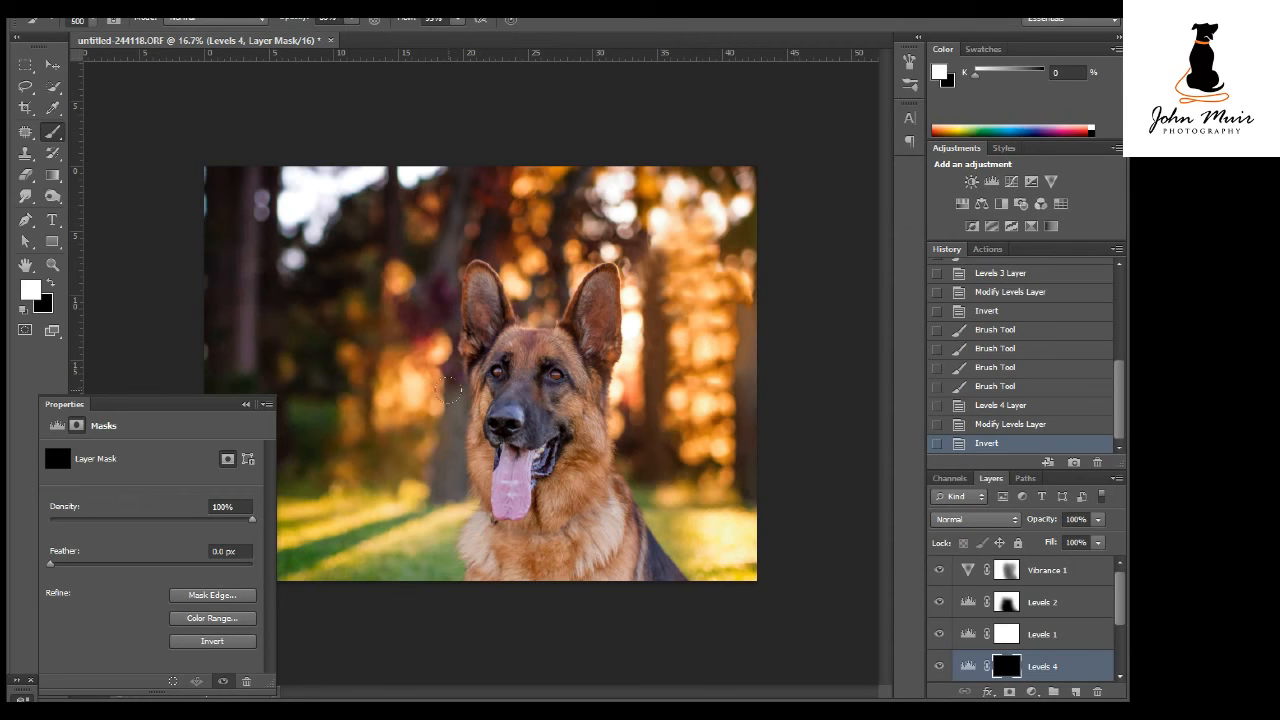
pyautogui.press(']')
pyautogui.press(']')
pyautogui.press(']')
pyautogui.press(']')
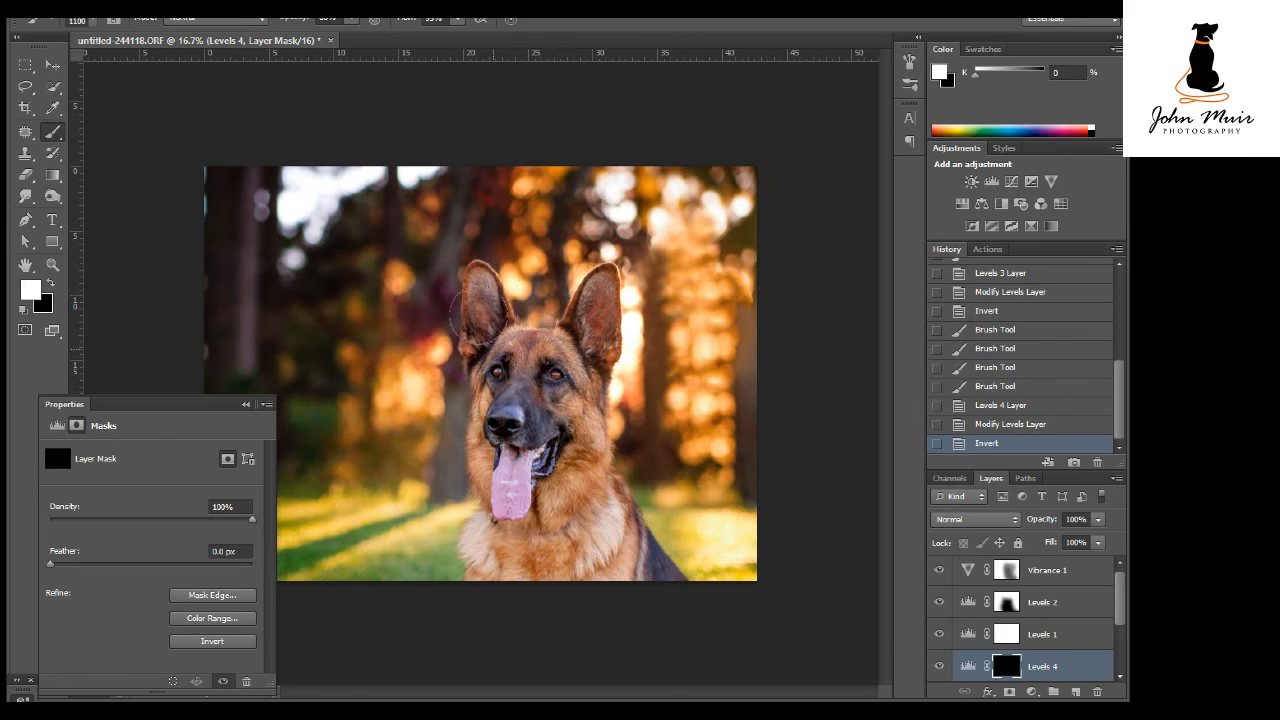
pyautogui.moveTo(497, 536)
pyautogui.mouseDown()
pyautogui.moveTo(579, 574)
pyautogui.moveTo(545, 468)
pyautogui.moveTo(557, 505)
pyautogui.mouseUp()
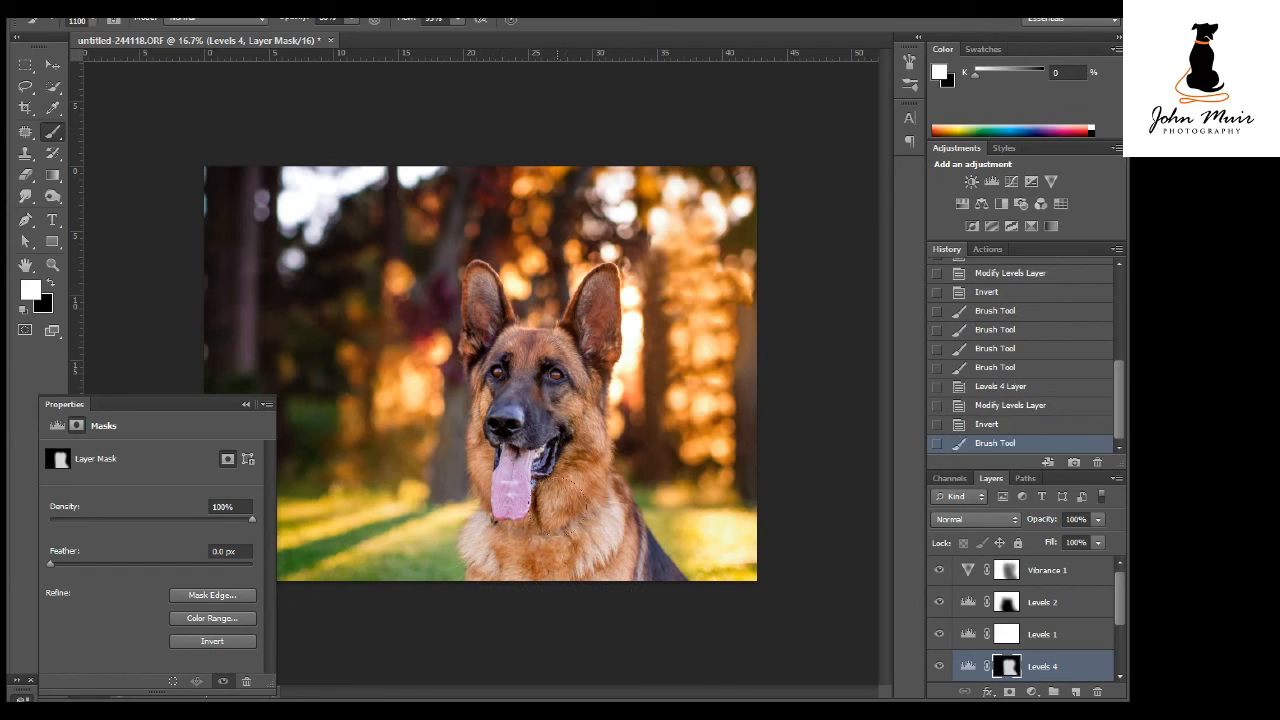
# Toggle the masked Levels 4 layer off and on to check its effect on the dog
pyautogui.click(938, 666)
pyautogui.click(938, 666)
pyautogui.click(938, 666)
pyautogui.click(938, 666)
# Compare the finished edit with the original untitled-244118.ORF history state, and return to the latest brush stroke
pyautogui.moveTo(193, 413); pyautogui.dragTo(192, 470)
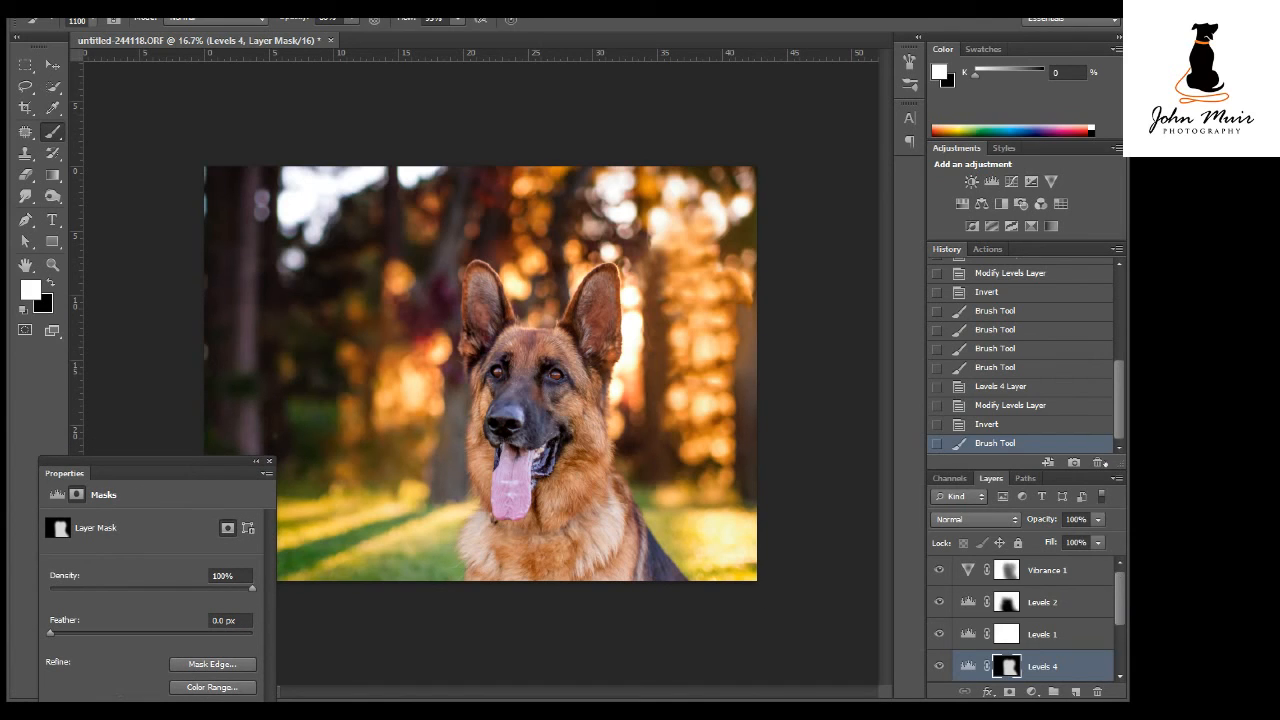
pyautogui.scroll(5, 1090, 405)
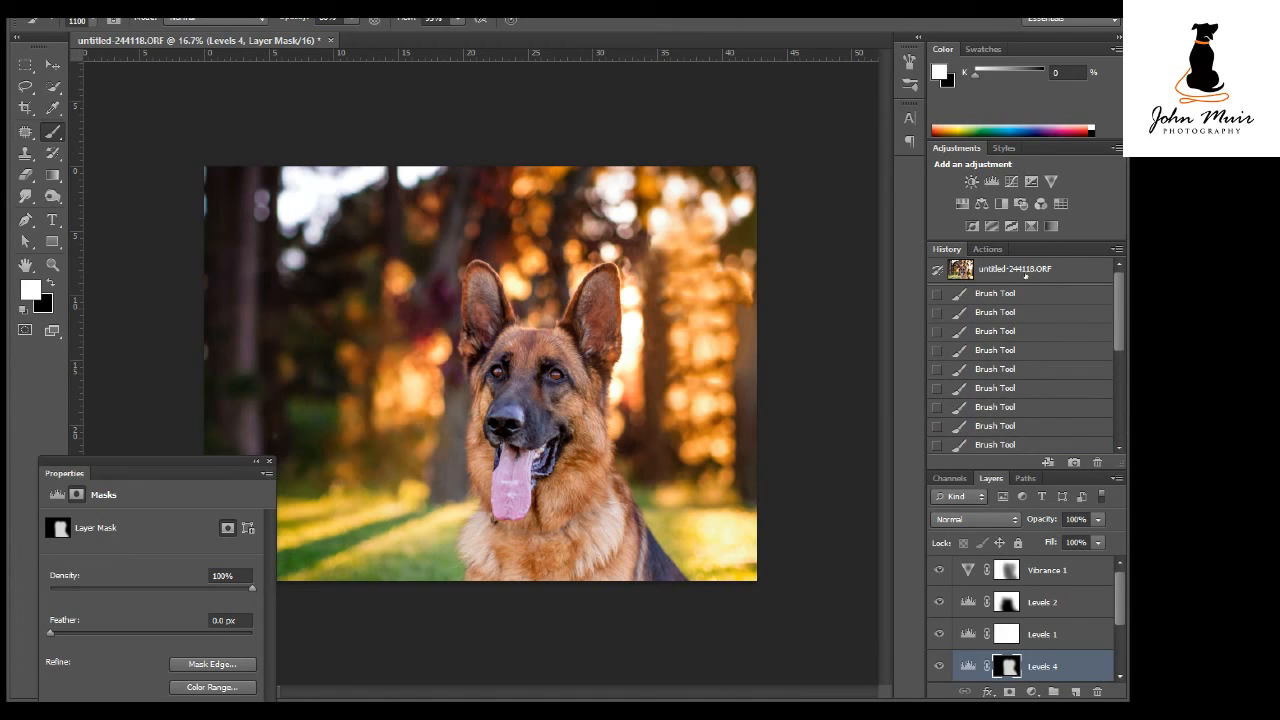
pyautogui.click(1025, 273)
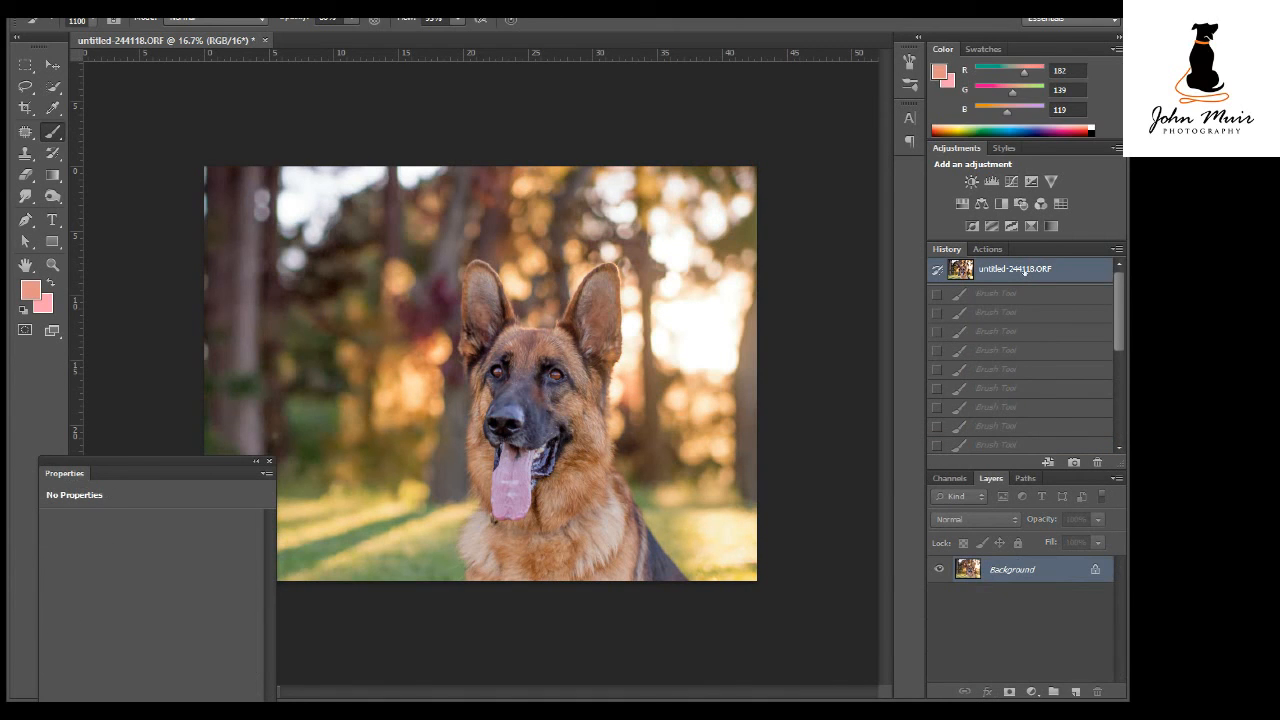
pyautogui.moveTo(1124, 303); pyautogui.dragTo(1121, 415)
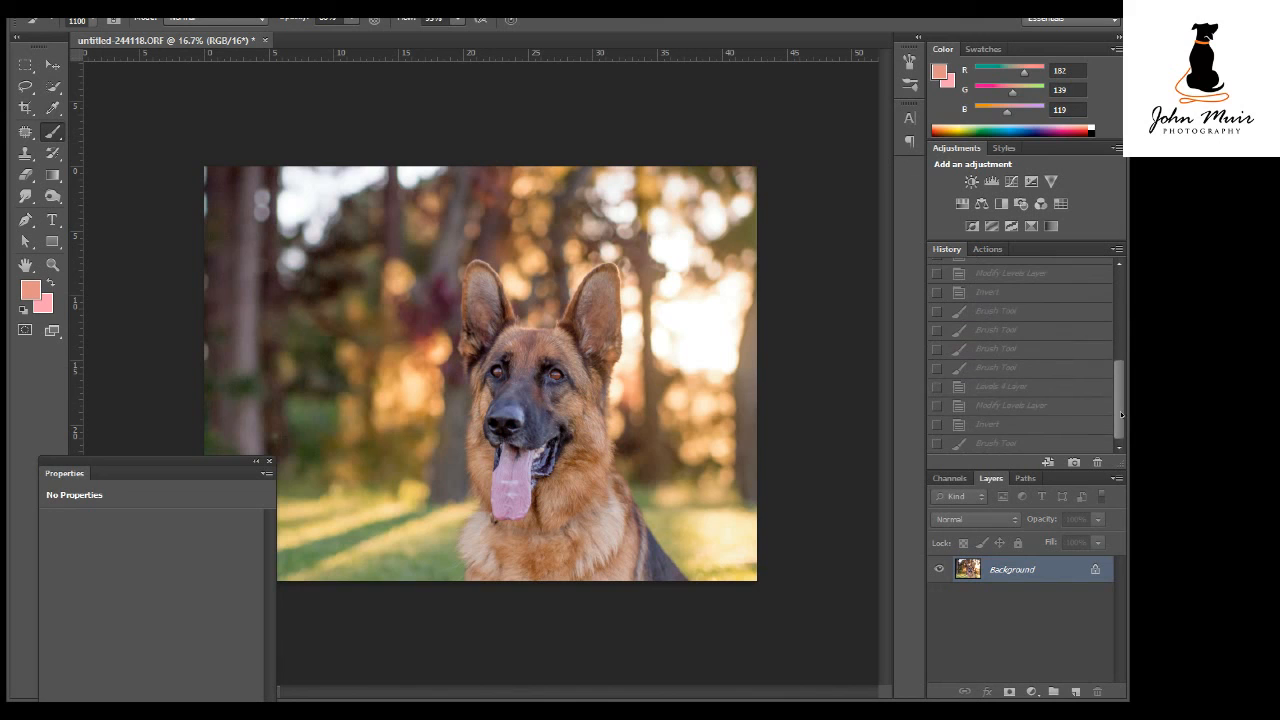
pyautogui.click(1002, 443)
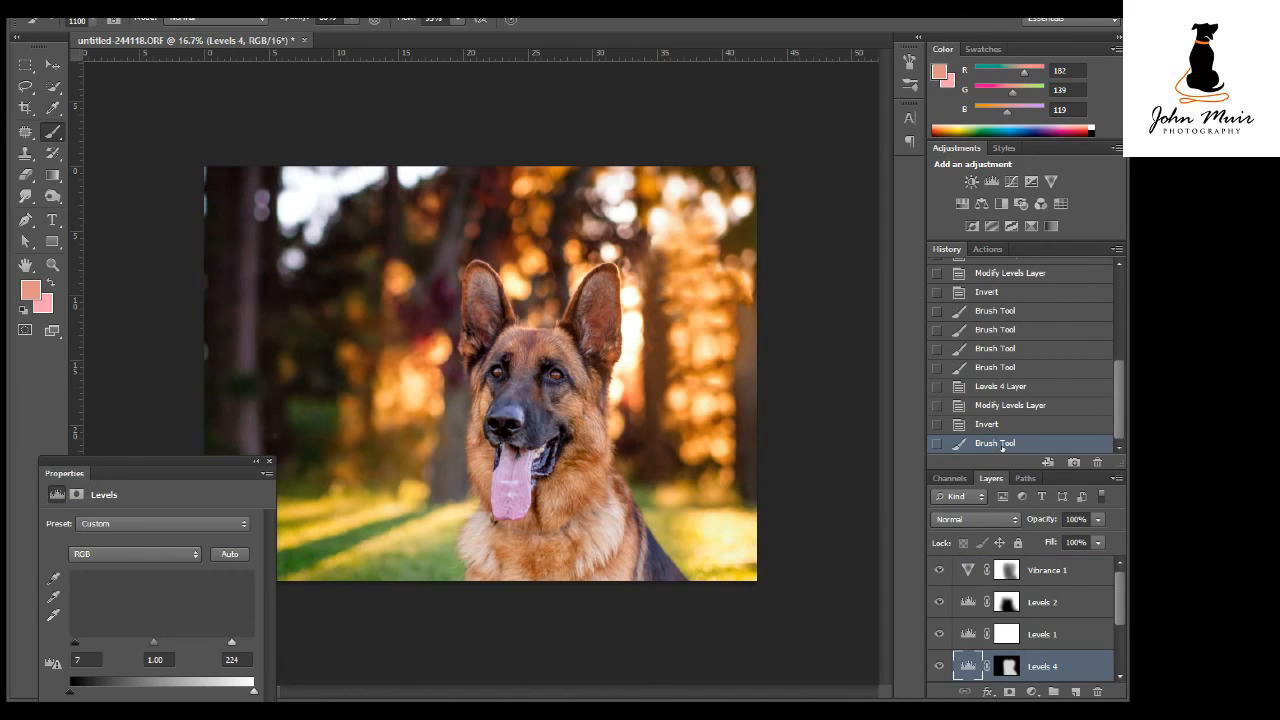
# Collapse the layer properties display and save the edited portrait
pyautogui.click(256, 462)
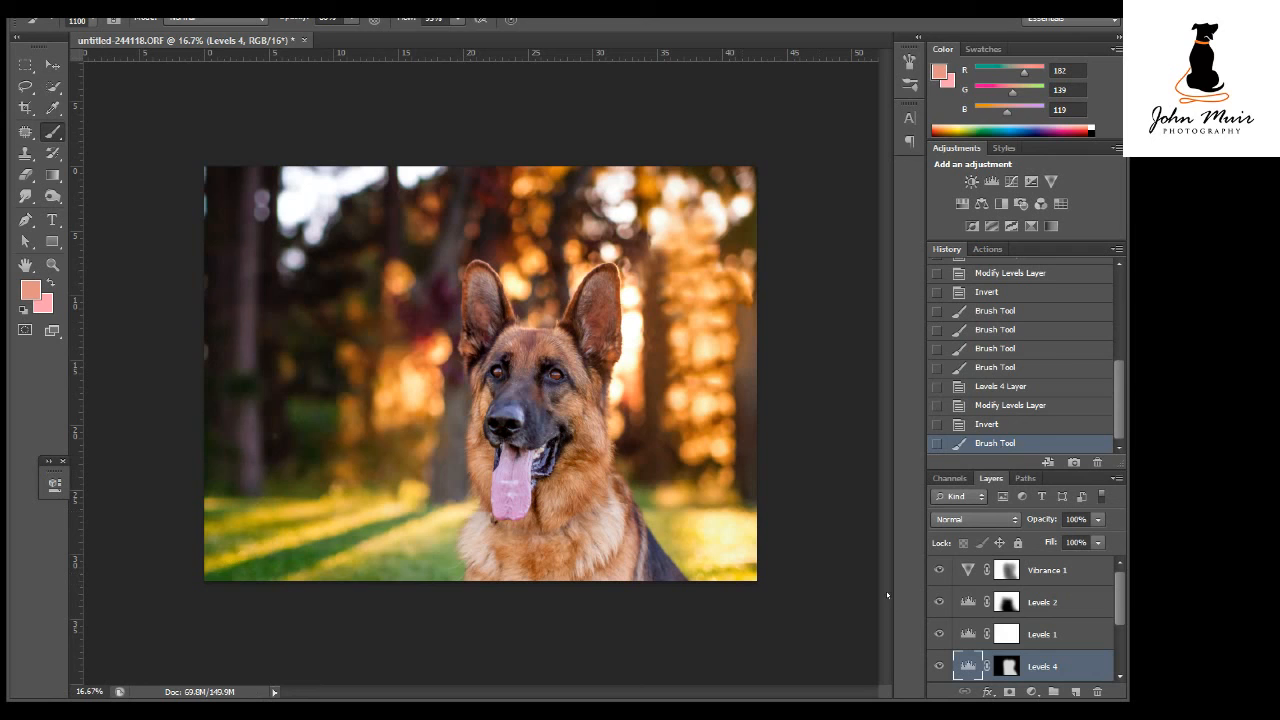
pyautogui.click(55, 10)
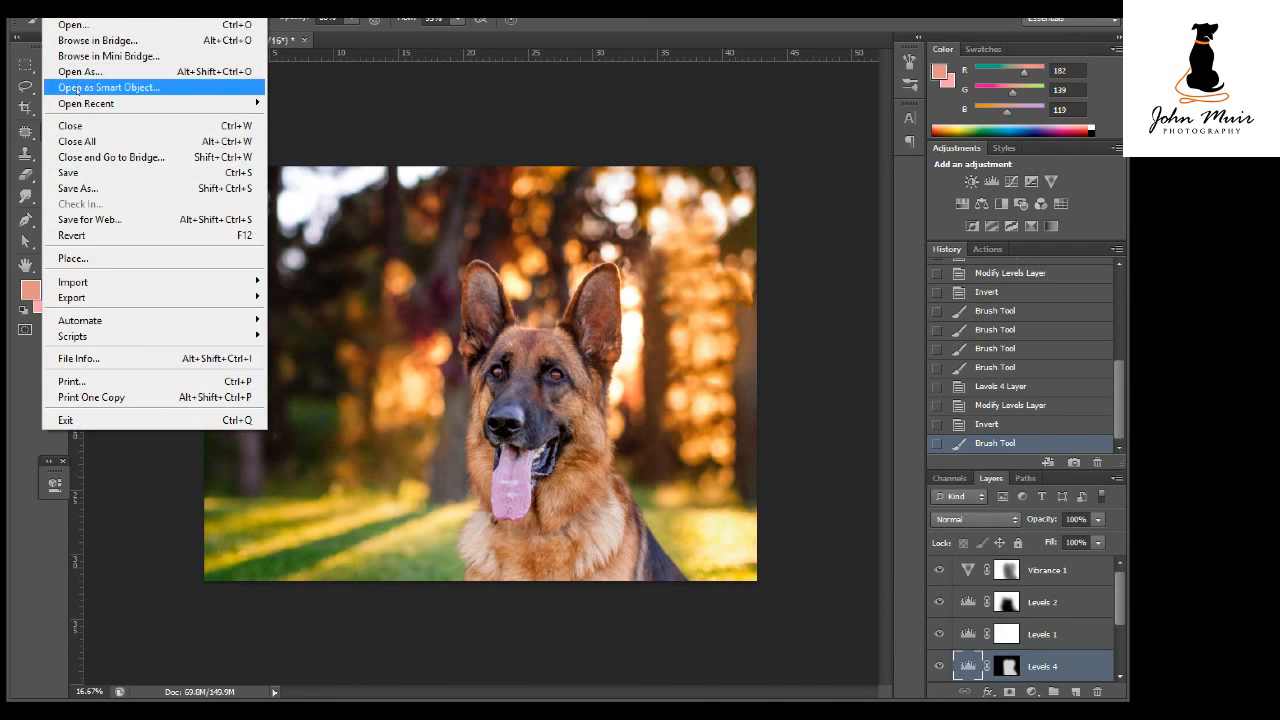
pyautogui.click(87, 173)
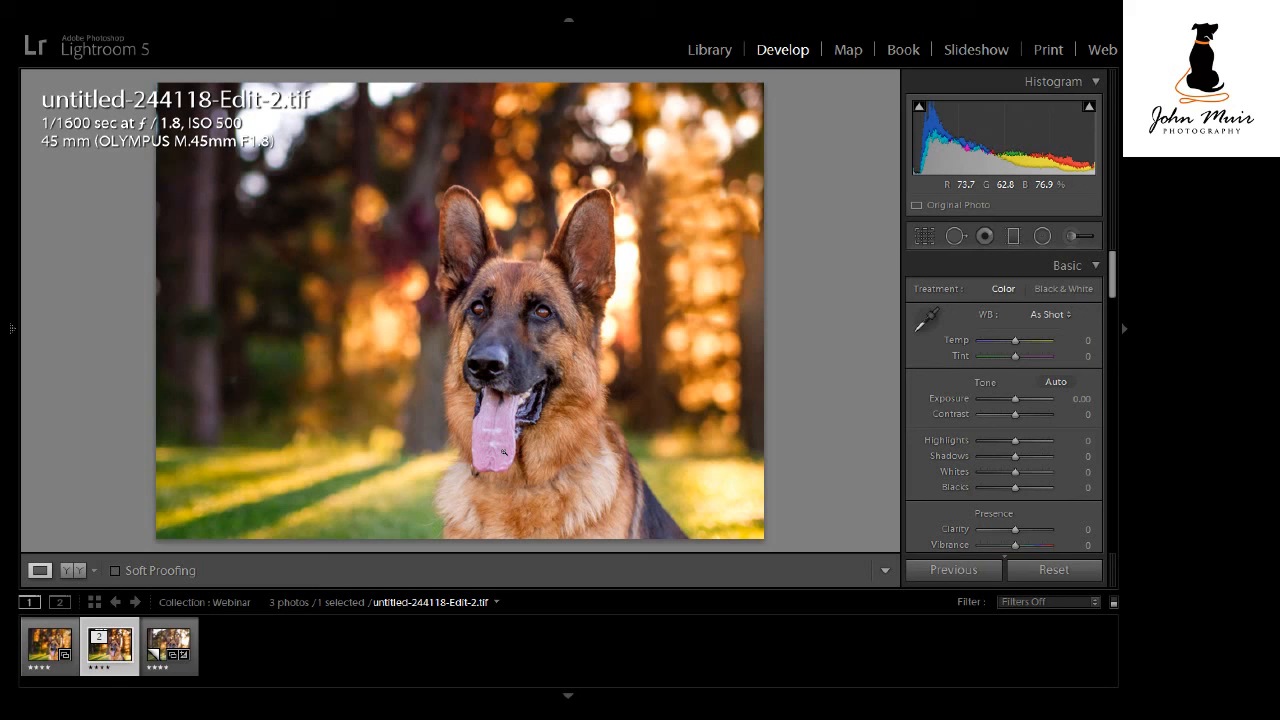
# In Lightroom, reset all develop settings of the virtual copy untitled-244118.ORF / Copy 1
pyautogui.press('Right')
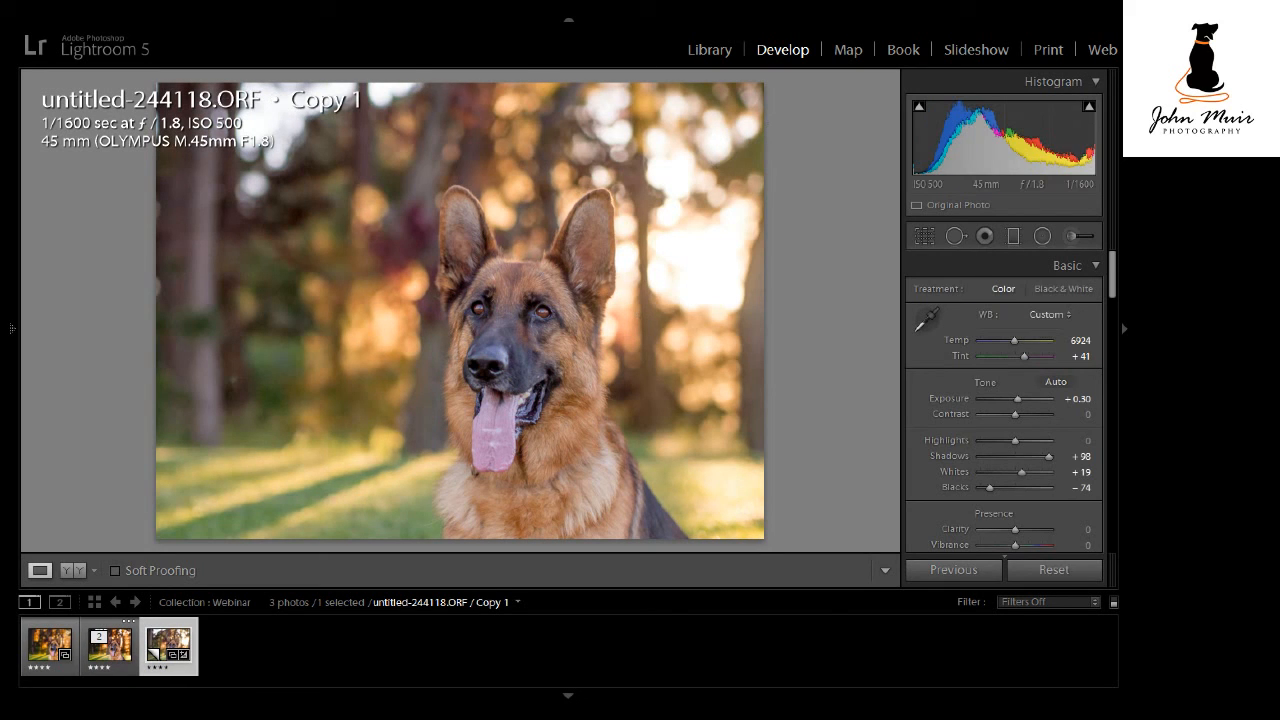
pyautogui.hotkey('alt', 's')
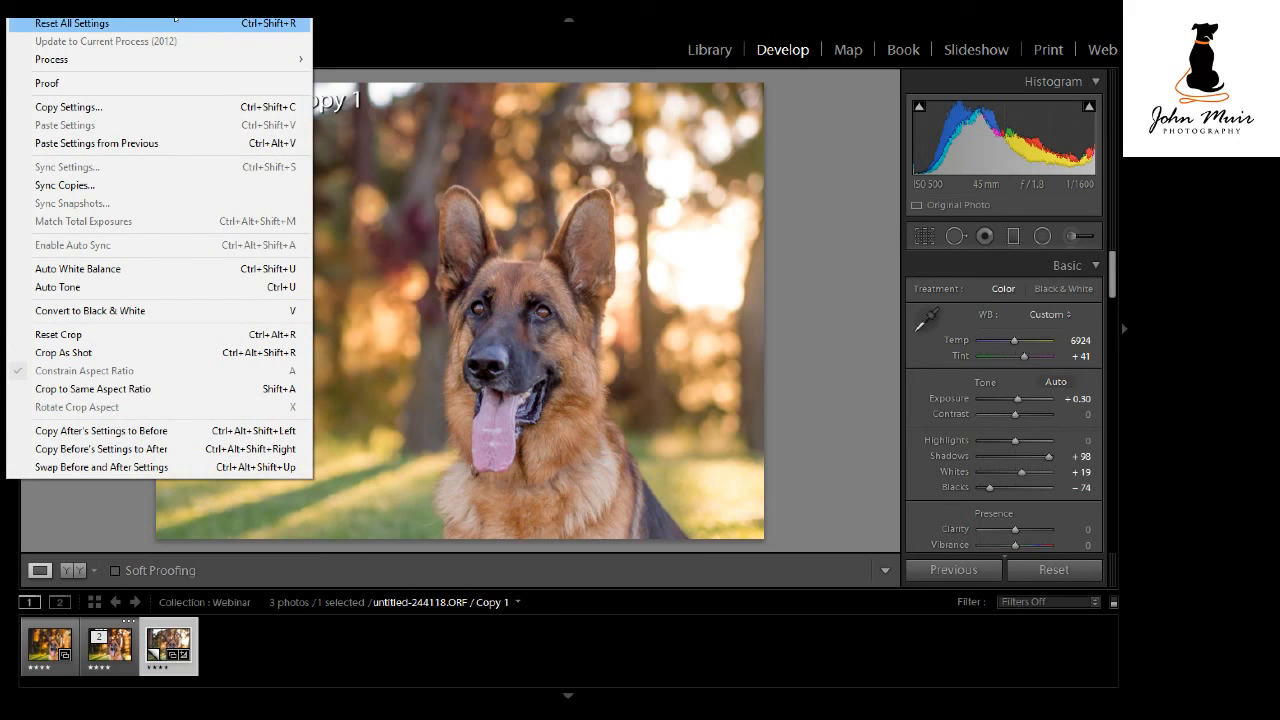
pyautogui.press('Escape')
pyautogui.hotkey('ctrl', 'shift', 'r')
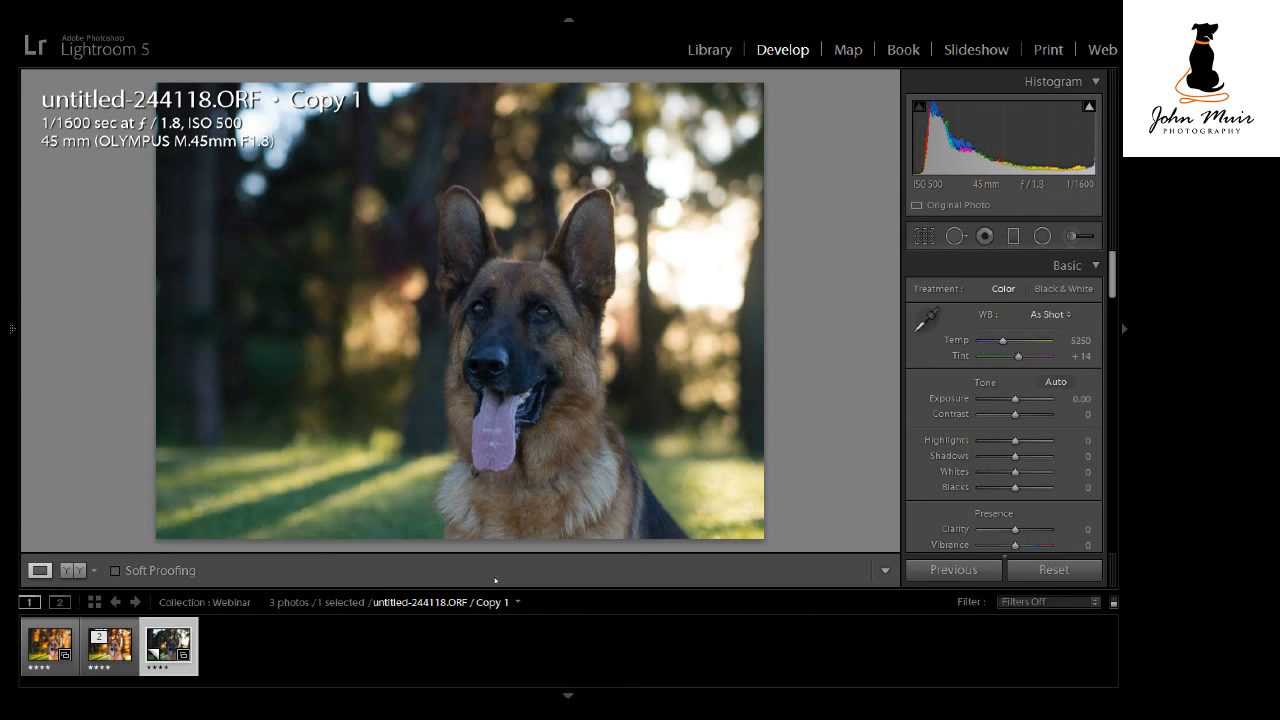
# Compare the edited untitled-244118-Edit-2.tif side by side with the reset raw copy, and leave Lightroom for the recording program
pyautogui.press('Left')
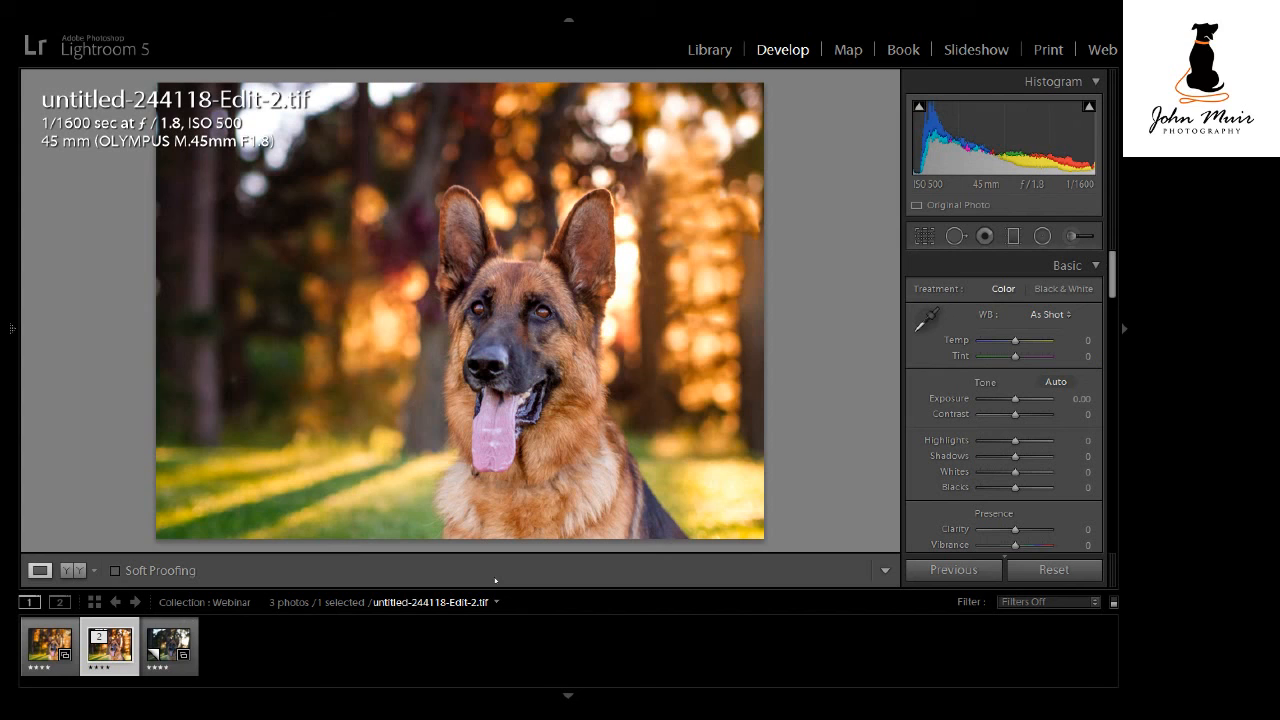
pyautogui.press('c')
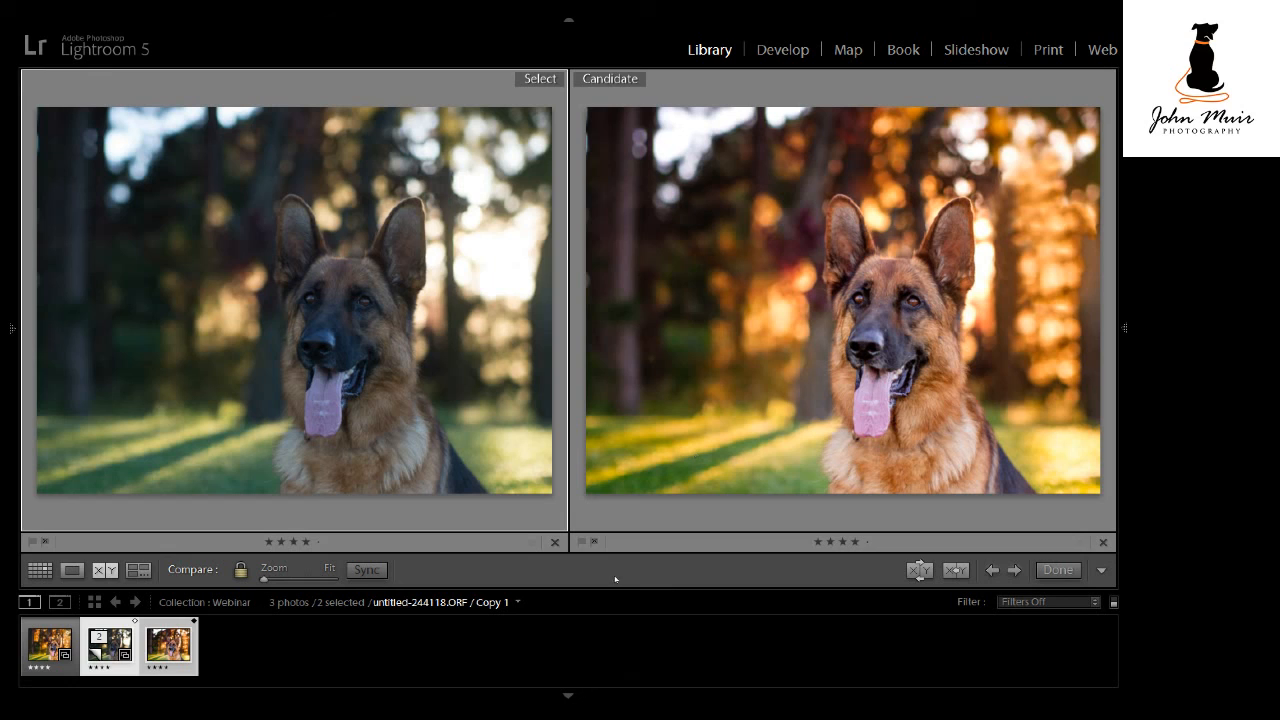
pyautogui.hotkey('alt', 'Tab')
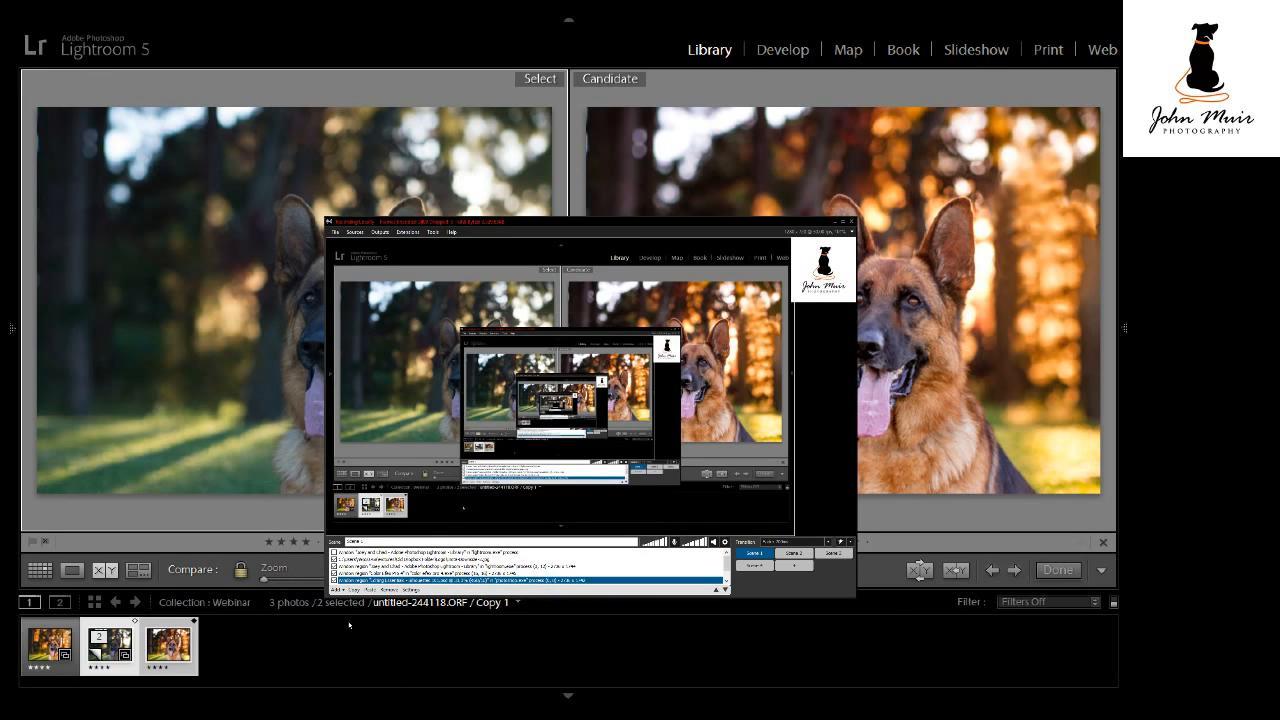